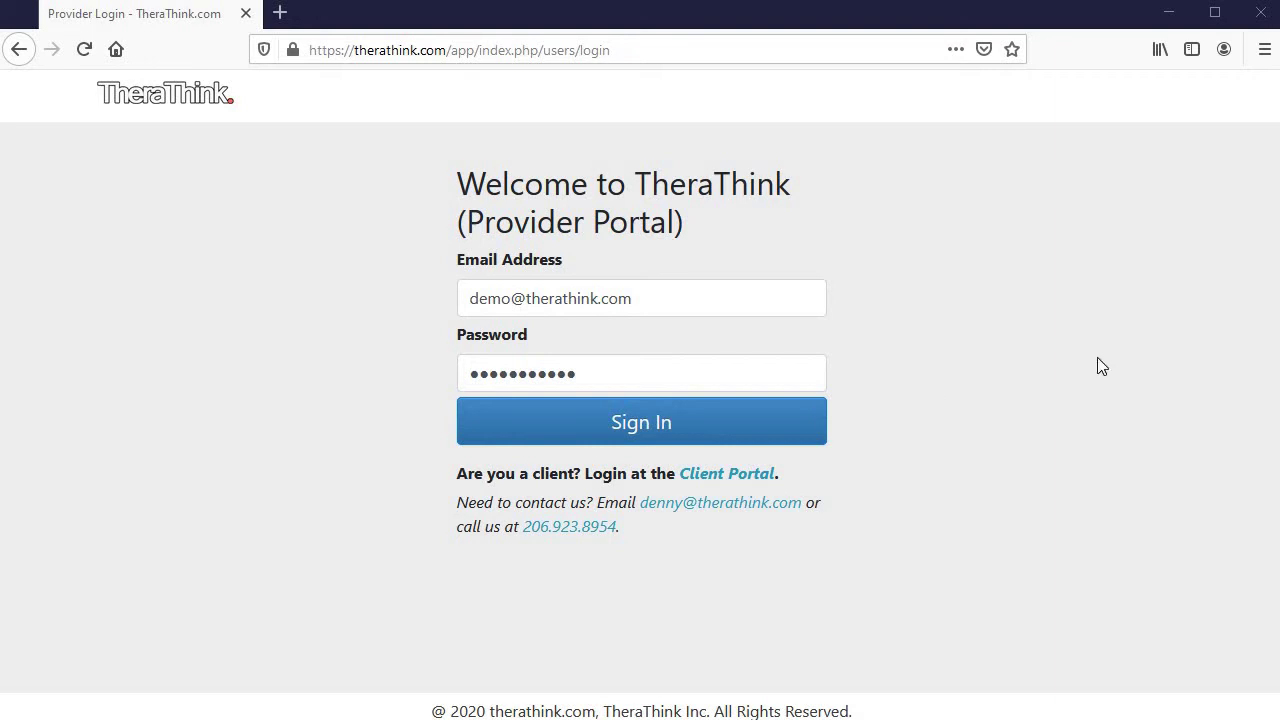
Sign in to the provider portal without saving the login in Firefox
click(766, 423)
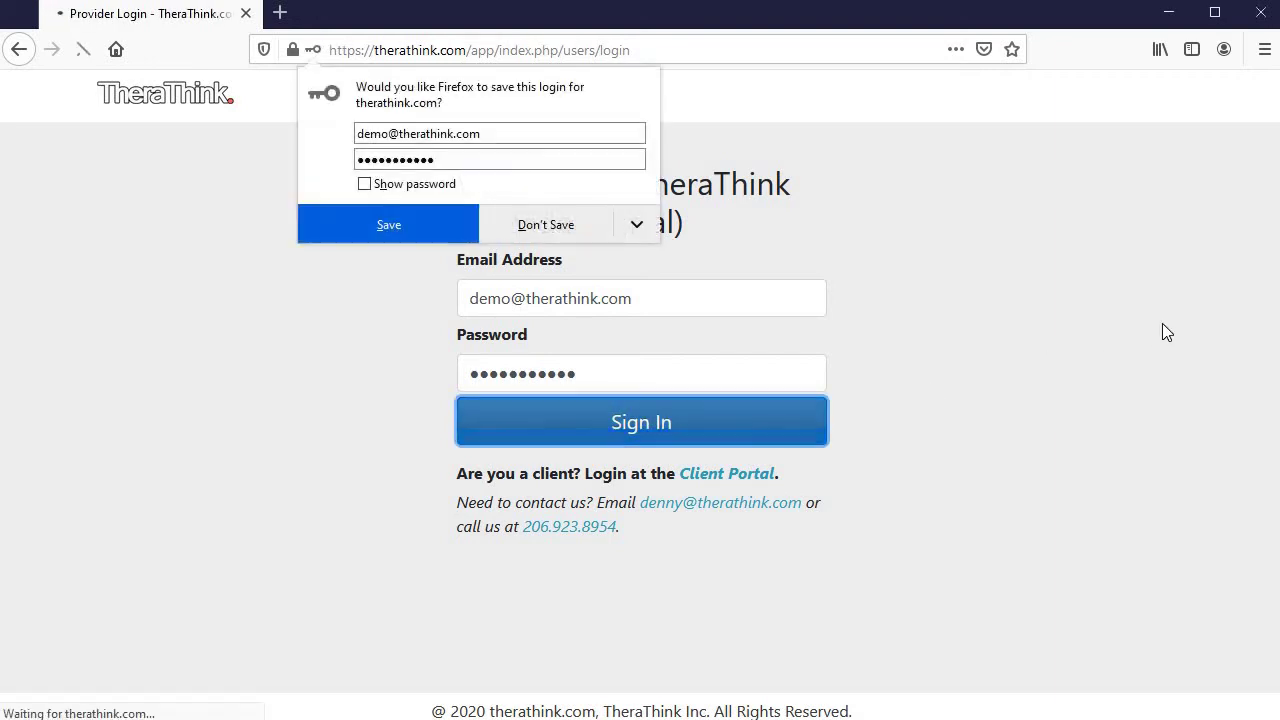
click(546, 225)
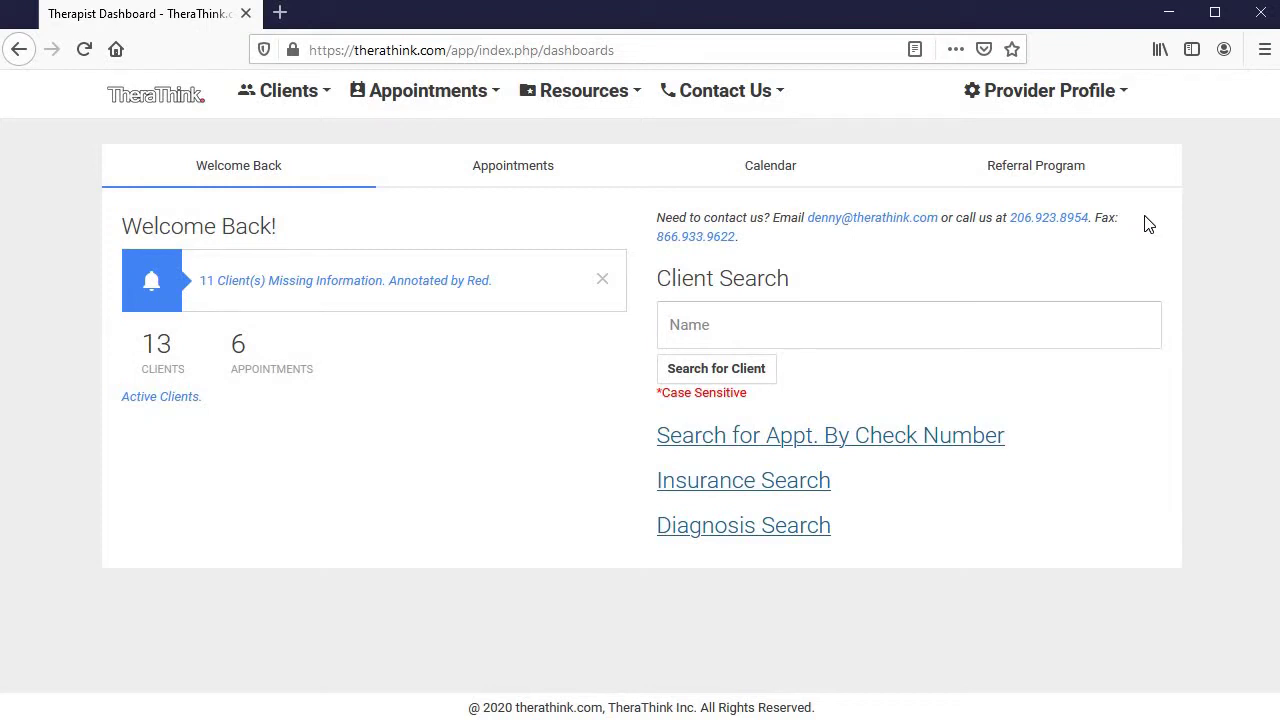
Open My Account from Provider Profile and review the Provider Information form
click(1117, 106)
click(1103, 158)
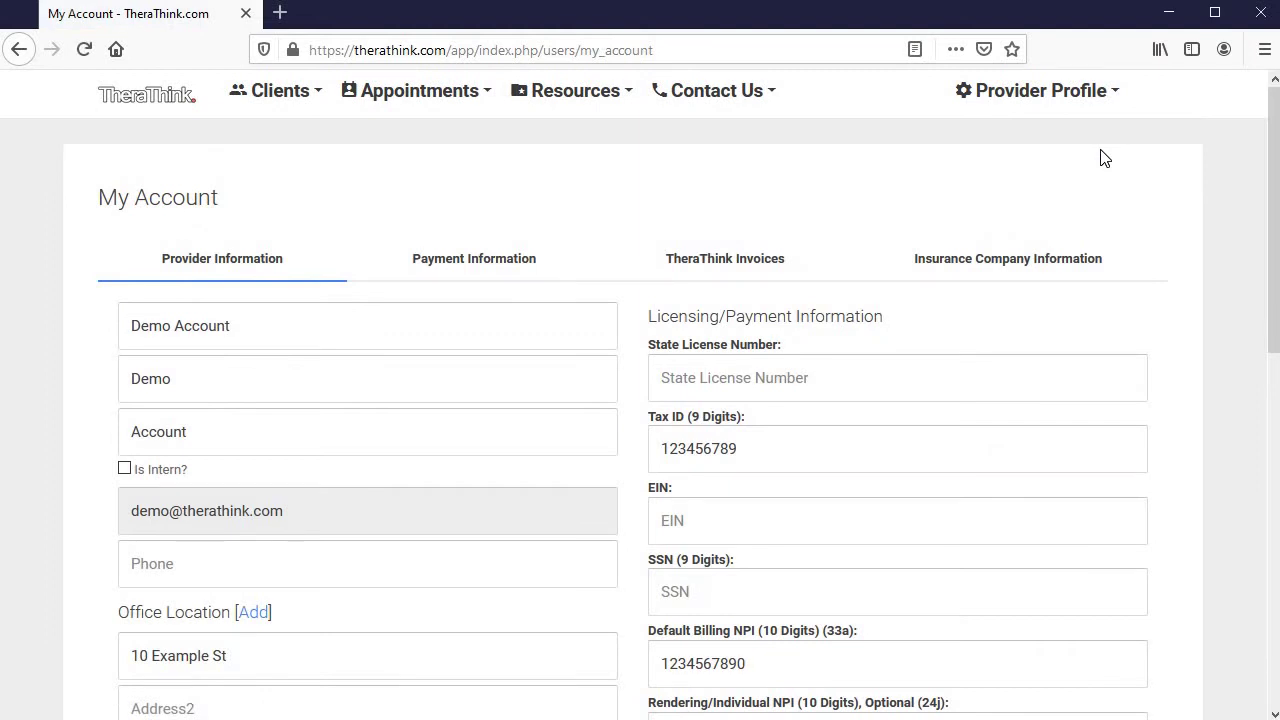
click(1075, 106)
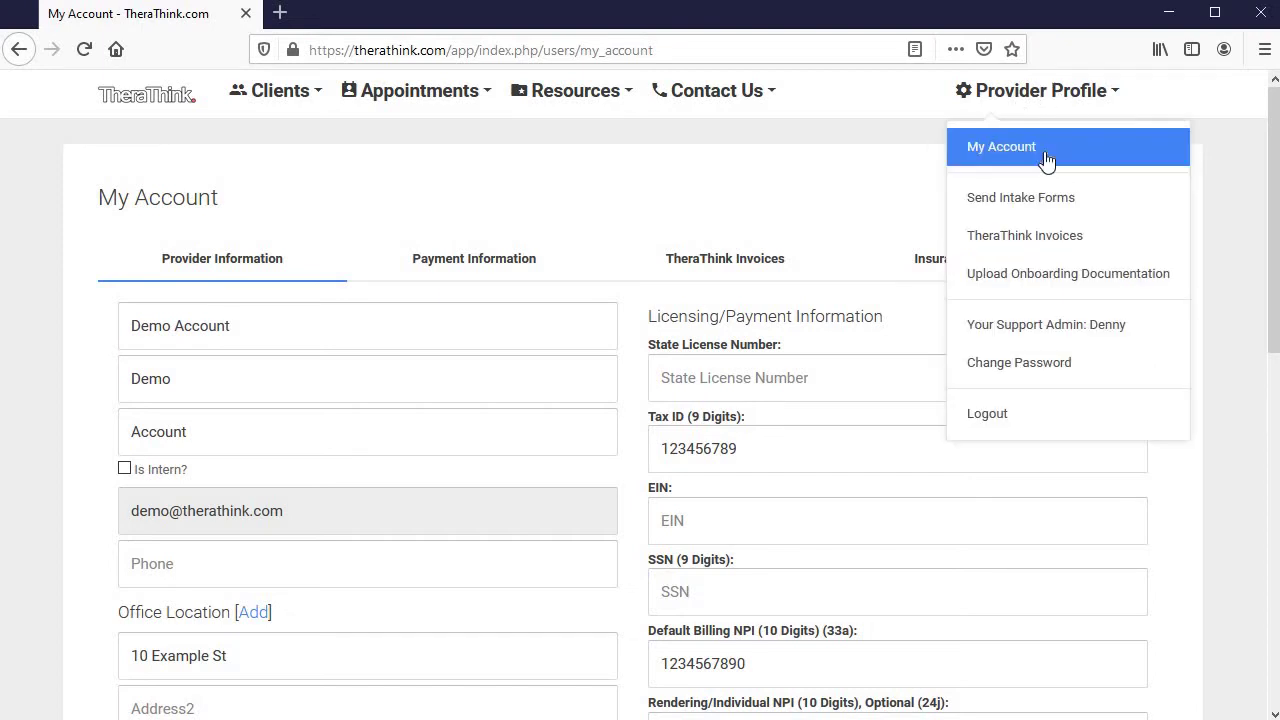
click(637, 226)
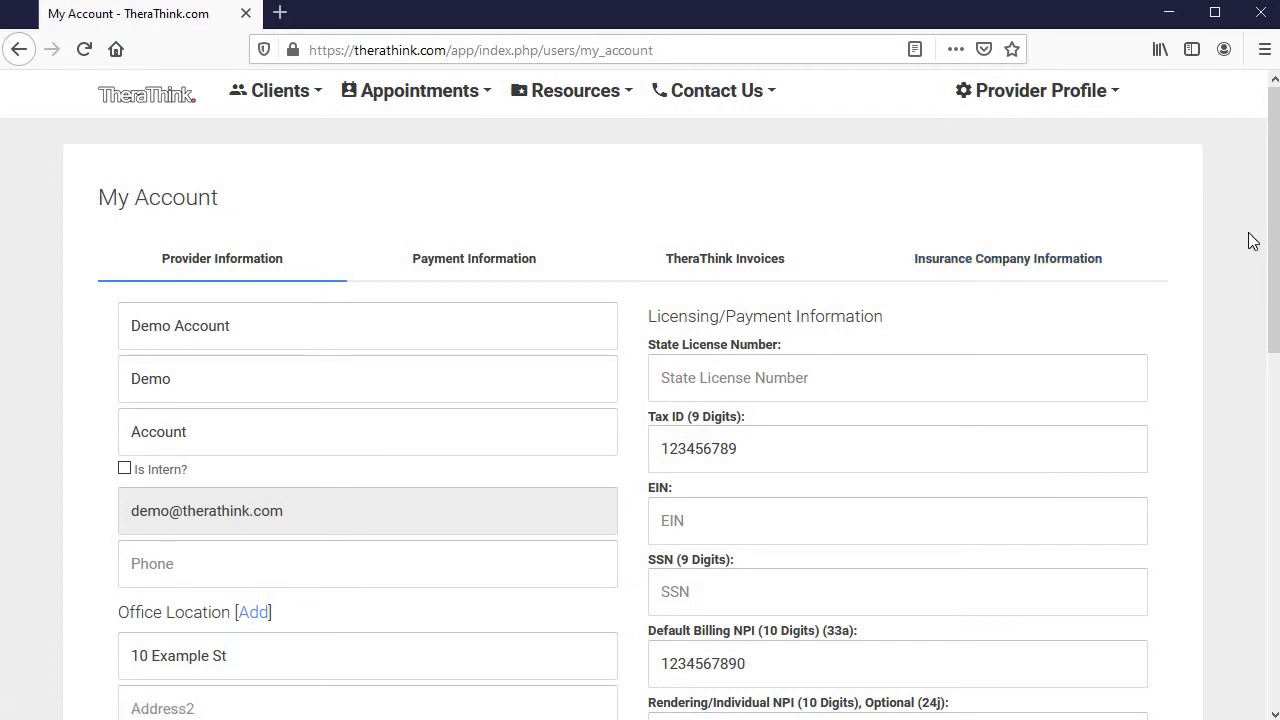
scroll(1248, 262, down, 2)
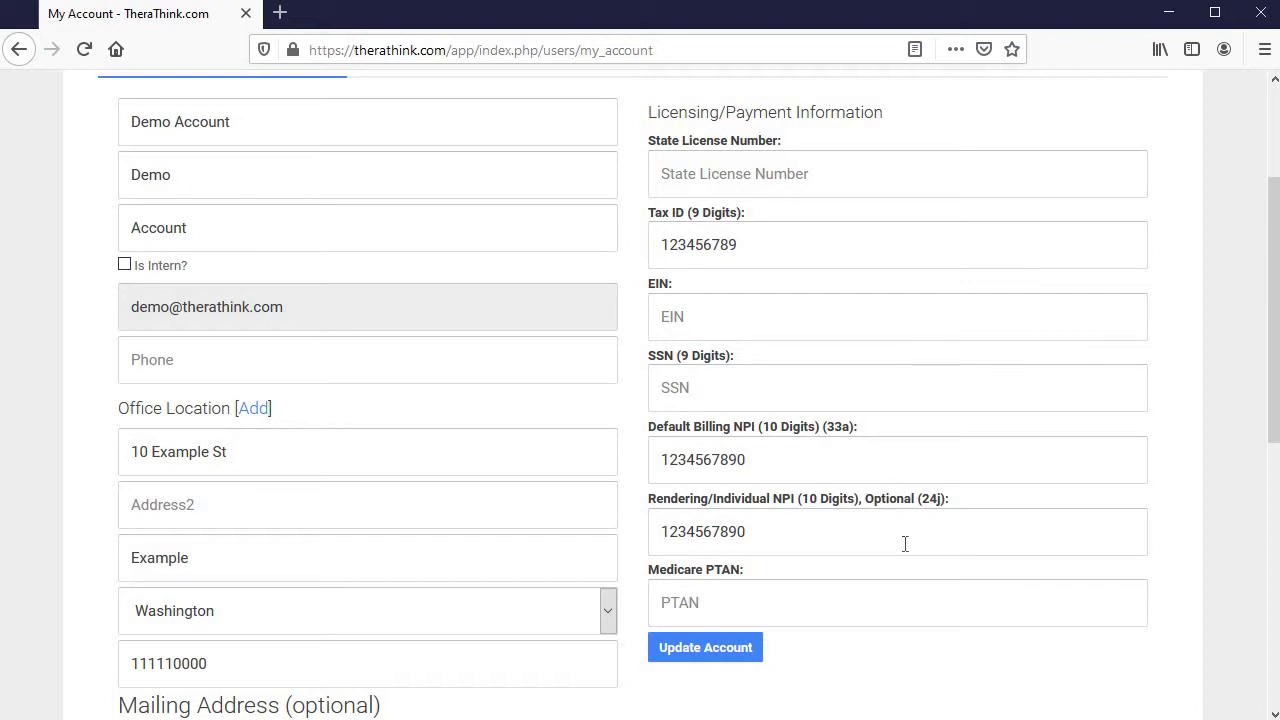
scroll(905, 550, down, 4)
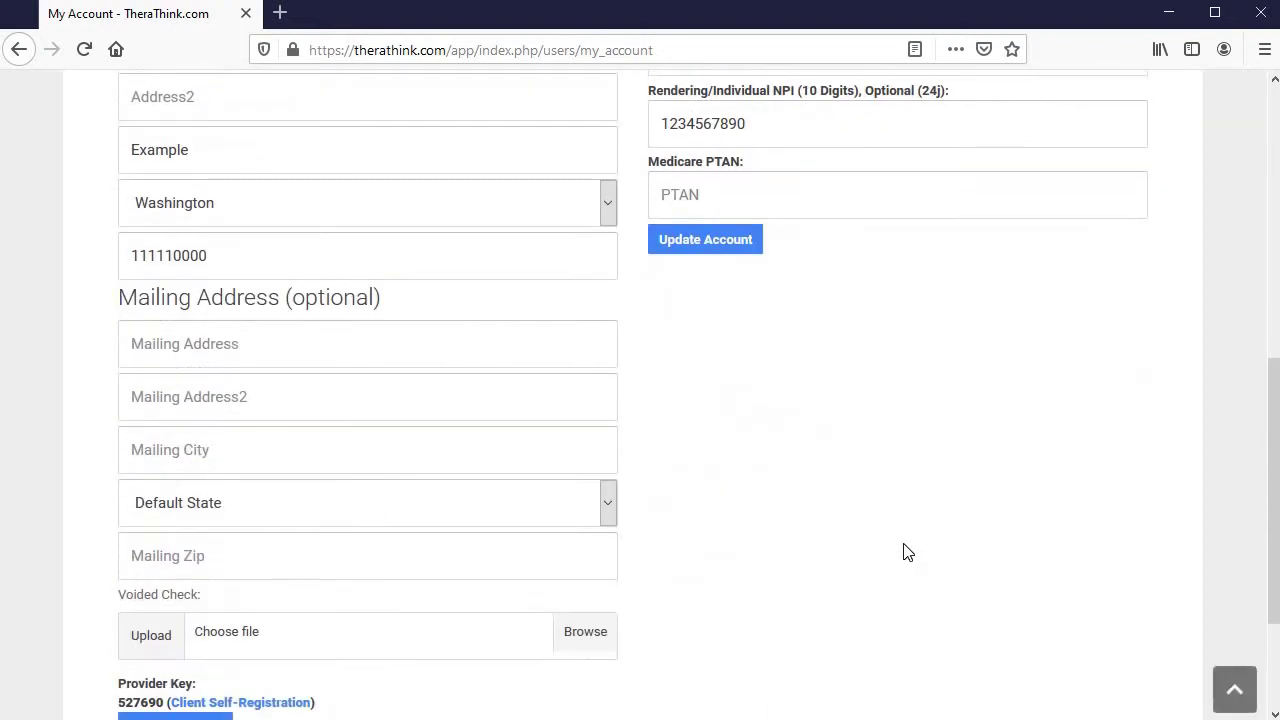
scroll(868, 510, up, 4)
scroll(445, 555, down, 5)
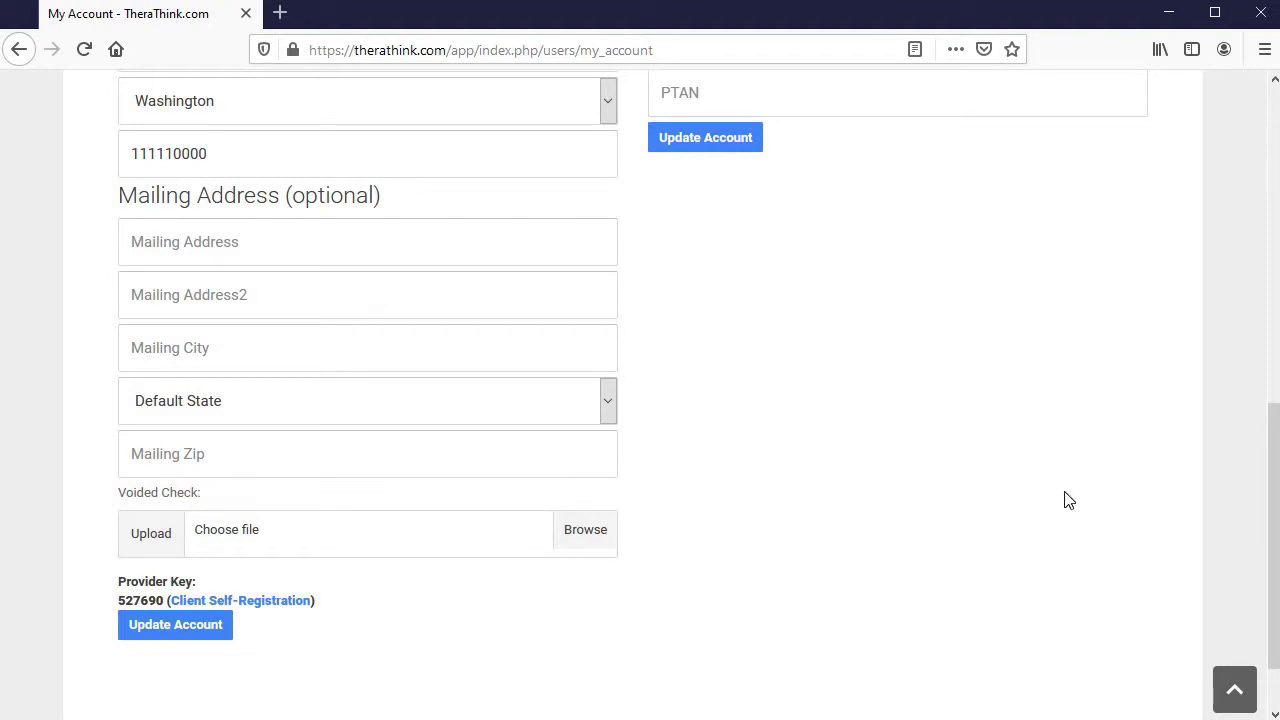
scroll(1068, 500, up, 15)
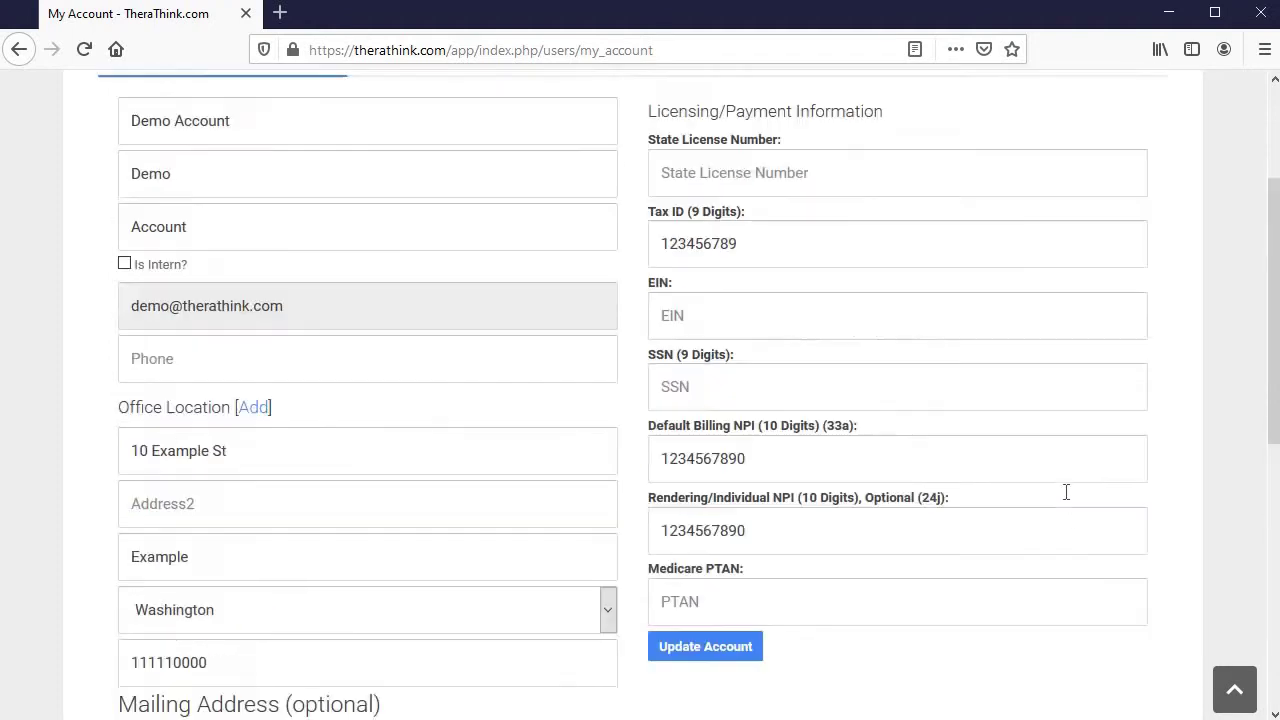
Check Payment Information and TheraThink Invoices, which list no invoices, then return to the dashboard
click(490, 266)
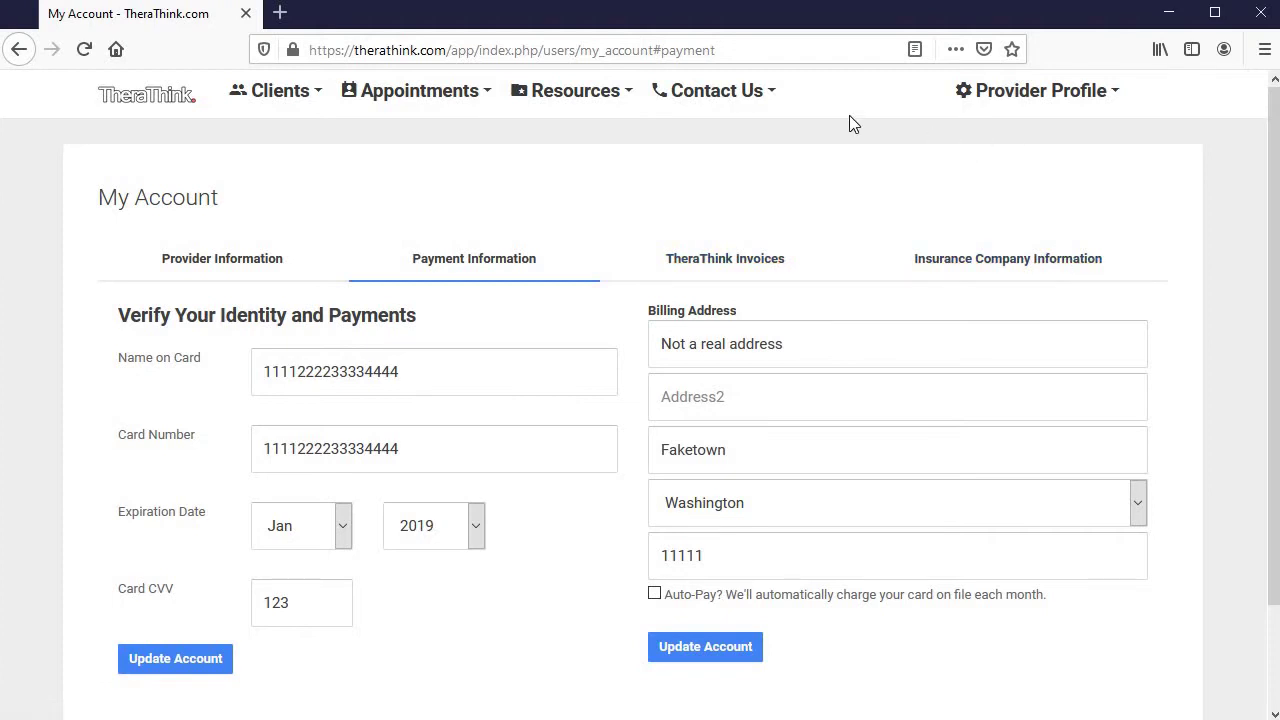
click(757, 256)
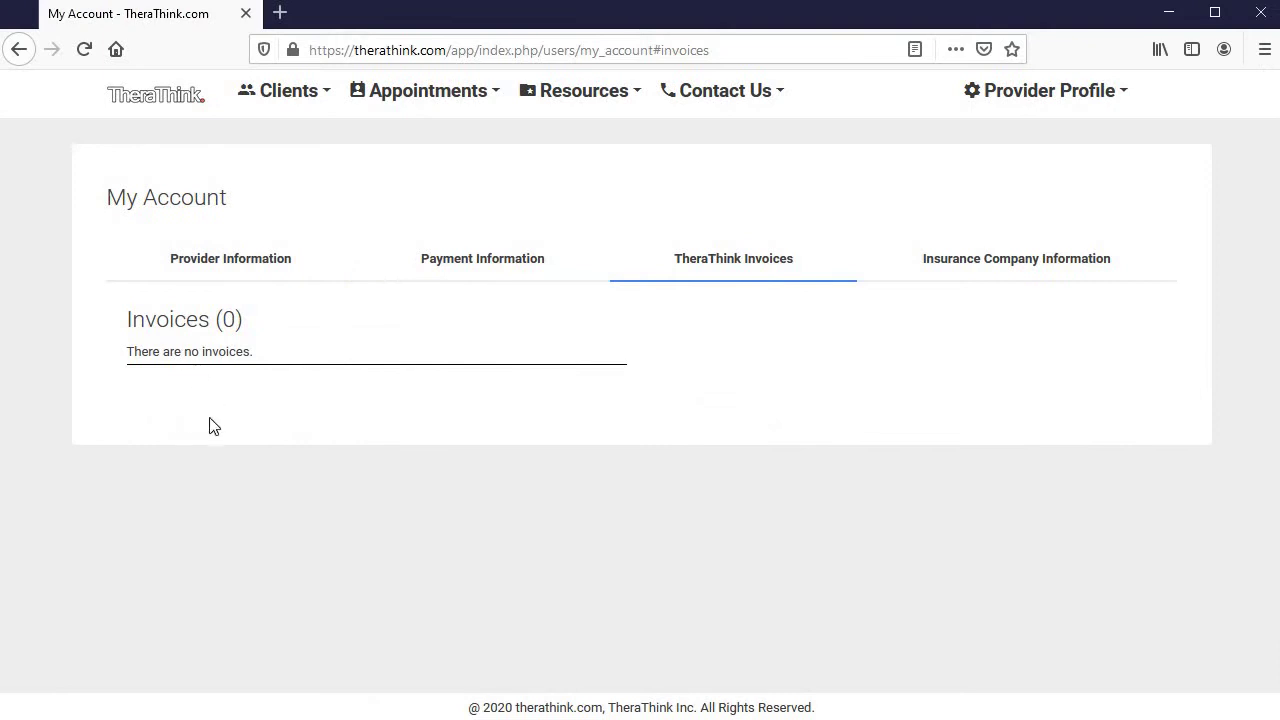
click(1040, 101)
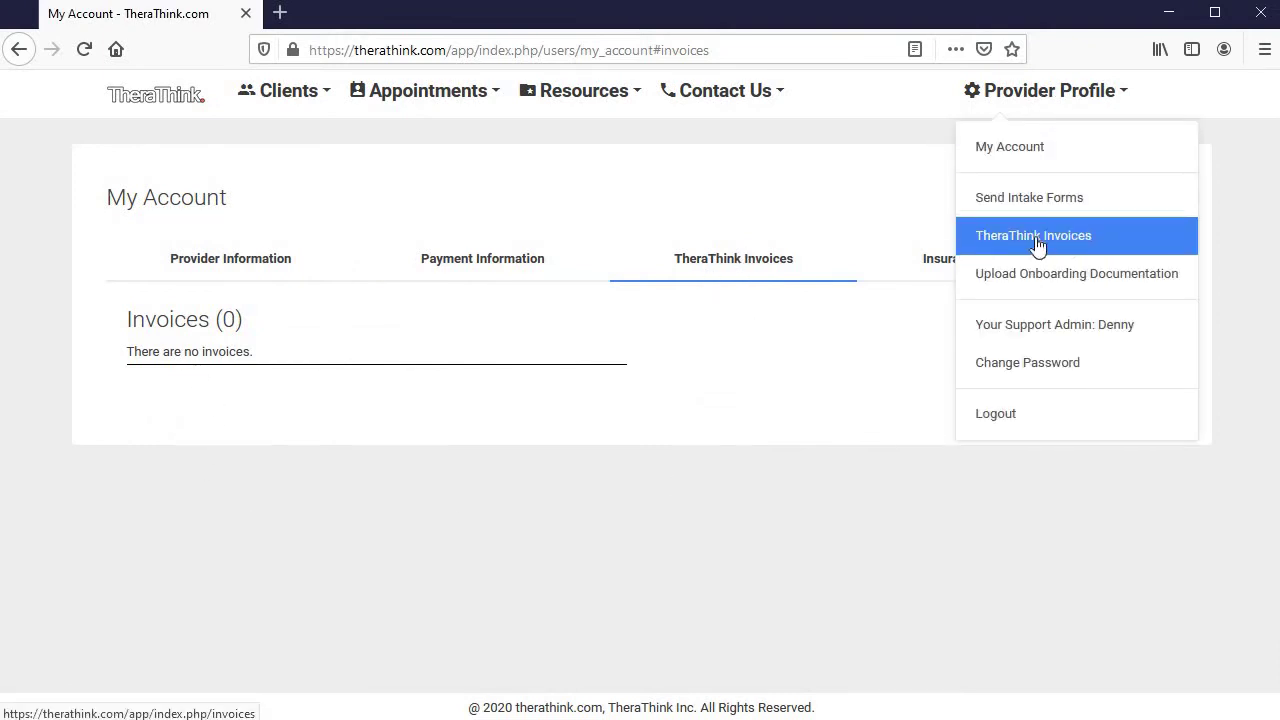
click(166, 100)
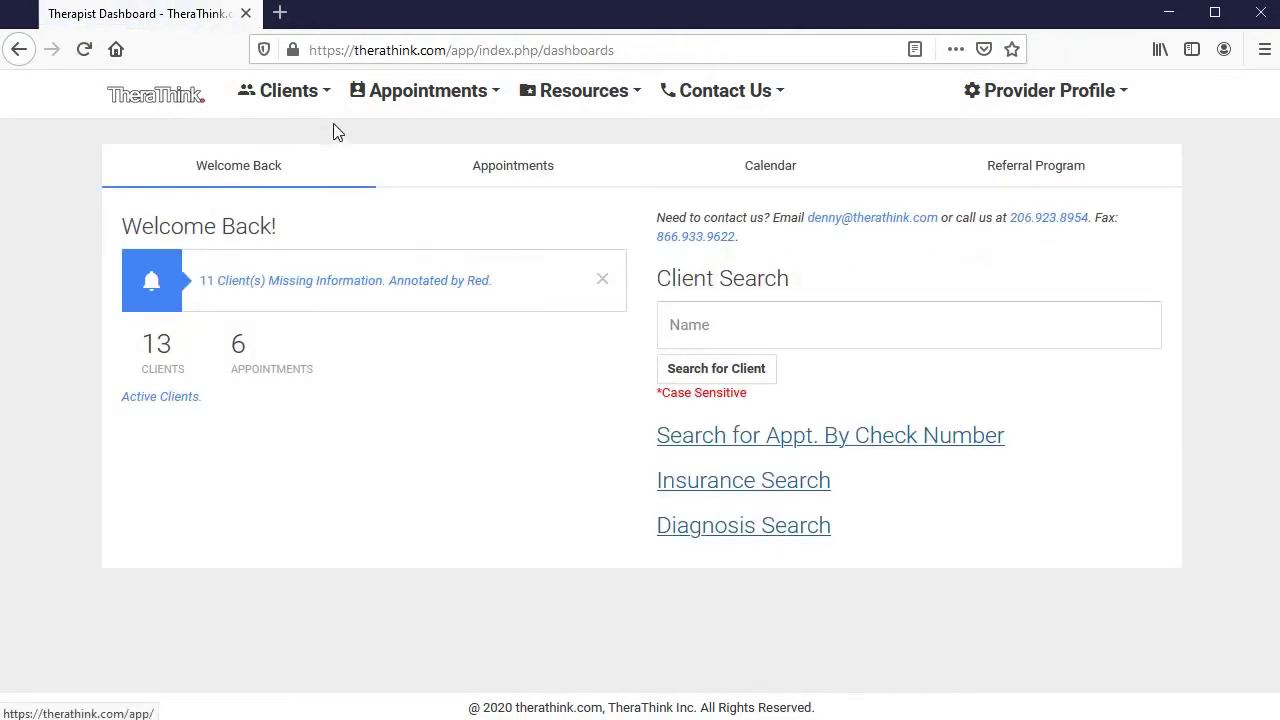
Start adding a new client with an eligibility check, keeping the existing office location
click(318, 97)
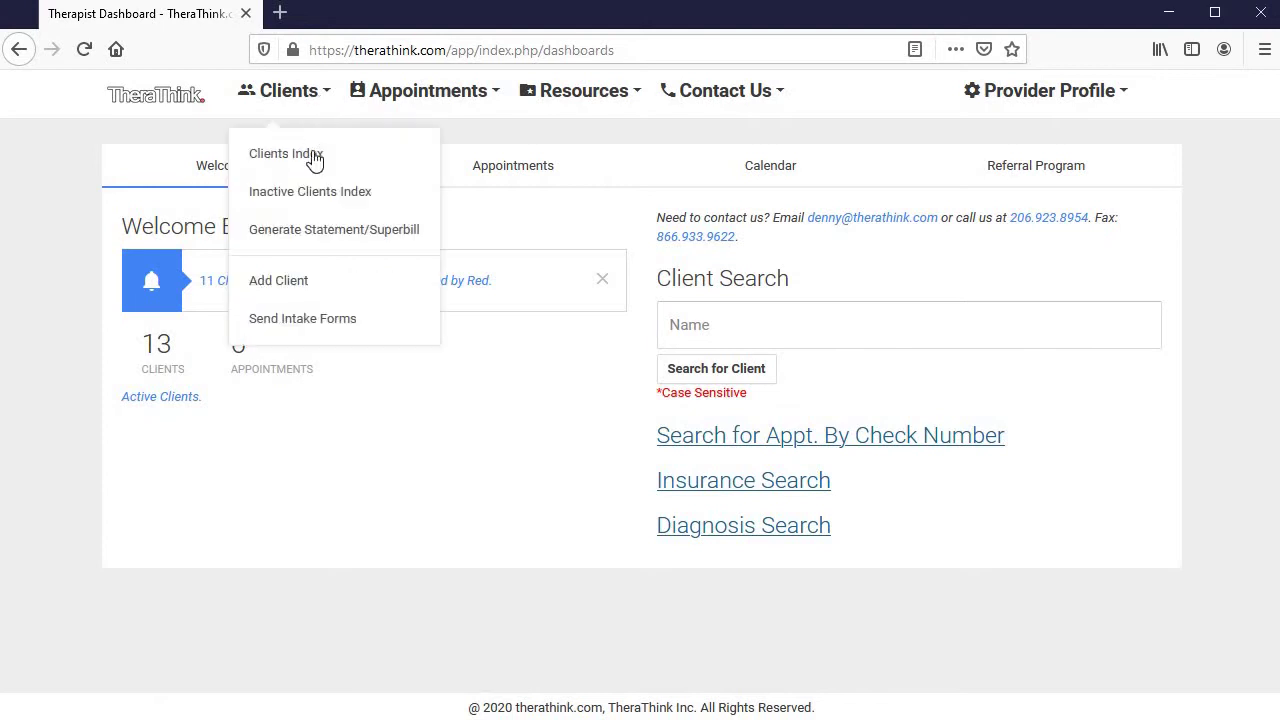
click(297, 287)
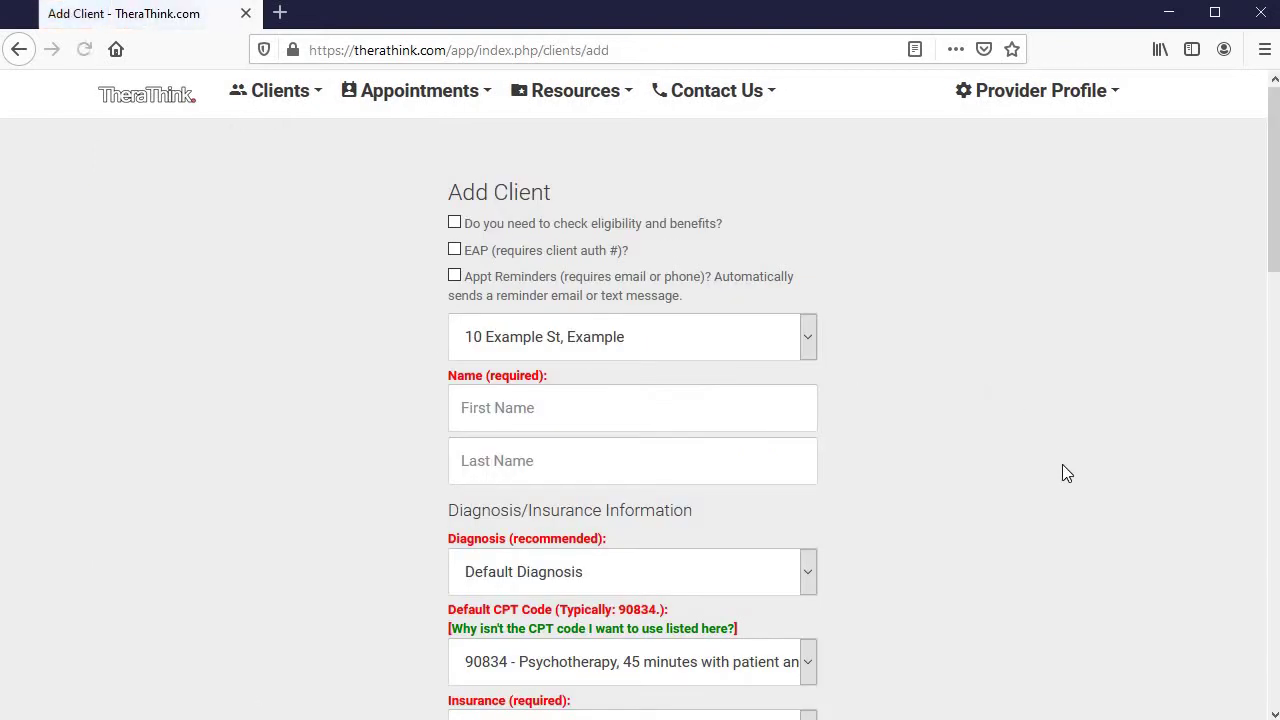
click(711, 227)
click(808, 338)
click(808, 338)
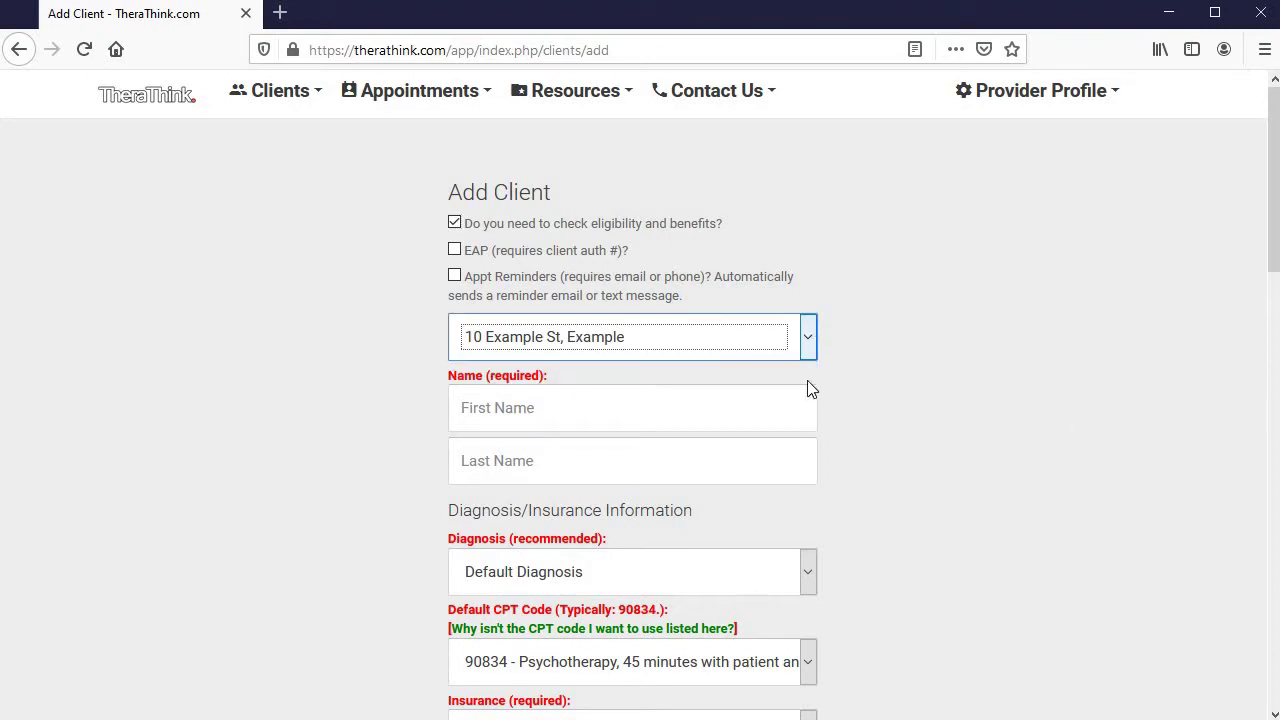
Enter the new client's first and last name
click(731, 413)
text(Mary)
key(Tab)
text(Sue)
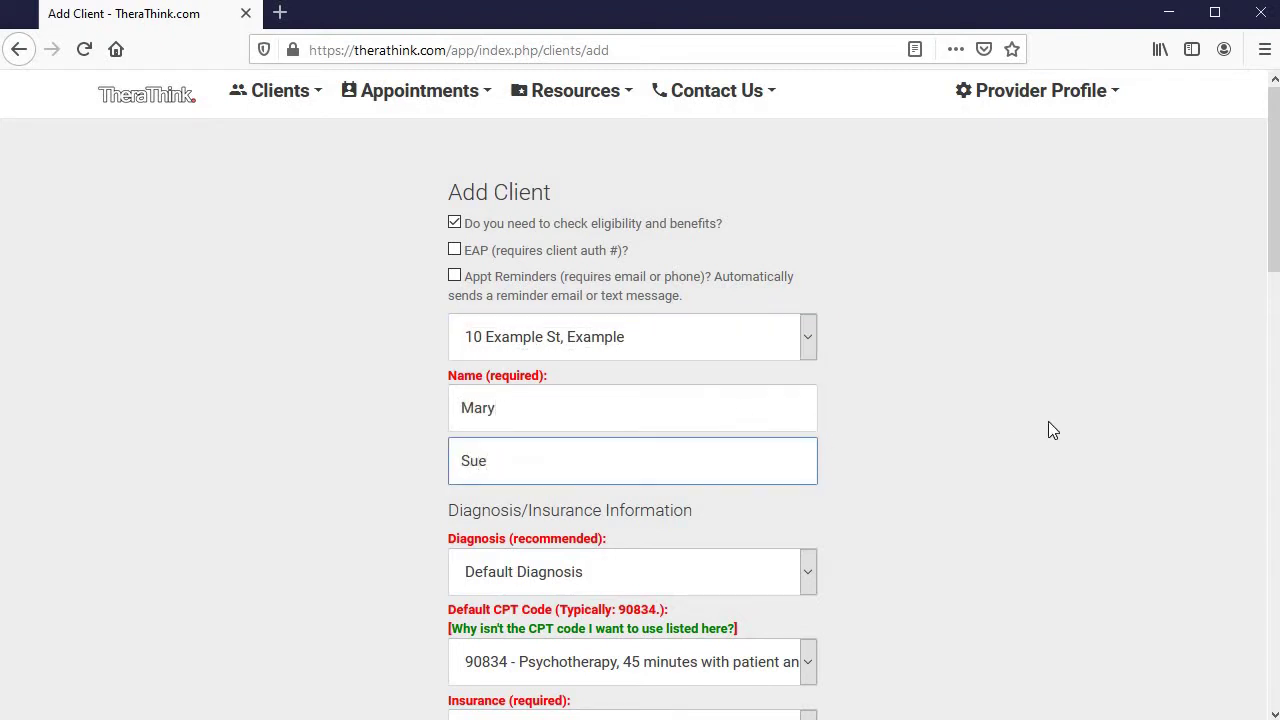
scroll(1048, 430, down, 3)
Set diagnosis F30.4 and insurance 1199 National Benefit Fund, and enter the subscriber ID
click(813, 280)
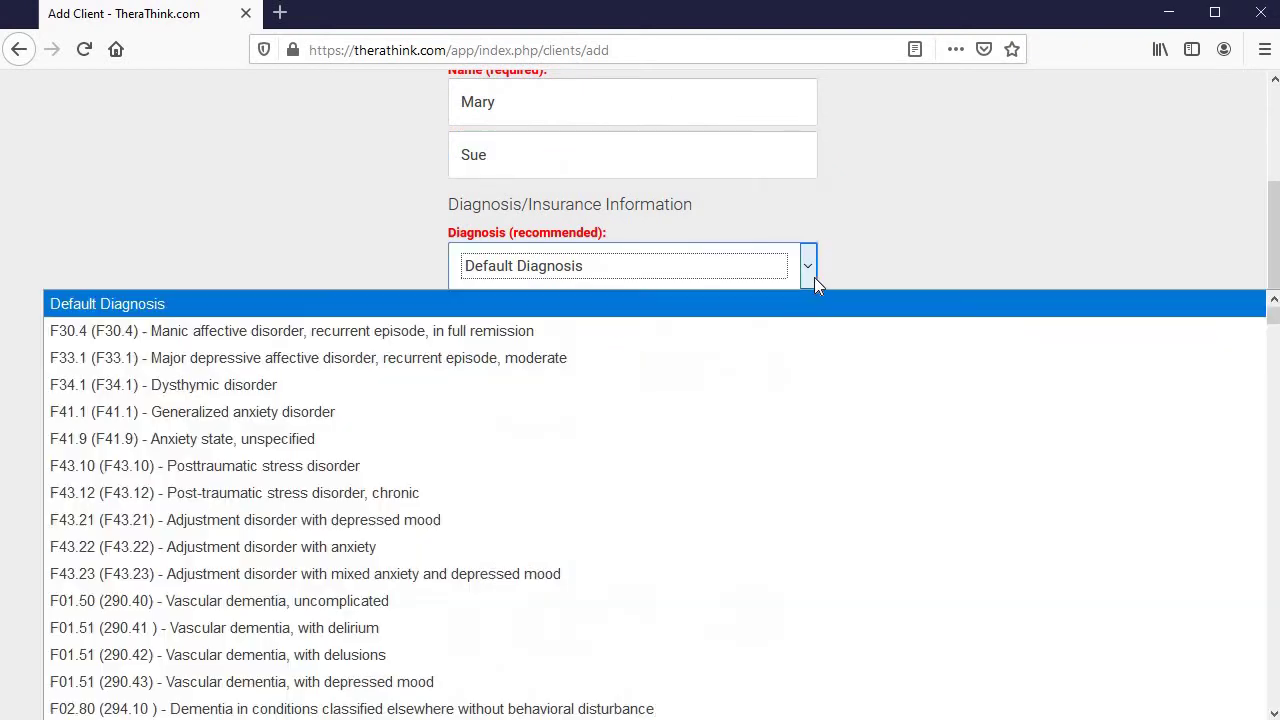
click(534, 331)
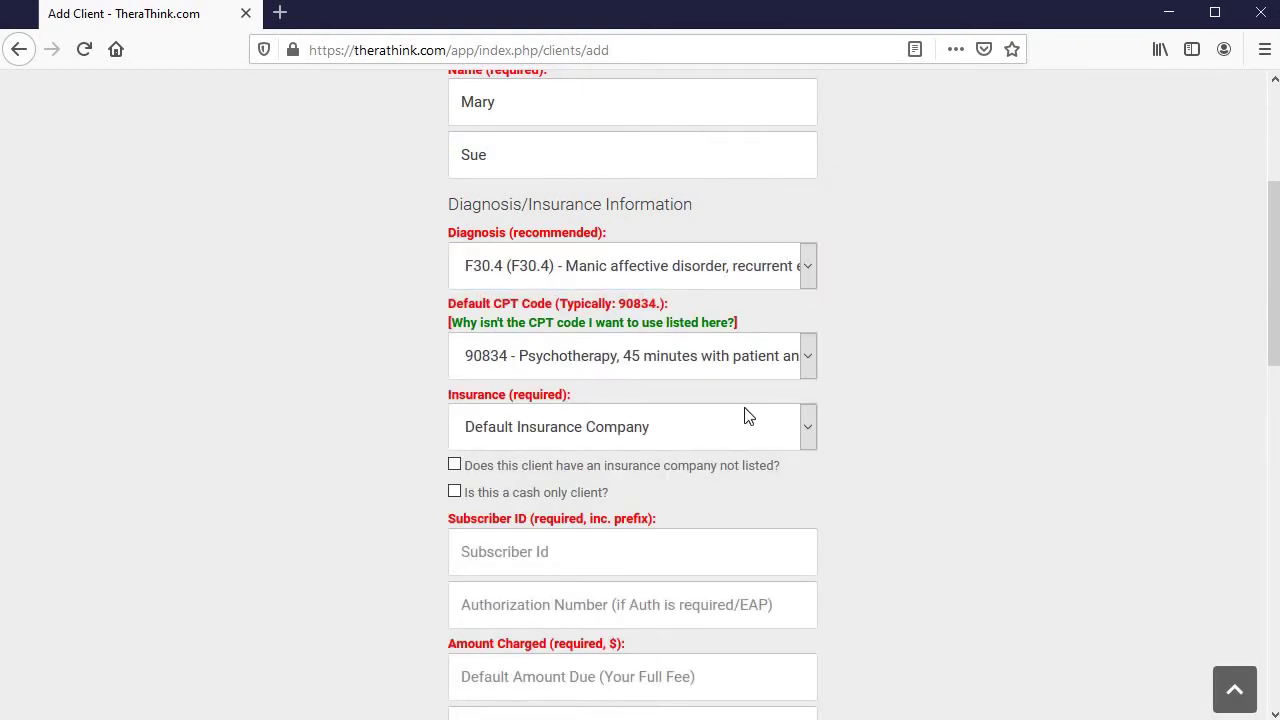
click(807, 426)
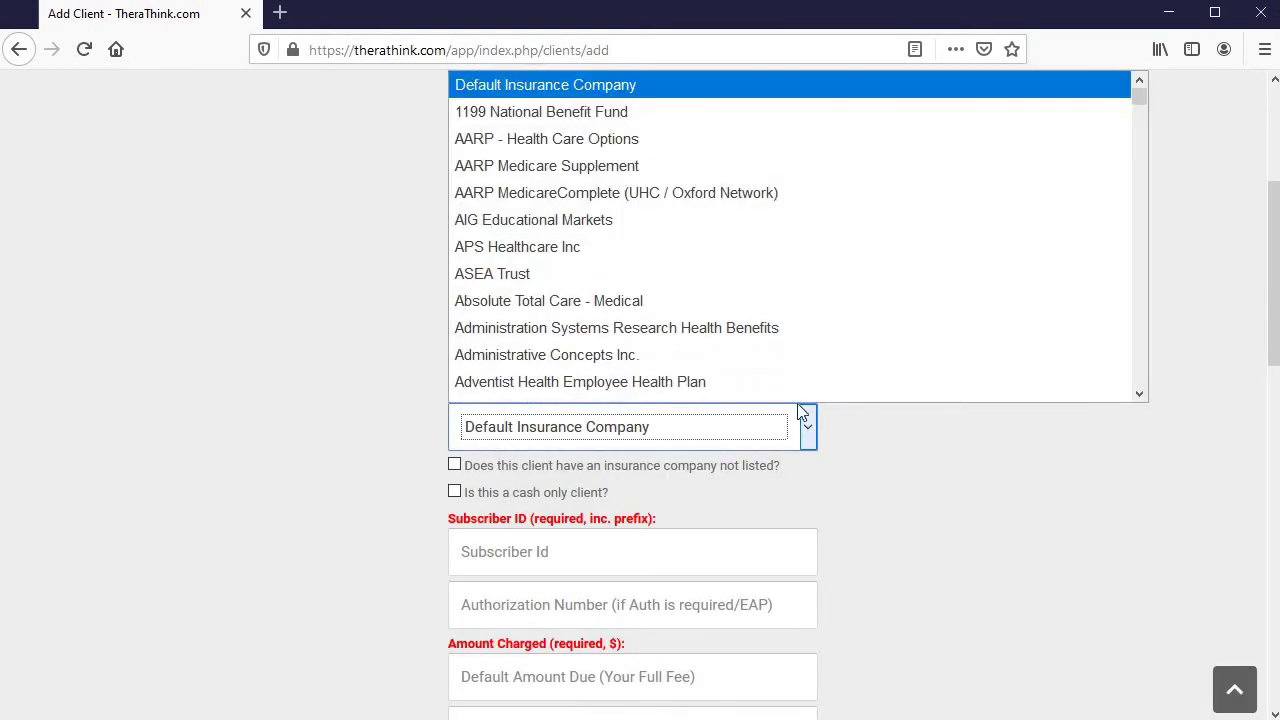
click(590, 112)
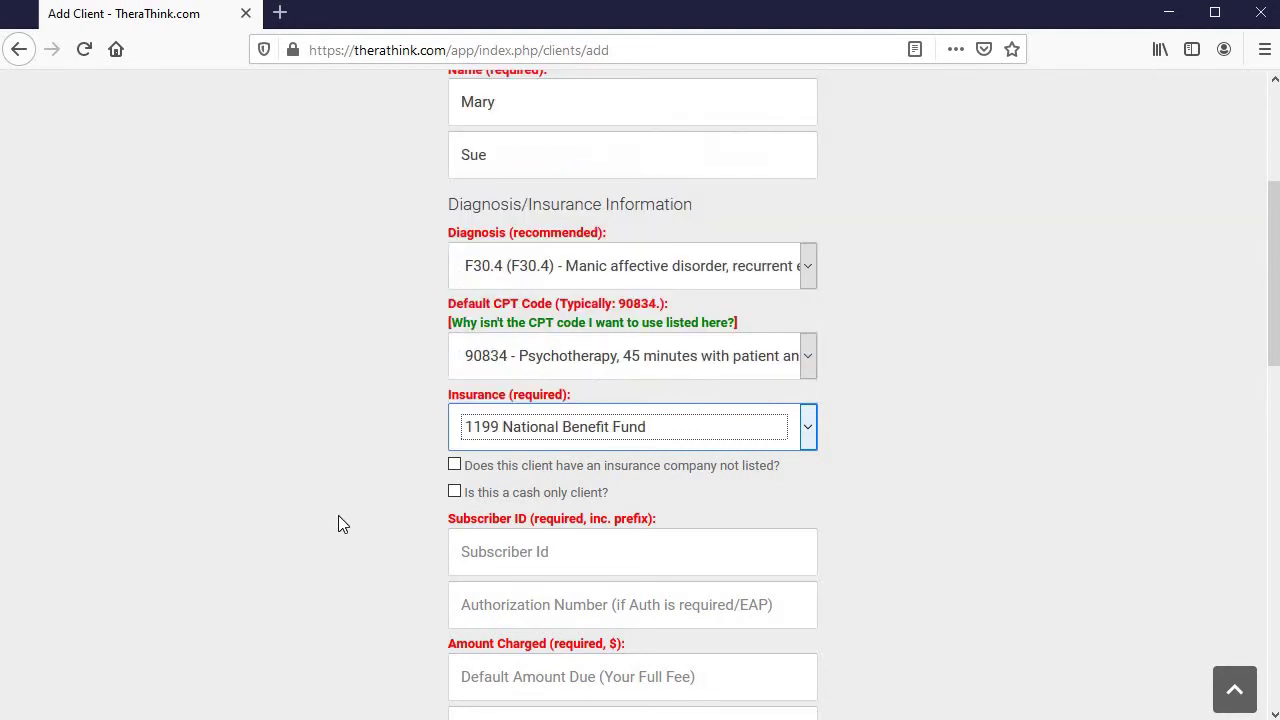
click(340, 517)
click(671, 566)
text(000000000)
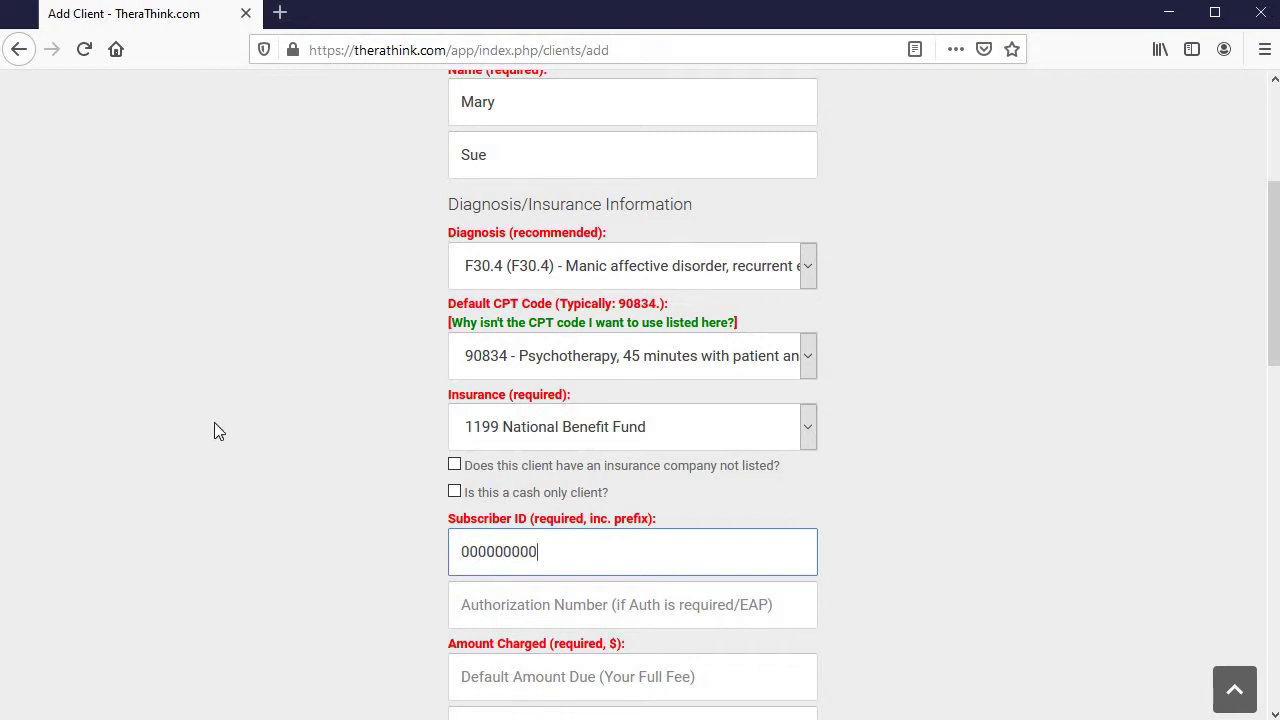
Enter a 150 charge amount, mark the client female, and set birth date 1/1/1950
scroll(214, 431, down, 5)
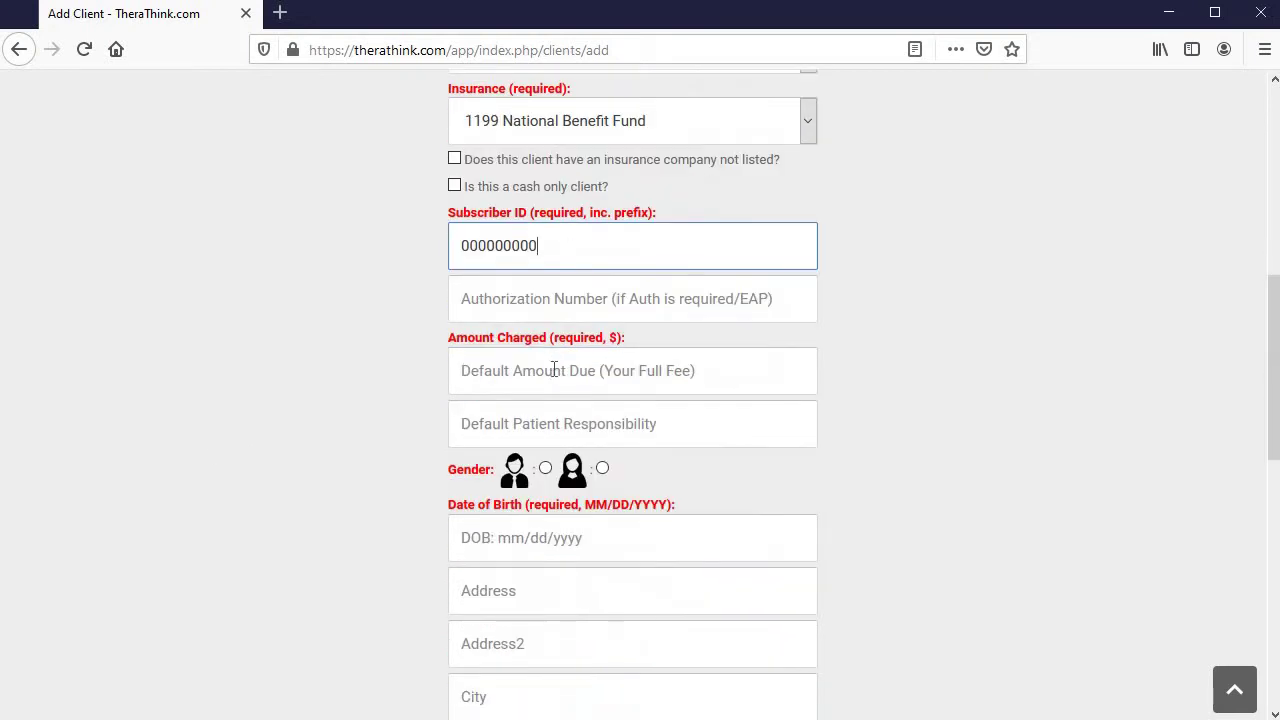
click(554, 370)
text(150)
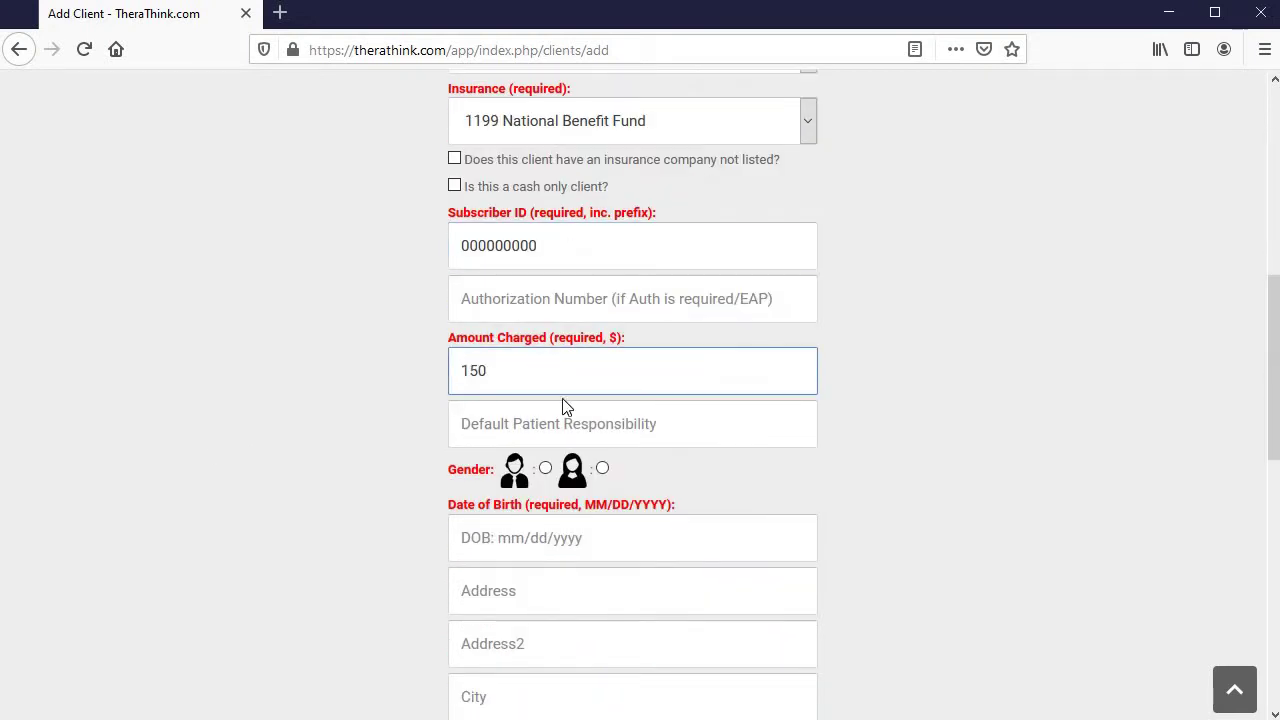
click(603, 468)
click(620, 538)
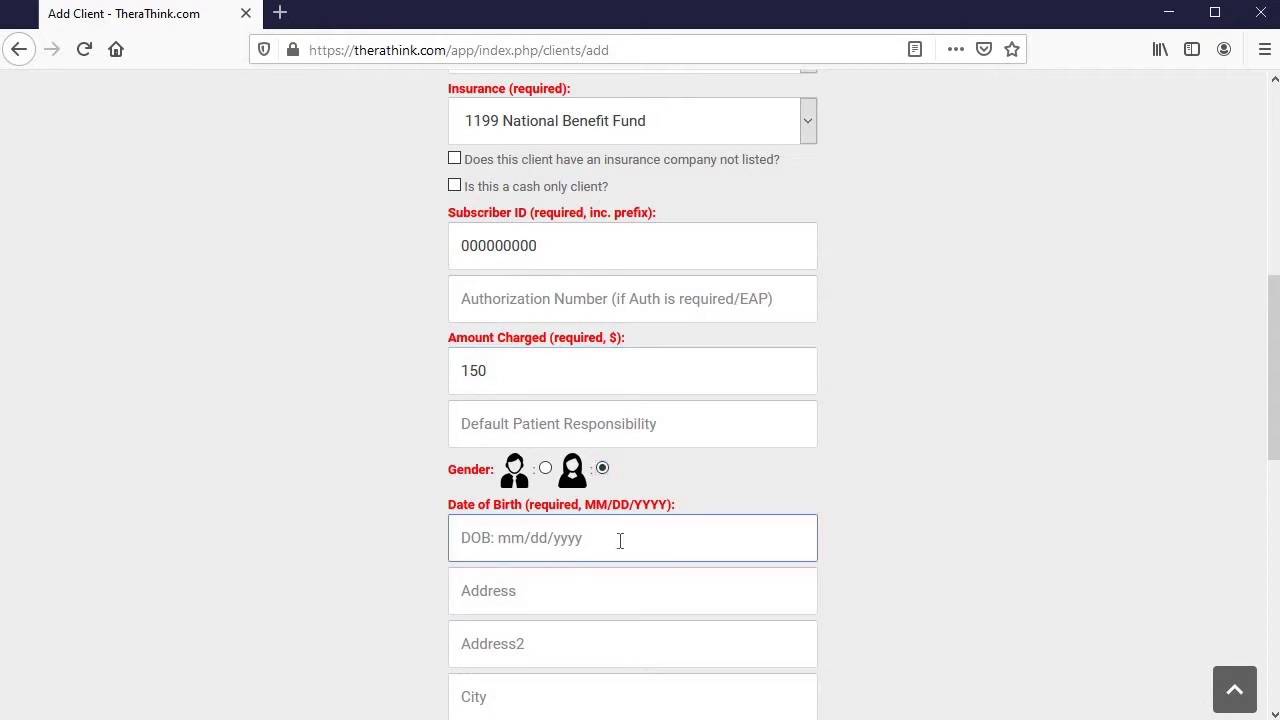
text(1/1/1950)
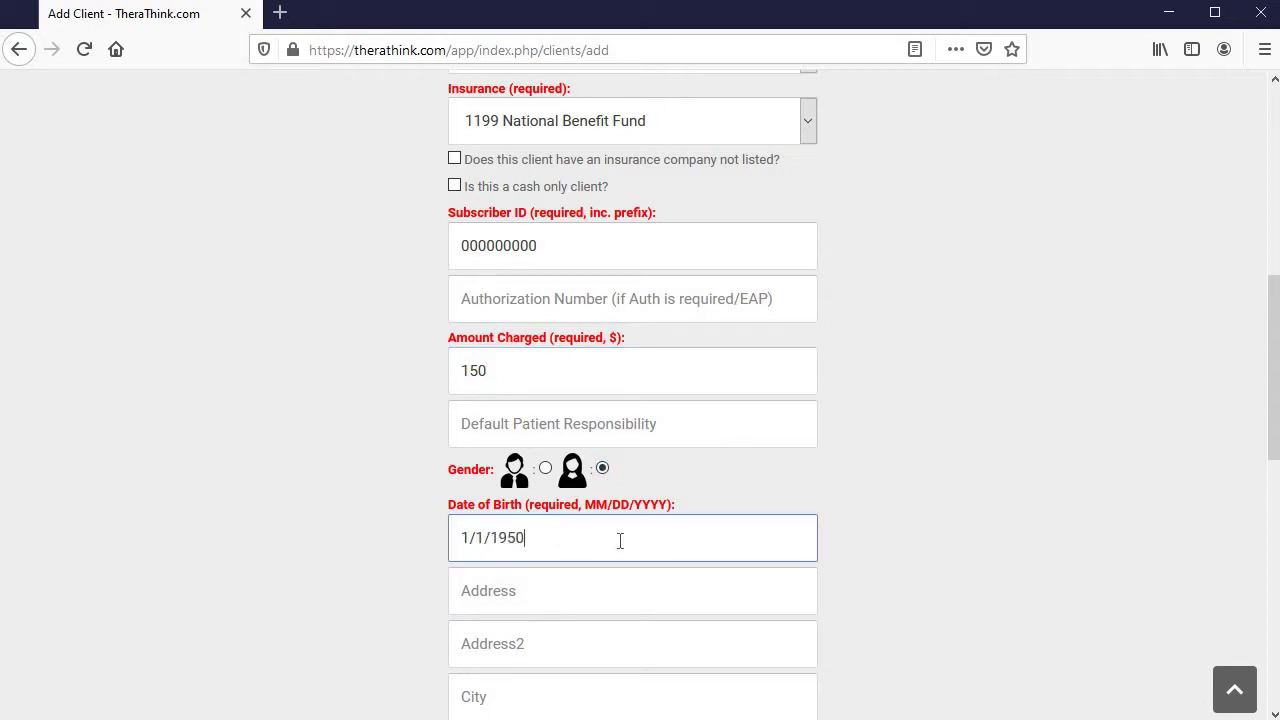
key(Tab)
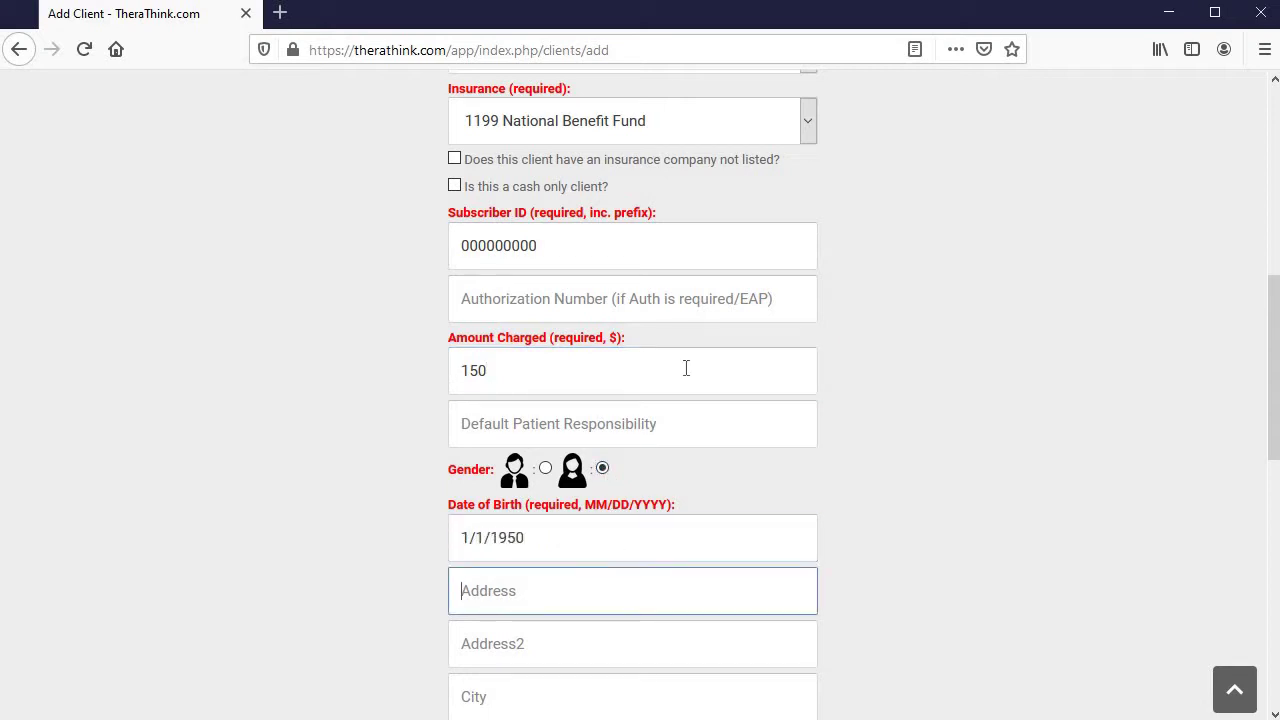
scroll(660, 389, down, 4)
scroll(662, 390, up, 1)
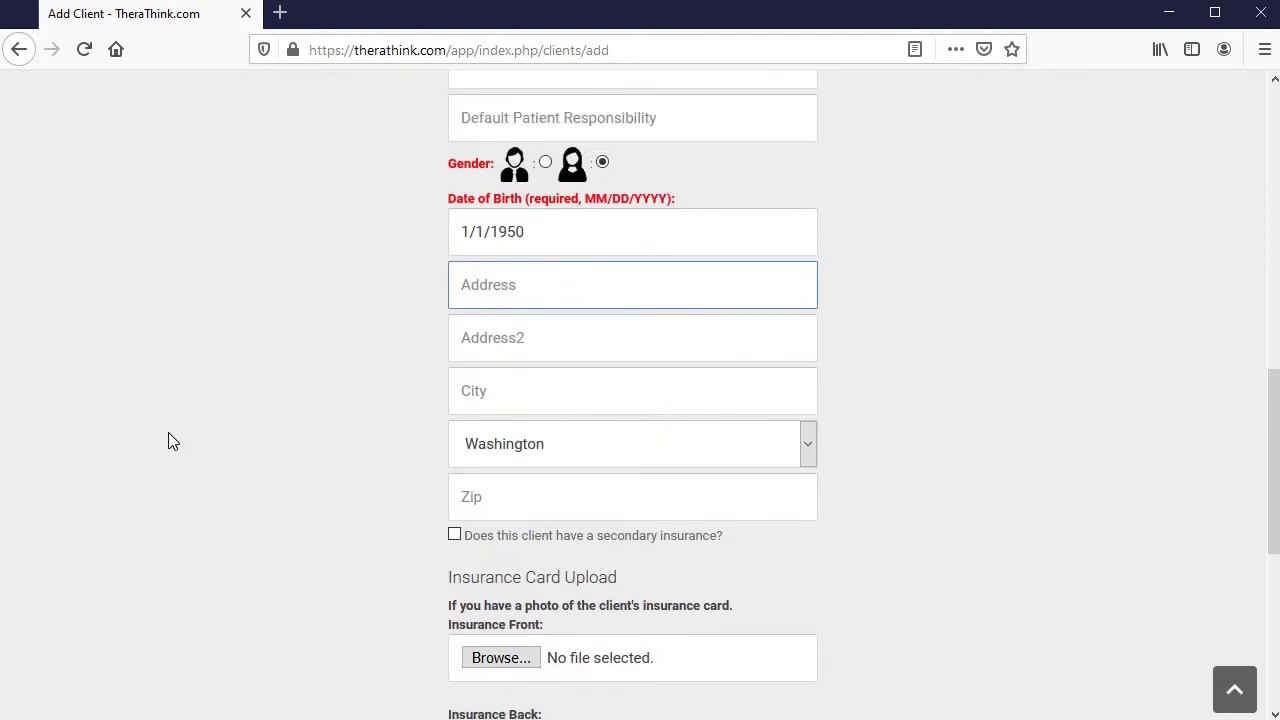
Leave secondary insurance off and add the note 'Add a note about this client'
click(585, 537)
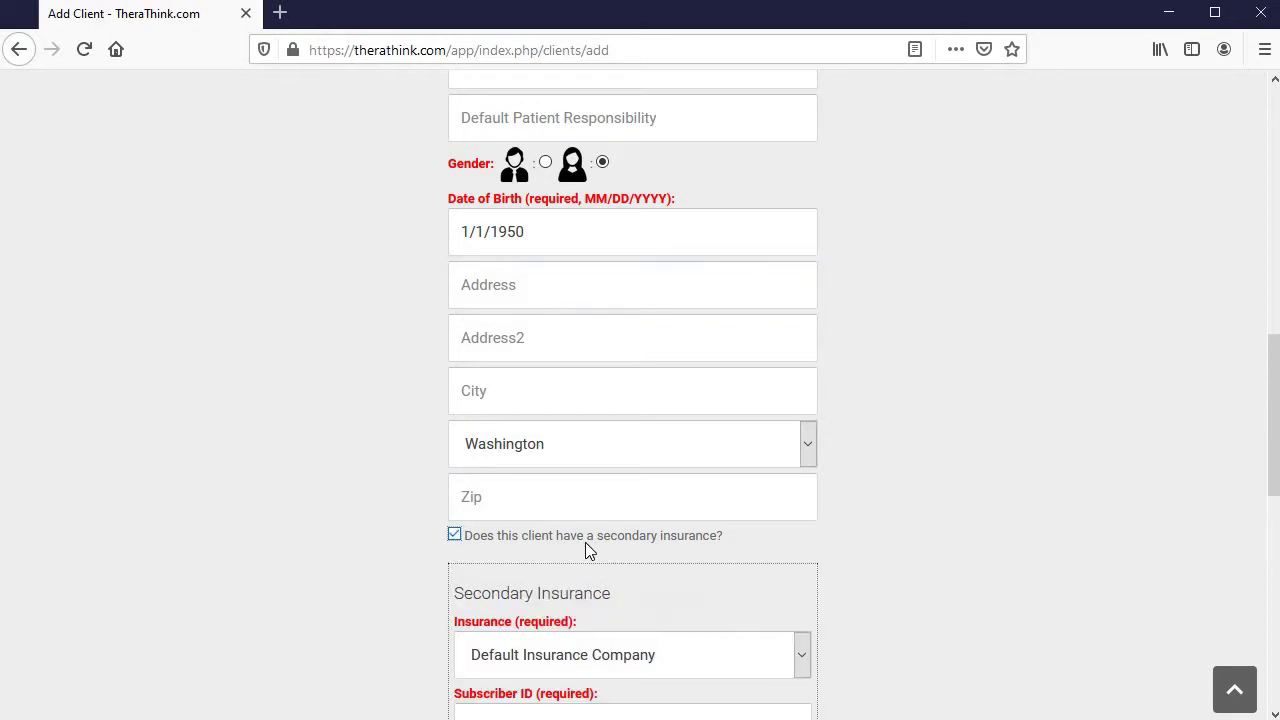
click(585, 537)
scroll(1145, 541, down, 4)
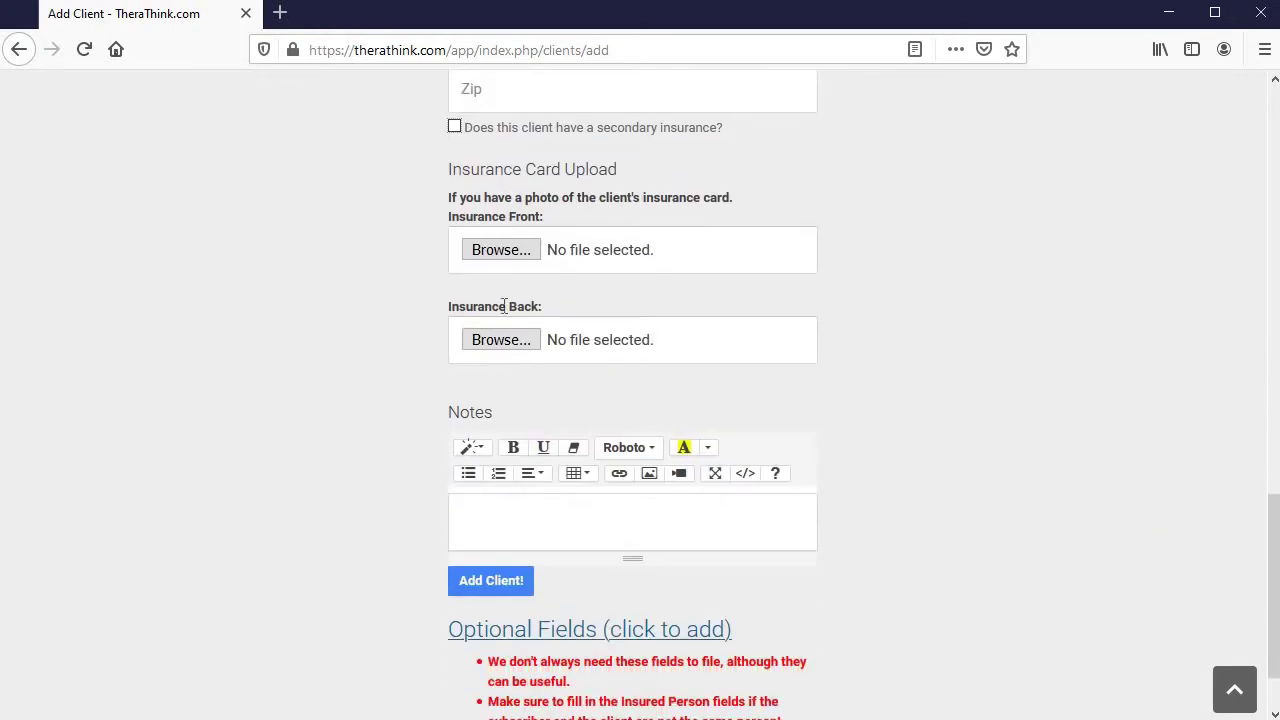
click(599, 515)
text(Add a note about this client)
Expand Optional Fields, leave Weekly Recurring appointments off, and create the client
scroll(720, 545, down, 1)
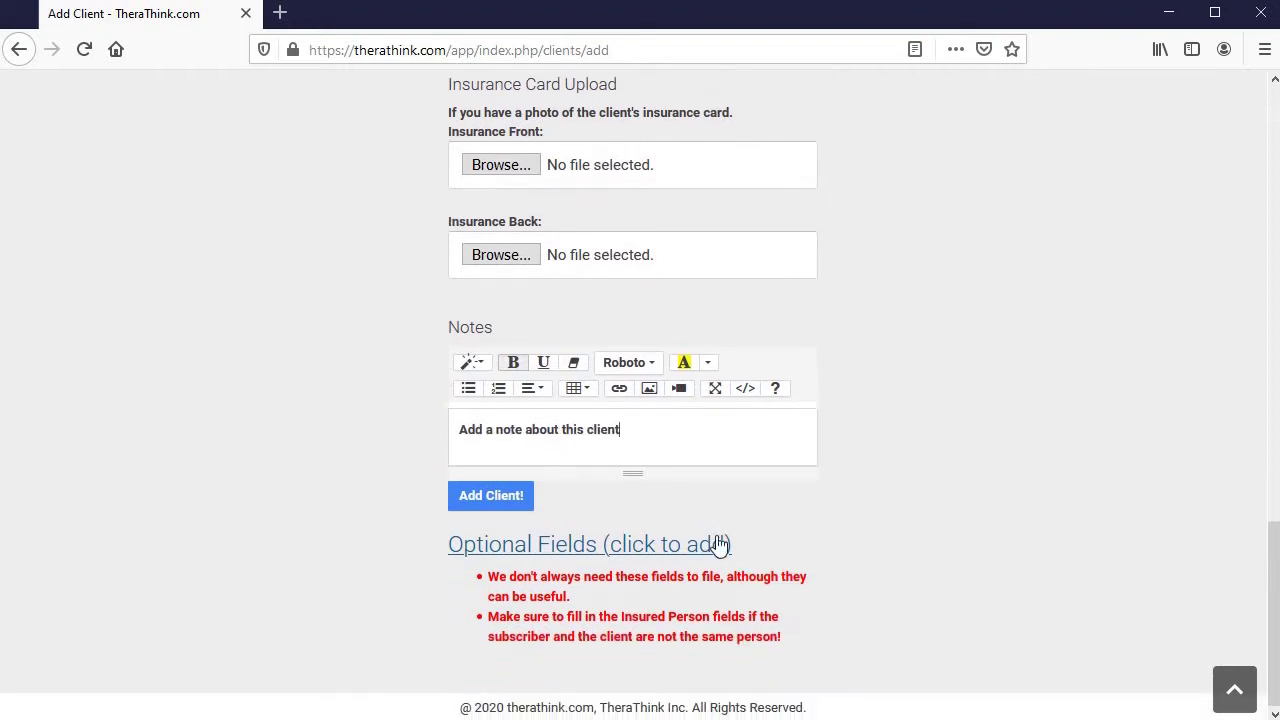
click(718, 543)
scroll(717, 537, down, 5)
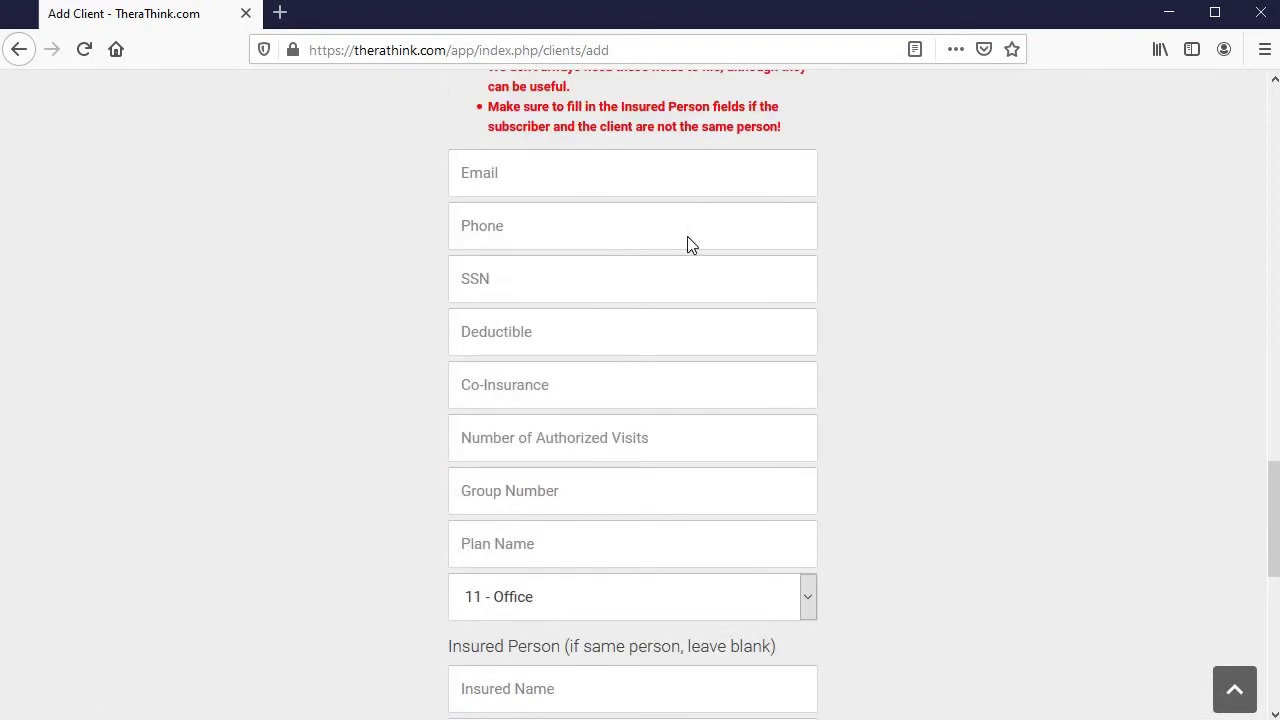
scroll(686, 243, down, 6)
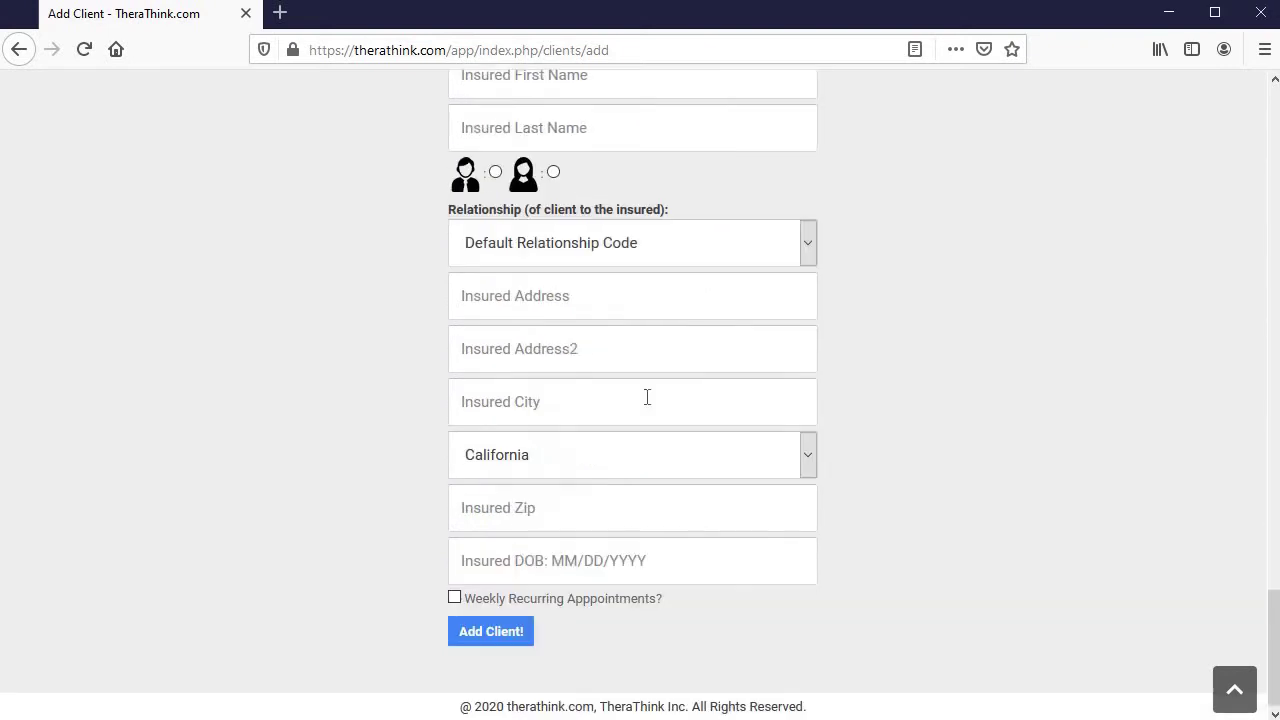
click(538, 597)
scroll(530, 605, down, 3)
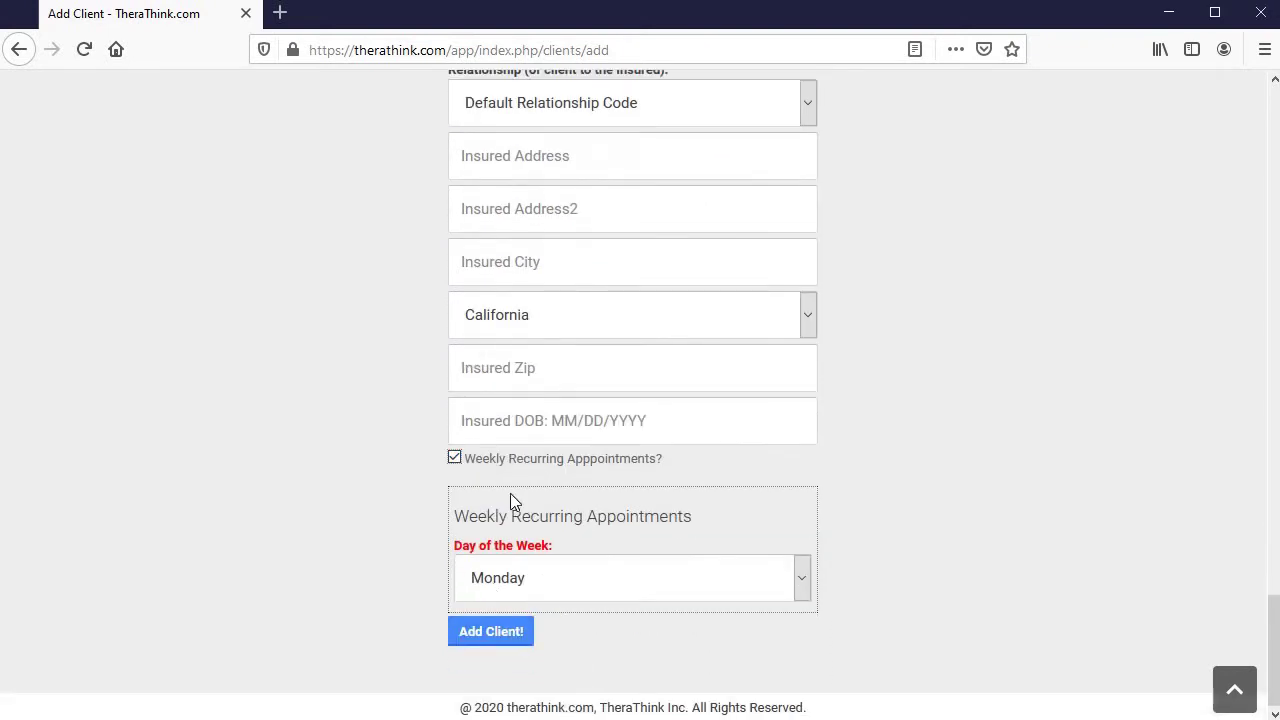
click(514, 462)
click(495, 640)
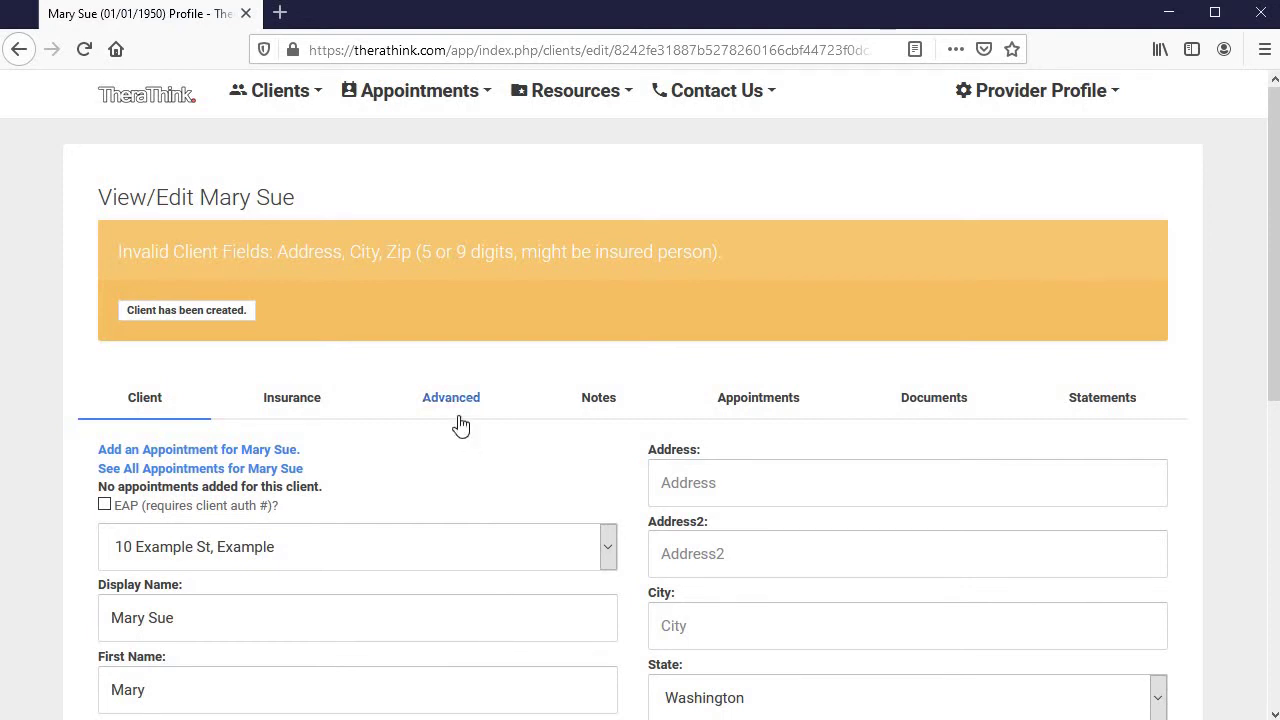
Review the new client's profile, leaving Weekly Recurring Appointments unchecked after dismissing its alert
scroll(629, 528, down, 6)
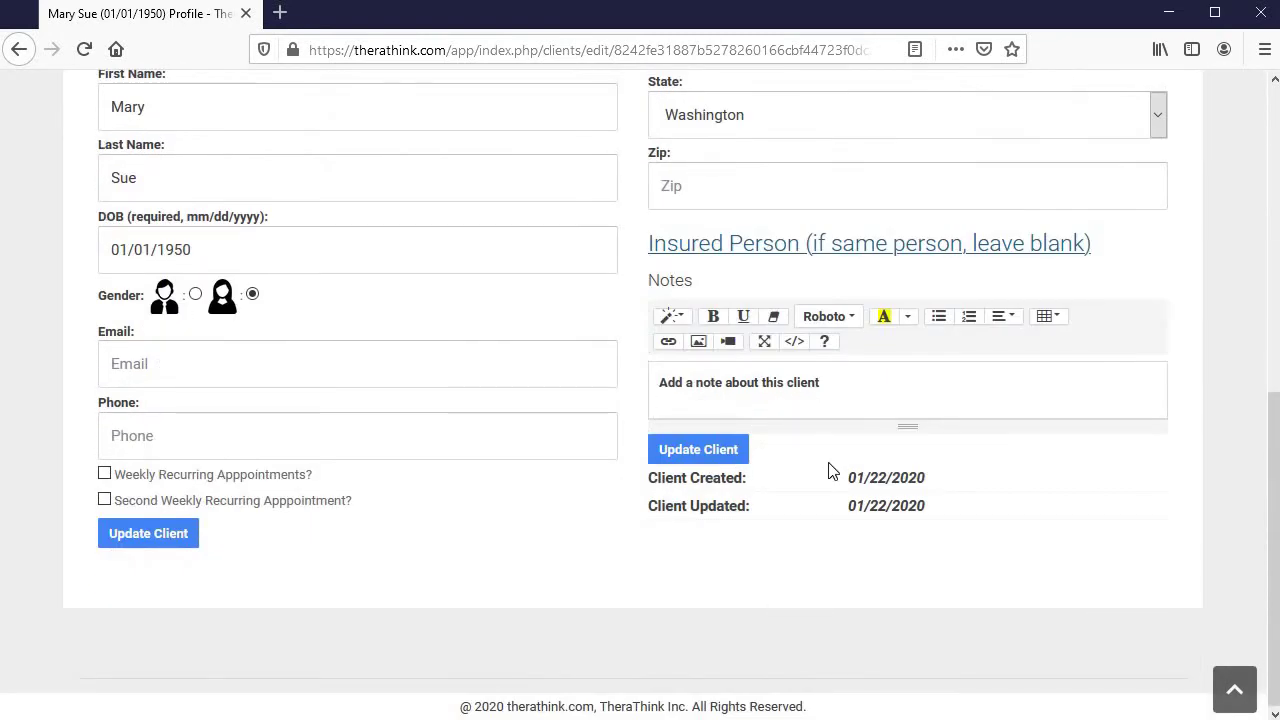
scroll(620, 523, up, 6)
scroll(212, 444, down, 5)
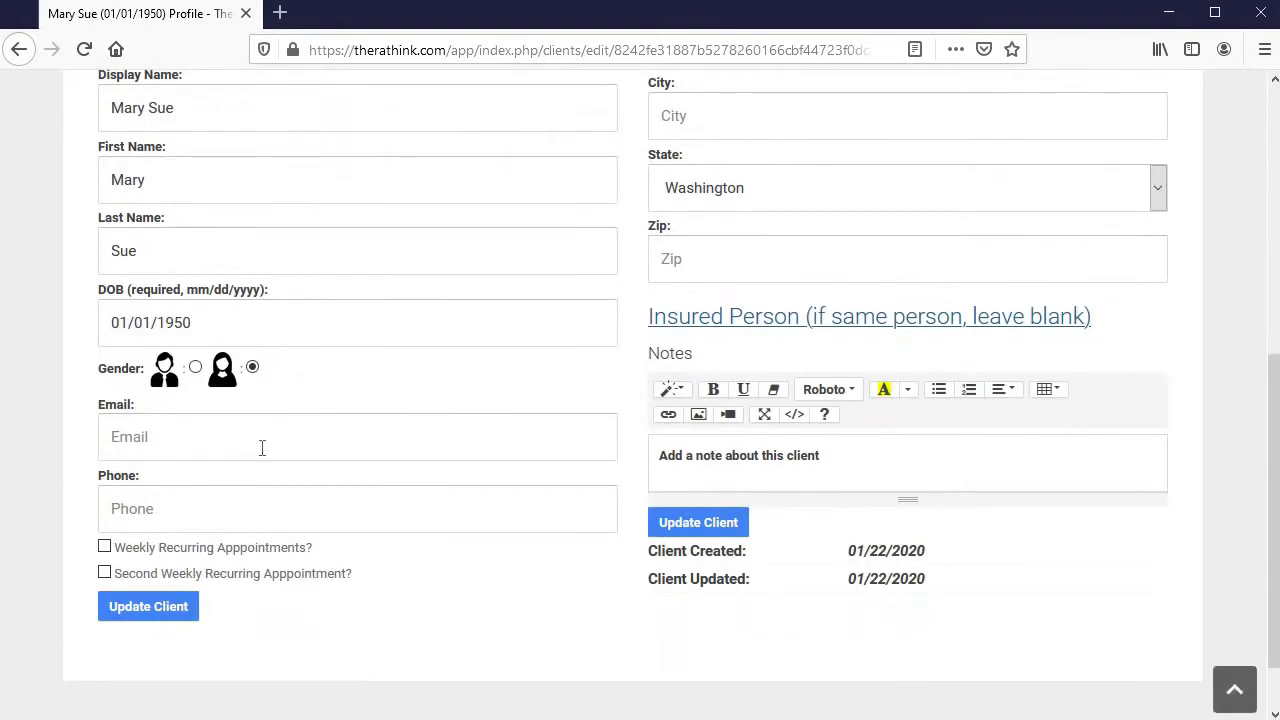
click(203, 554)
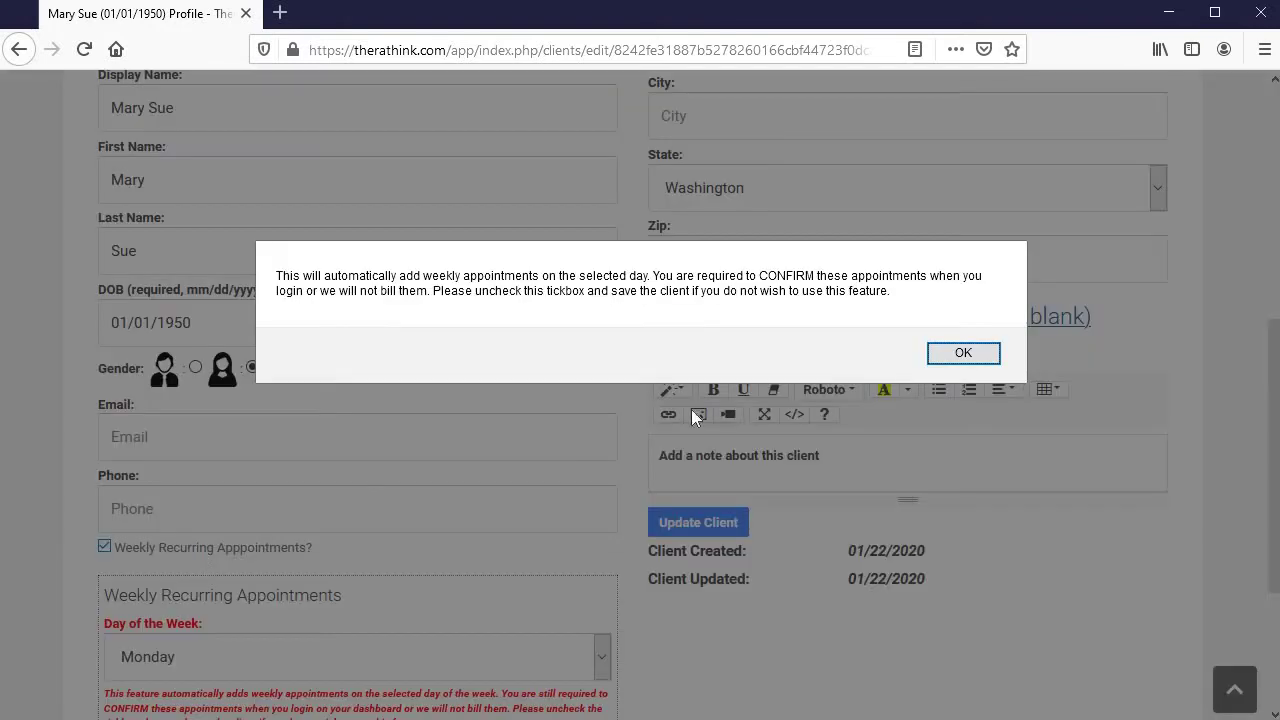
click(975, 355)
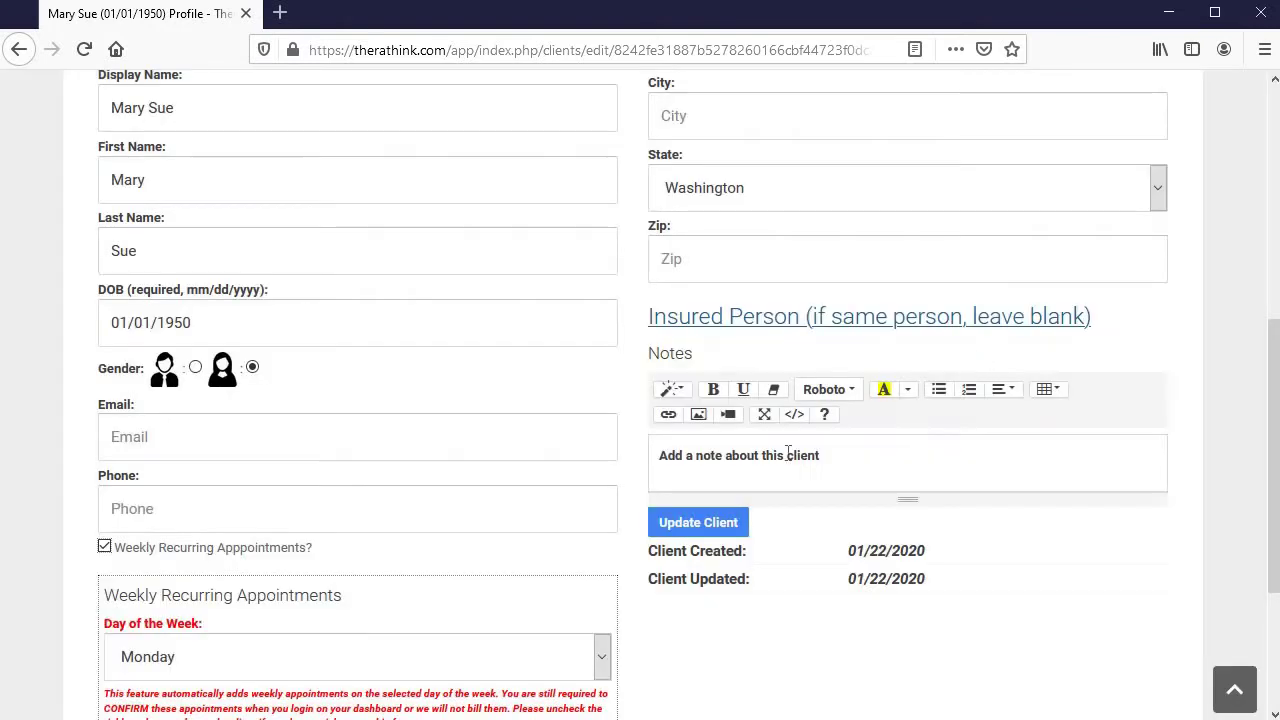
click(231, 554)
Enter the client's street address, city and nine-digit zip code, then save with Update Client
scroll(732, 500, up, 5)
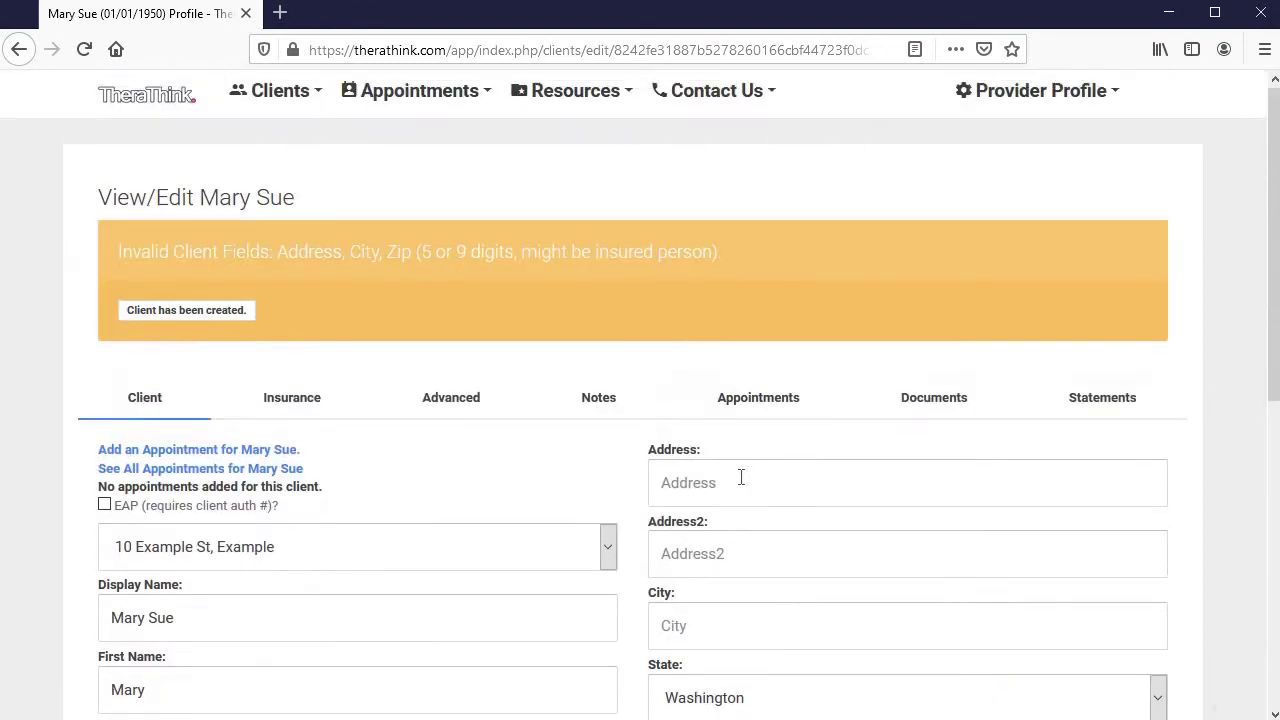
click(741, 478)
text(2000 Example St)
scroll(741, 478, down, 3)
click(771, 314)
text(Faketown)
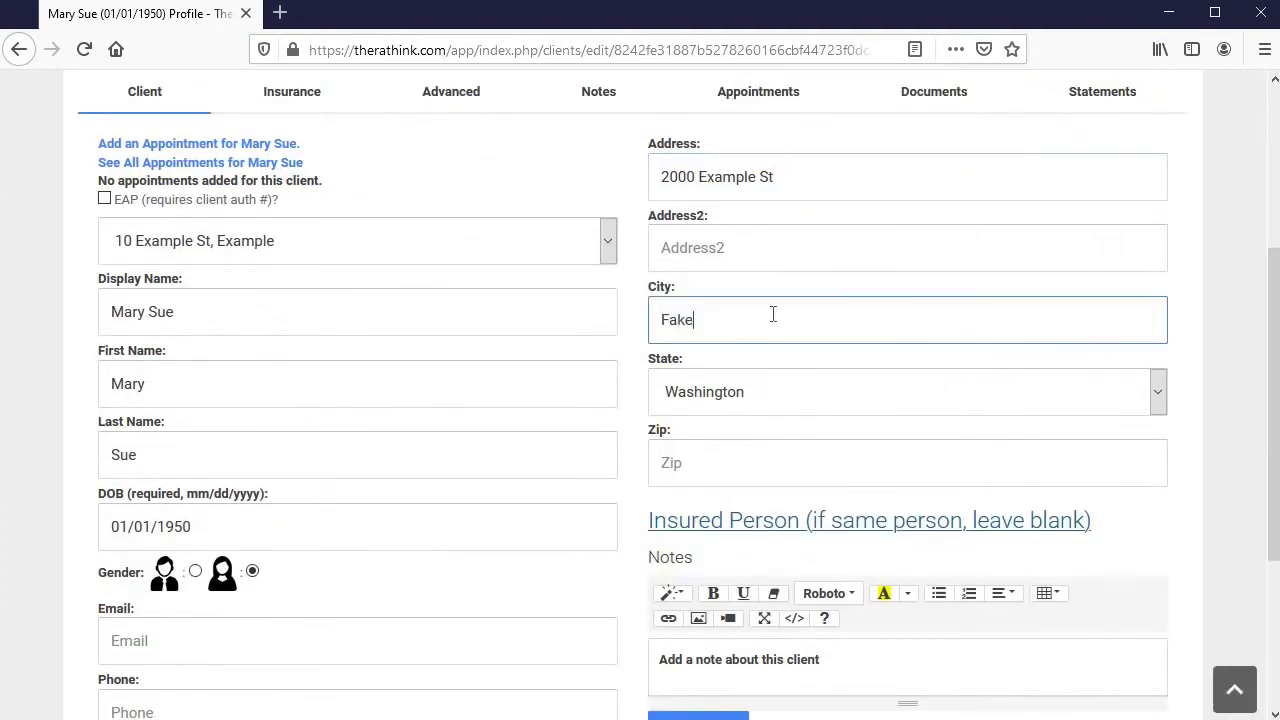
click(751, 456)
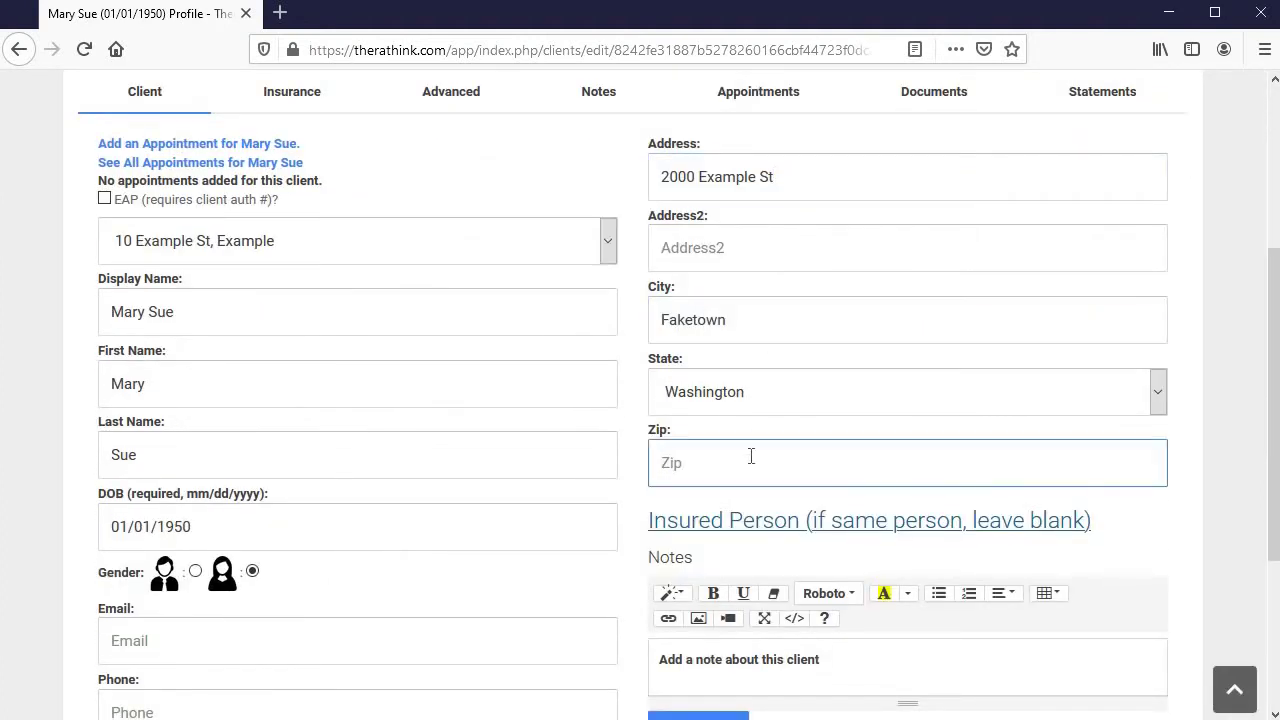
text(00000)
scroll(800, 484, down, 3)
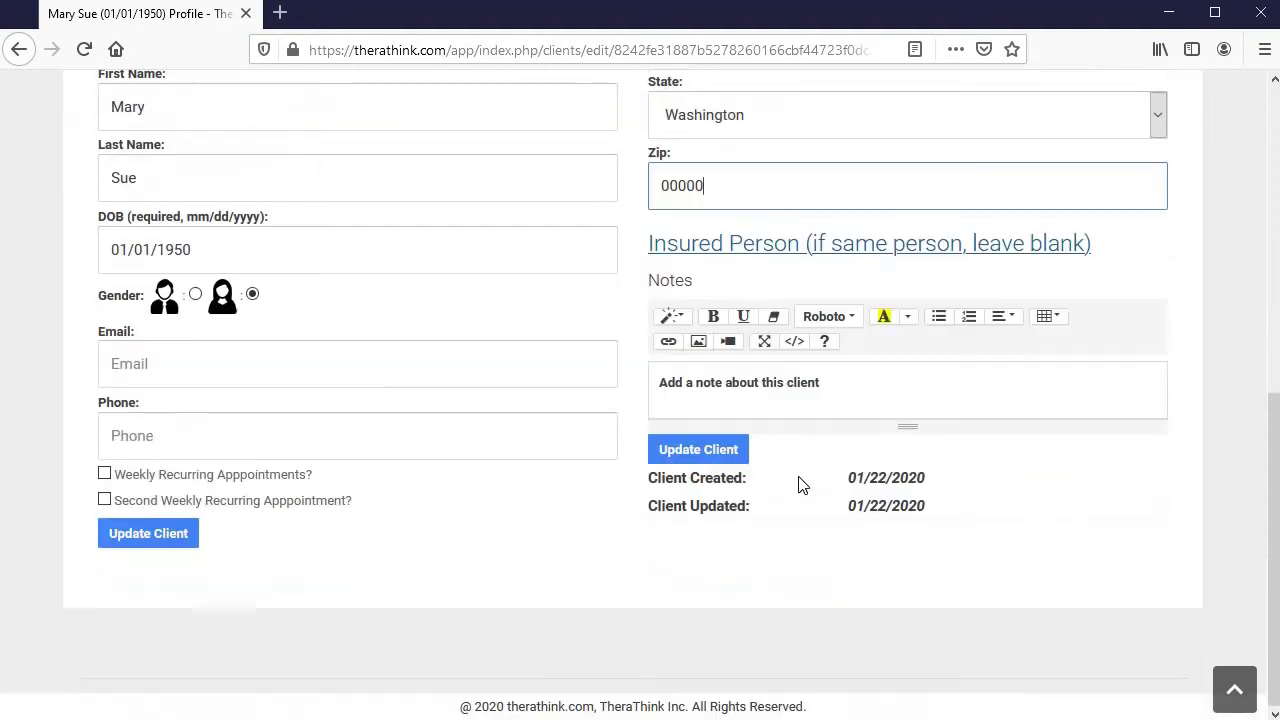
text(1111)
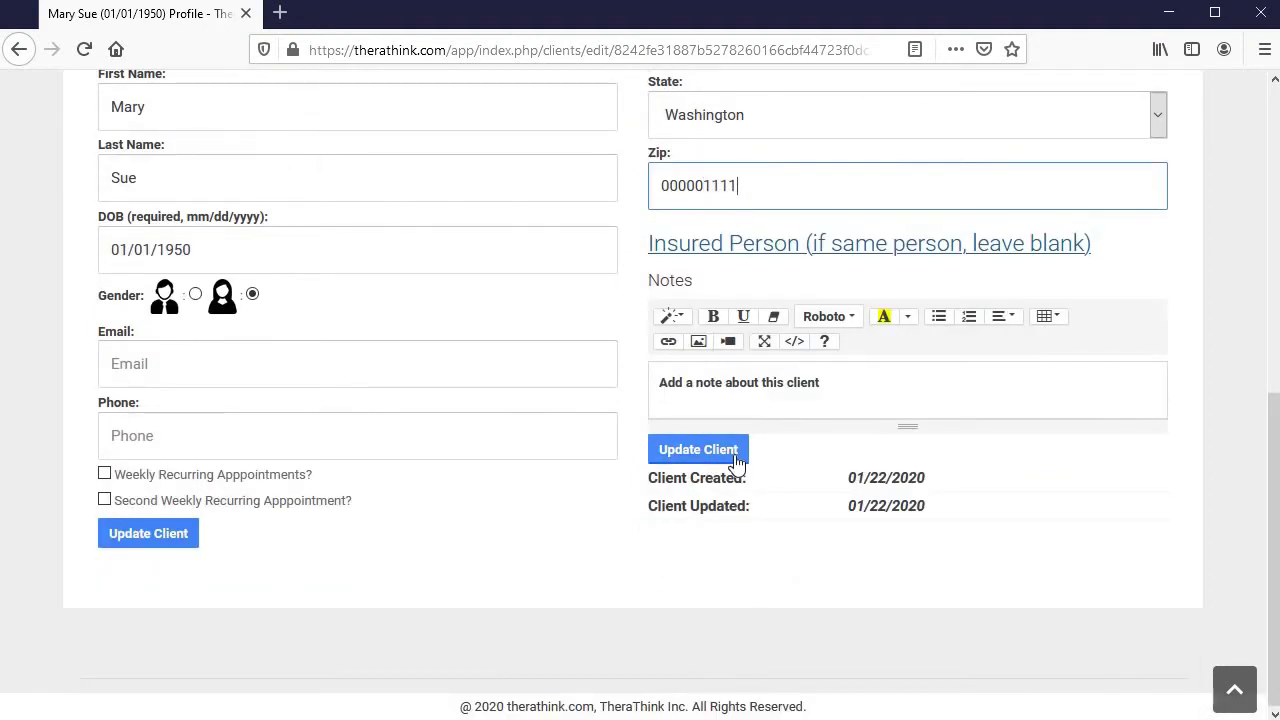
click(737, 458)
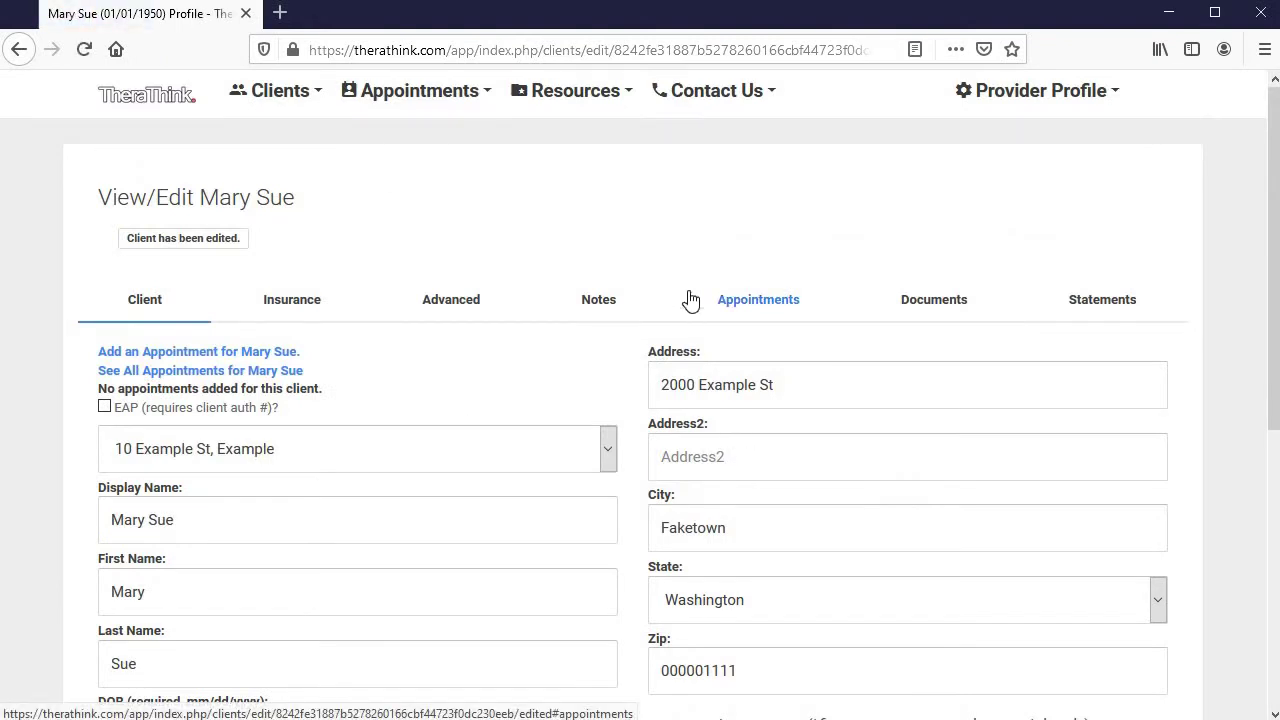
Review the client's insurance: 1199 National Benefit Fund, F30.4, CPT 90834, 150 full fee
click(302, 299)
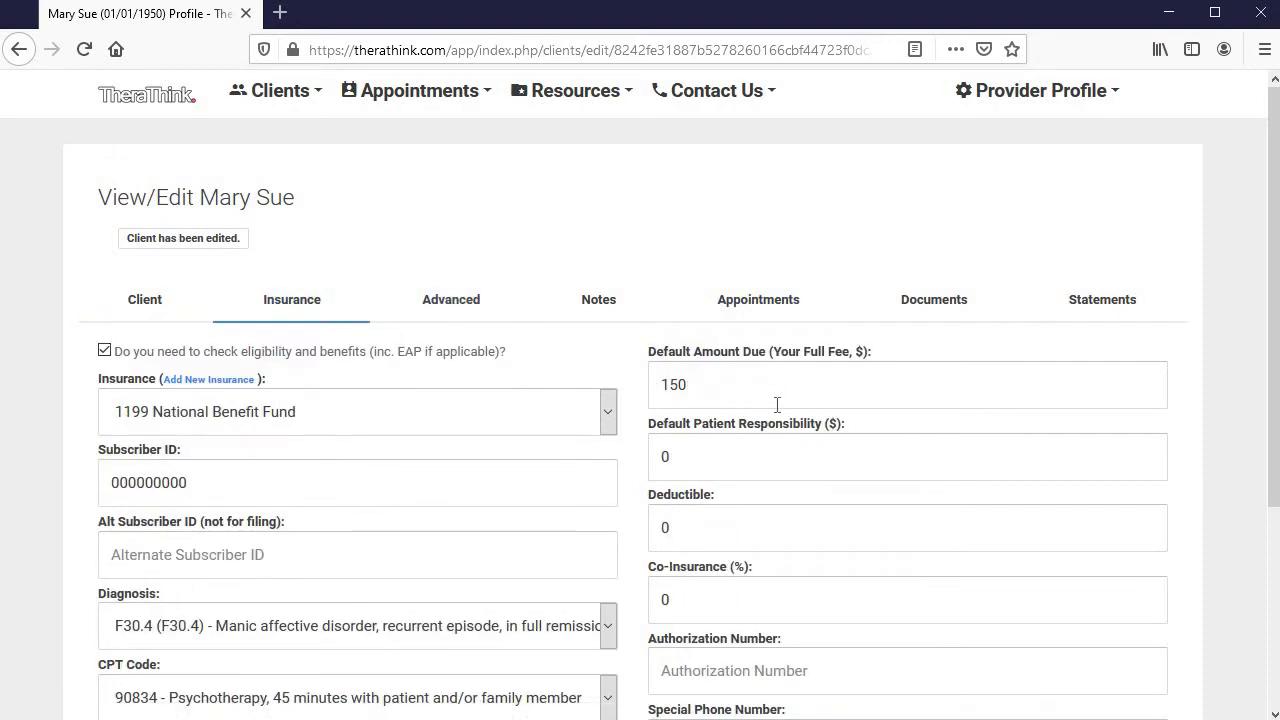
scroll(777, 404, down, 3)
Browse the client's Notes, Documents, Appointments and Statements tabs; Statements reports no appointments yet
click(596, 298)
scroll(591, 470, down, 3)
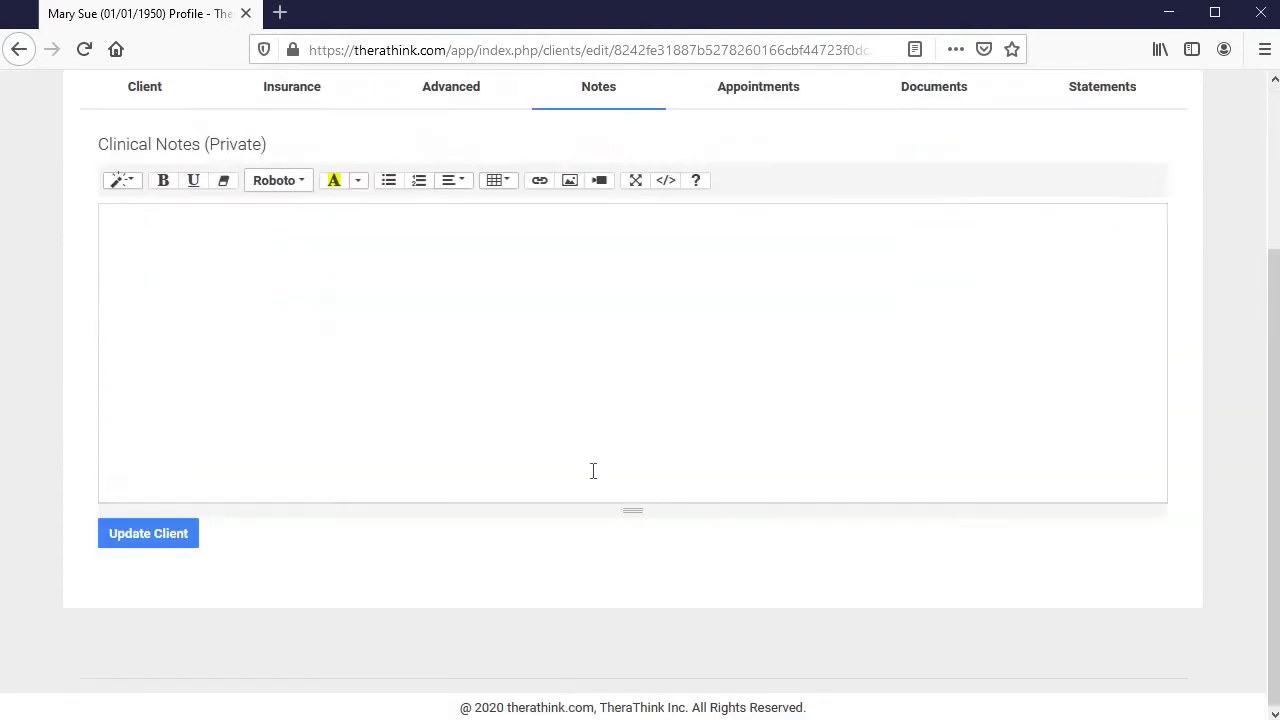
scroll(593, 500, up, 3)
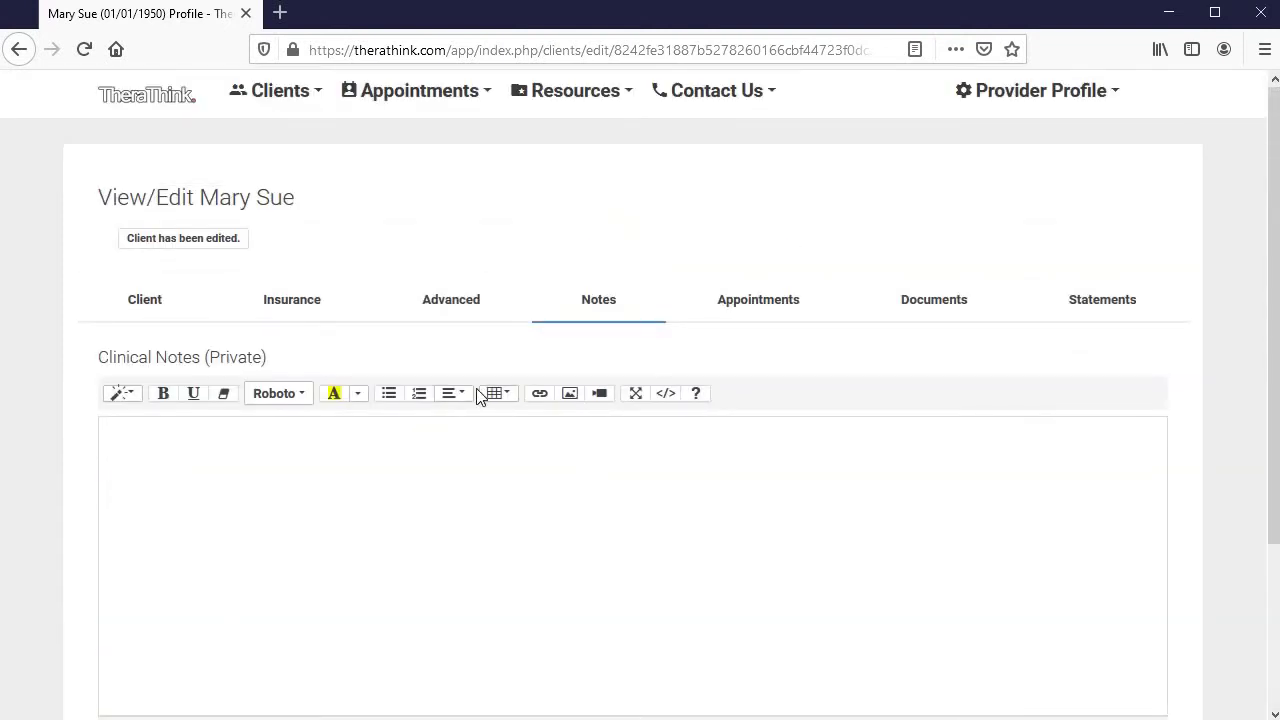
click(926, 301)
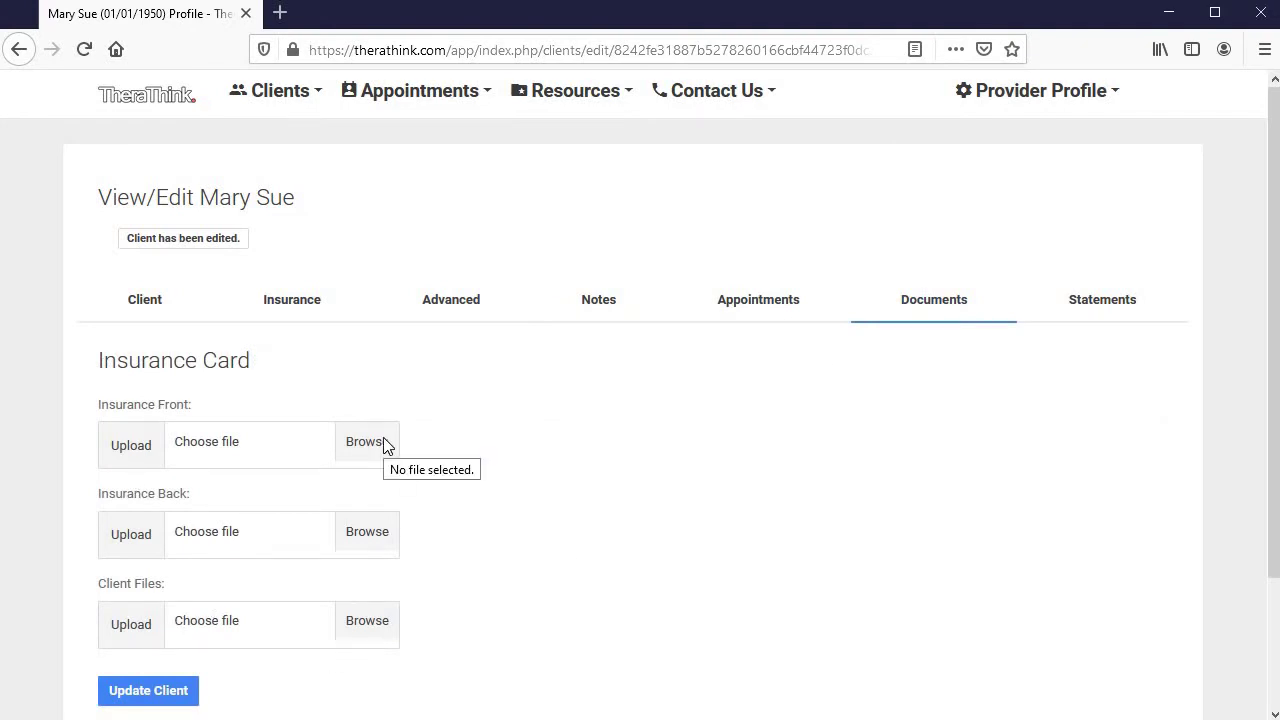
click(808, 303)
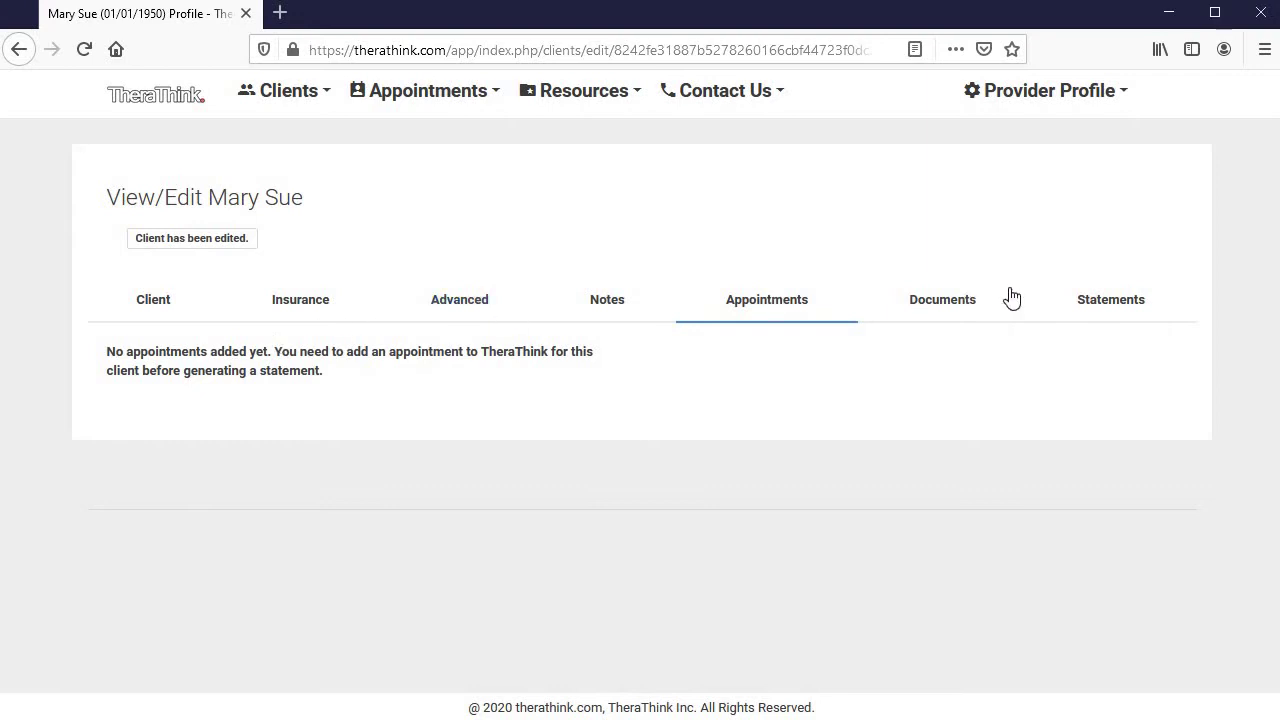
click(1072, 308)
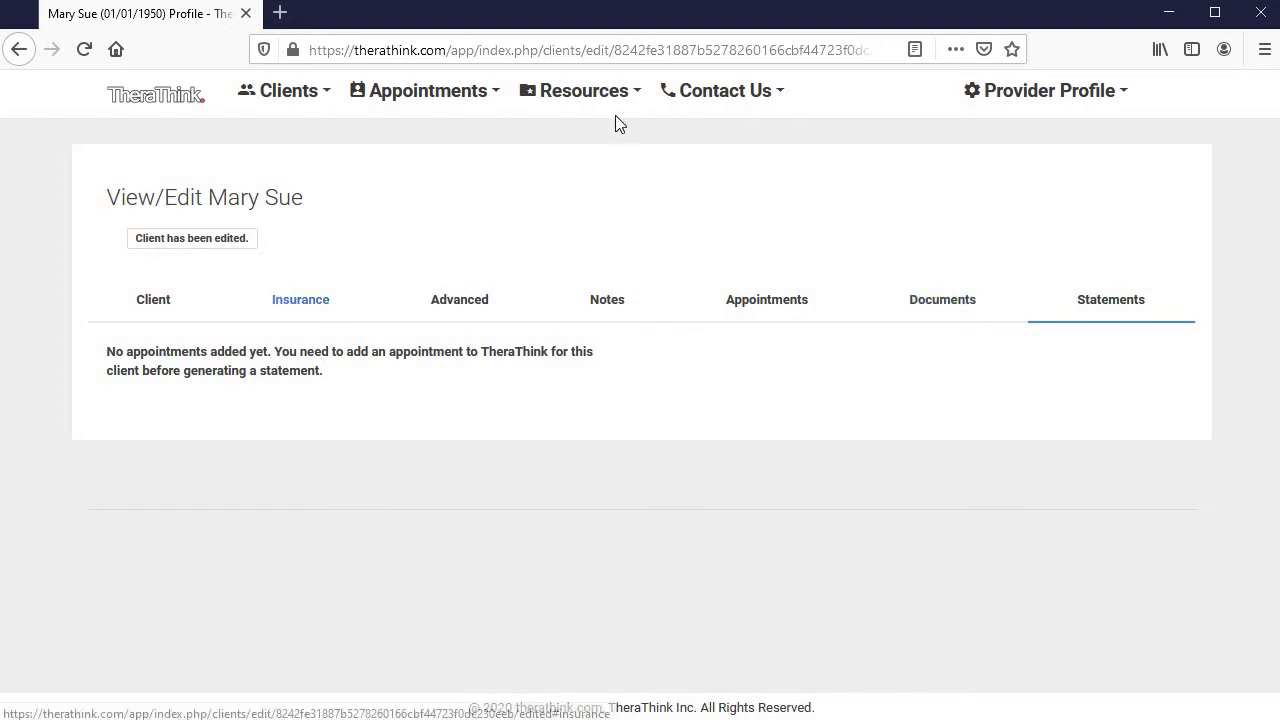
In Add Multiple Appointments, fill row 1: the new client, 01/01/2020, CPT 90837, diagnosis F43.10
click(463, 111)
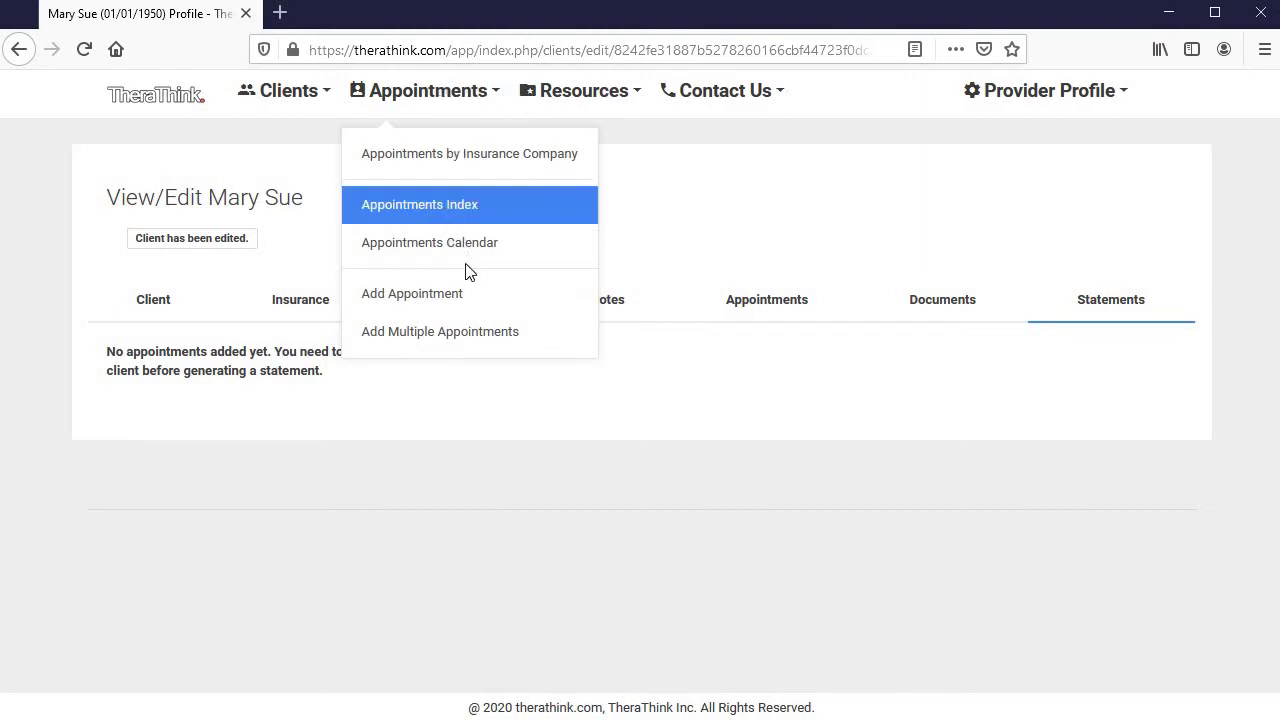
click(478, 331)
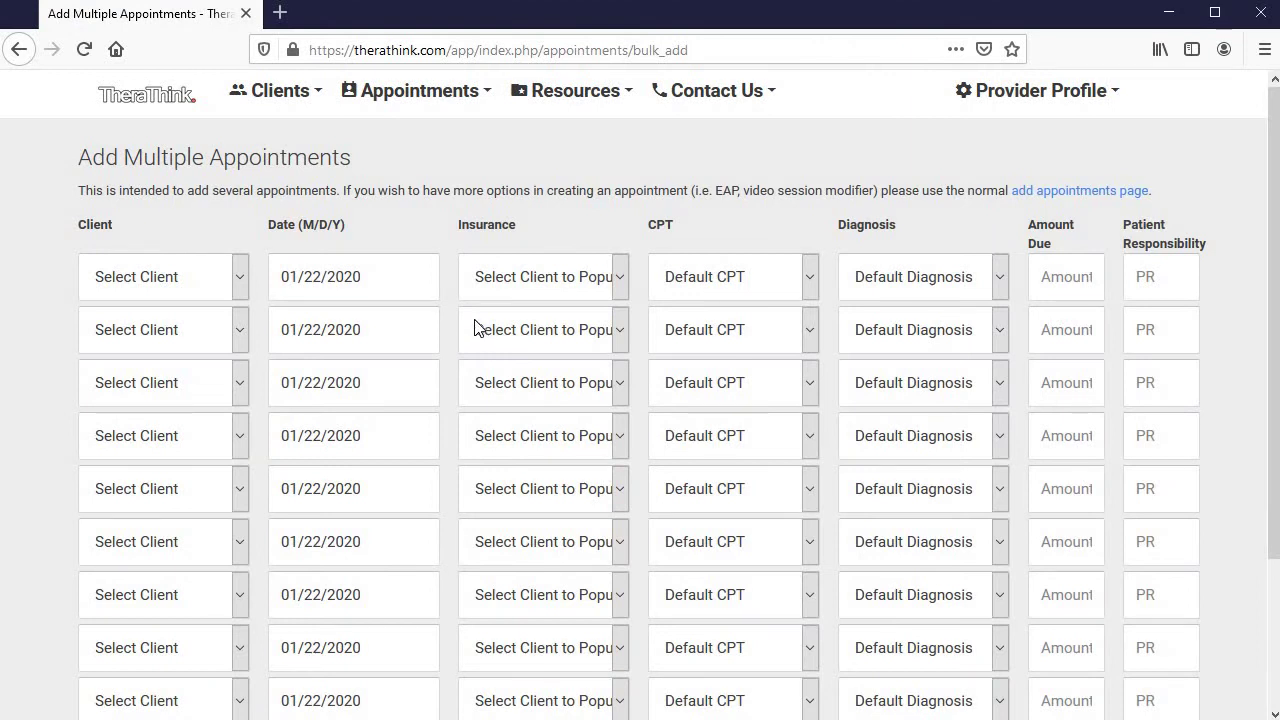
click(243, 272)
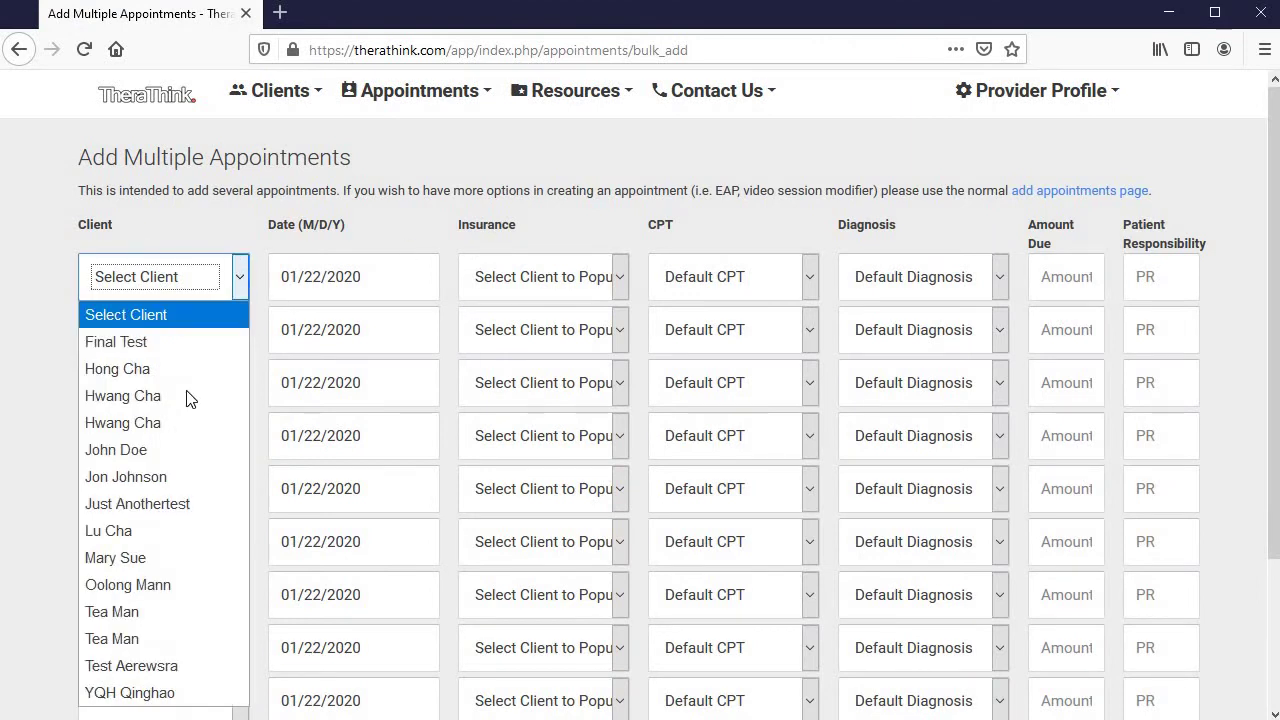
click(177, 558)
click(422, 270)
click(556, 205)
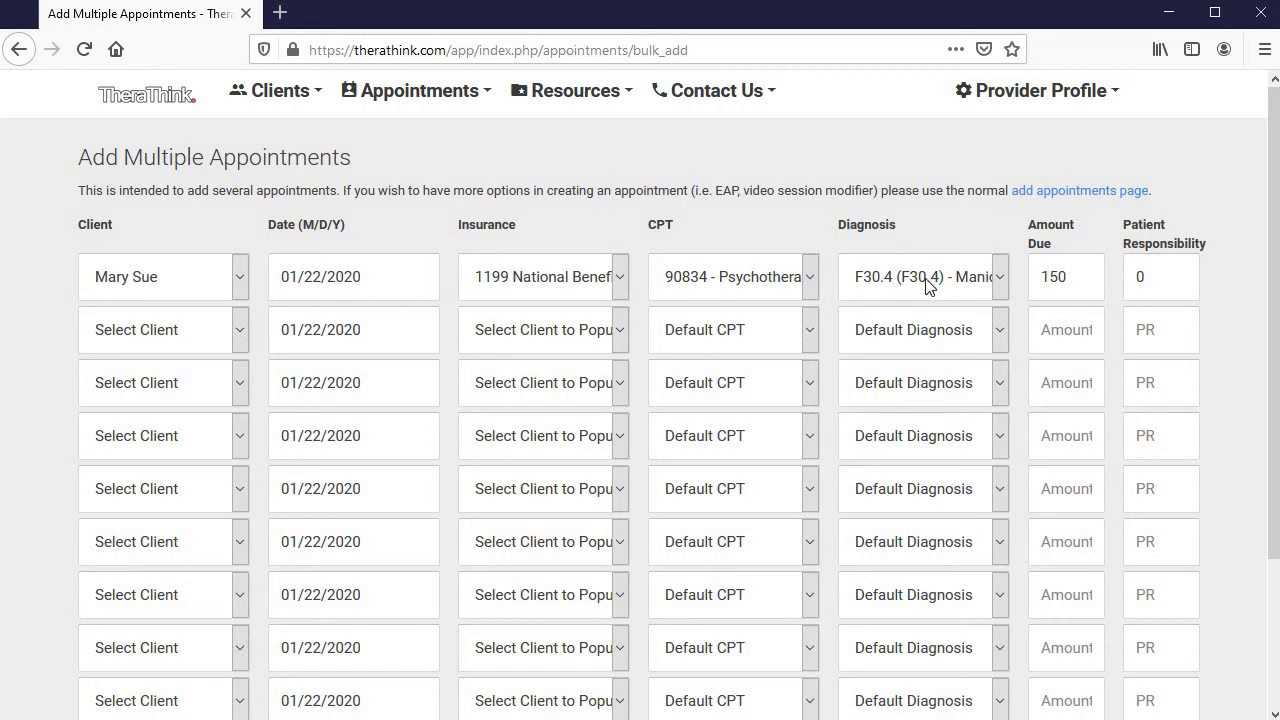
click(997, 285)
click(908, 486)
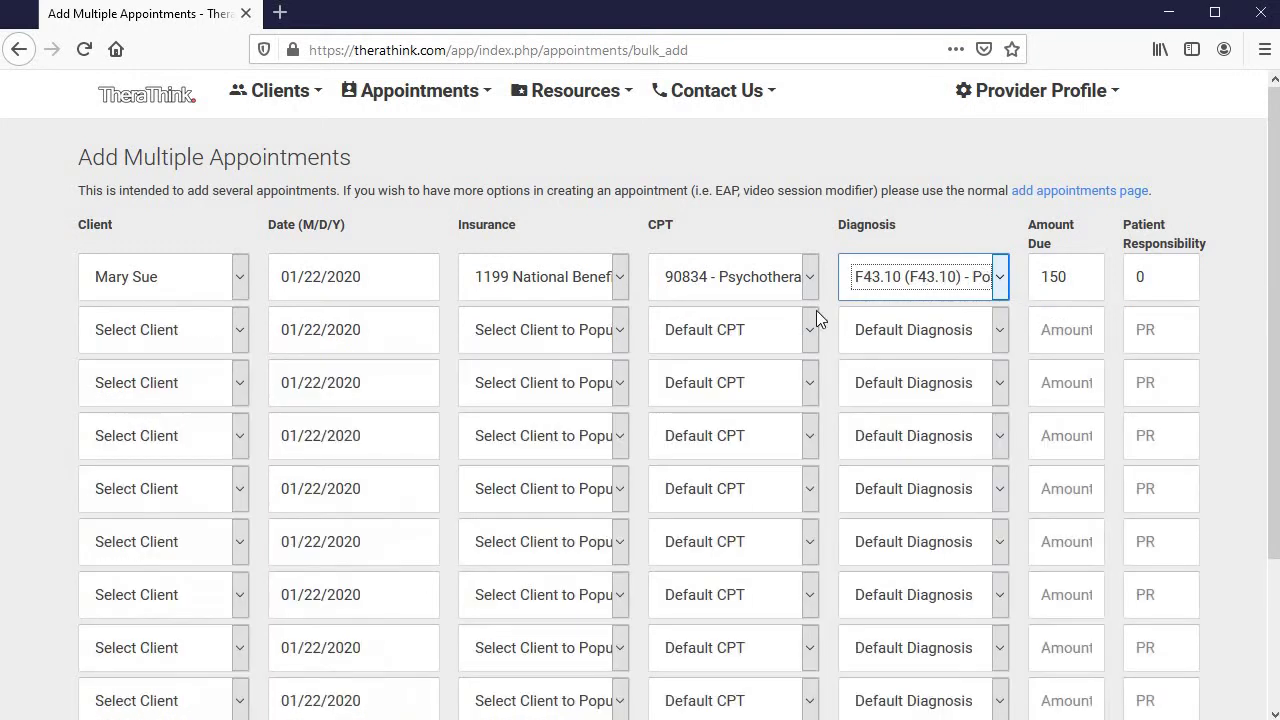
click(811, 293)
click(709, 396)
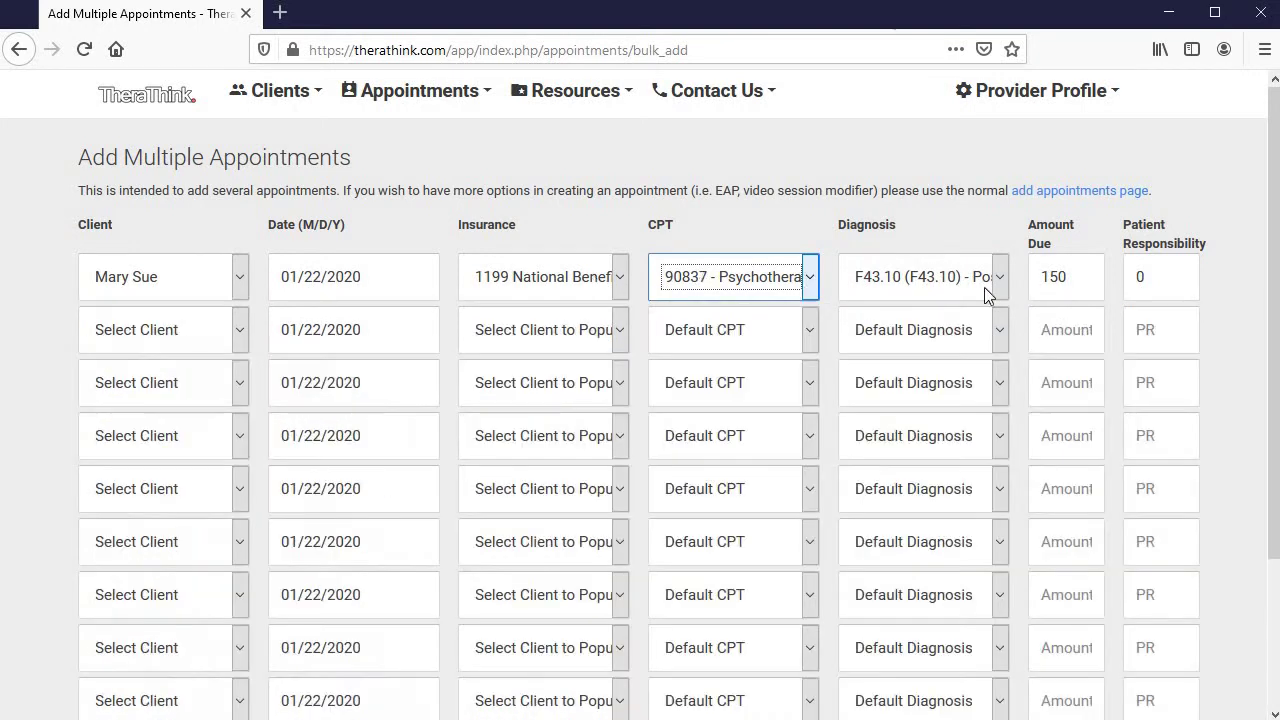
click(404, 277)
click(402, 383)
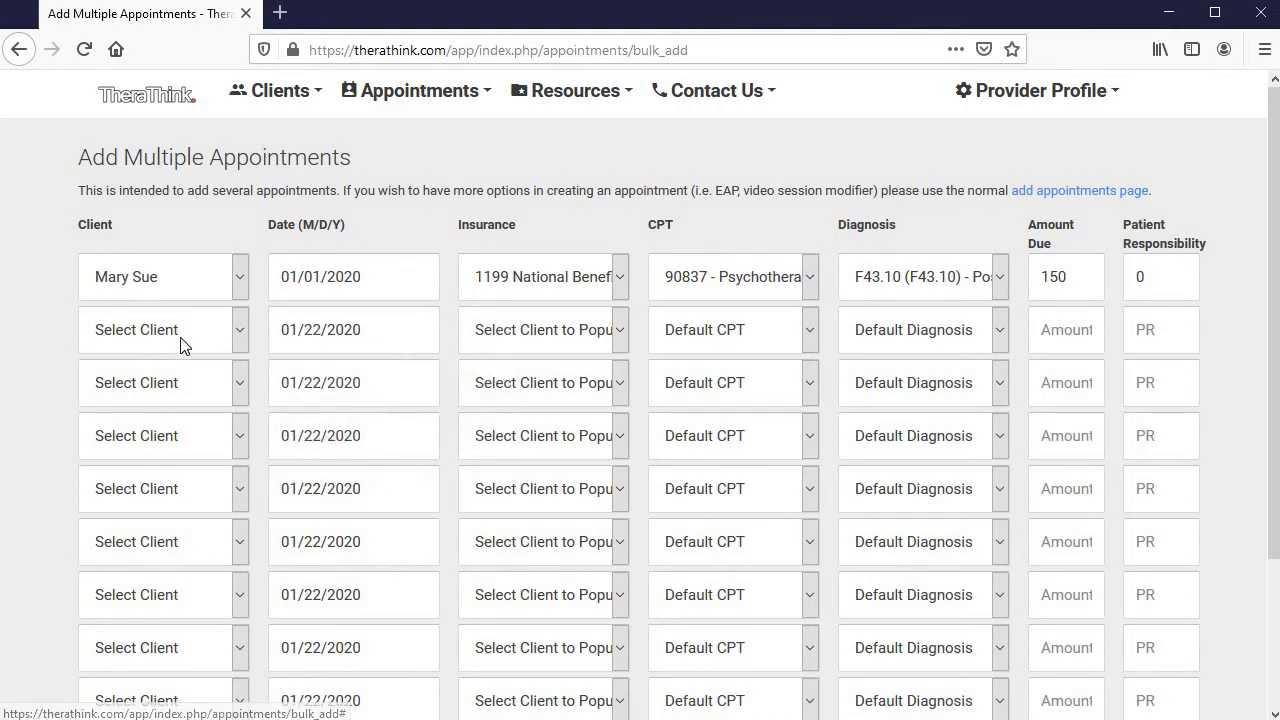
Fill row 2 for the same client on 12/18/2019 with intake code 90791
click(240, 330)
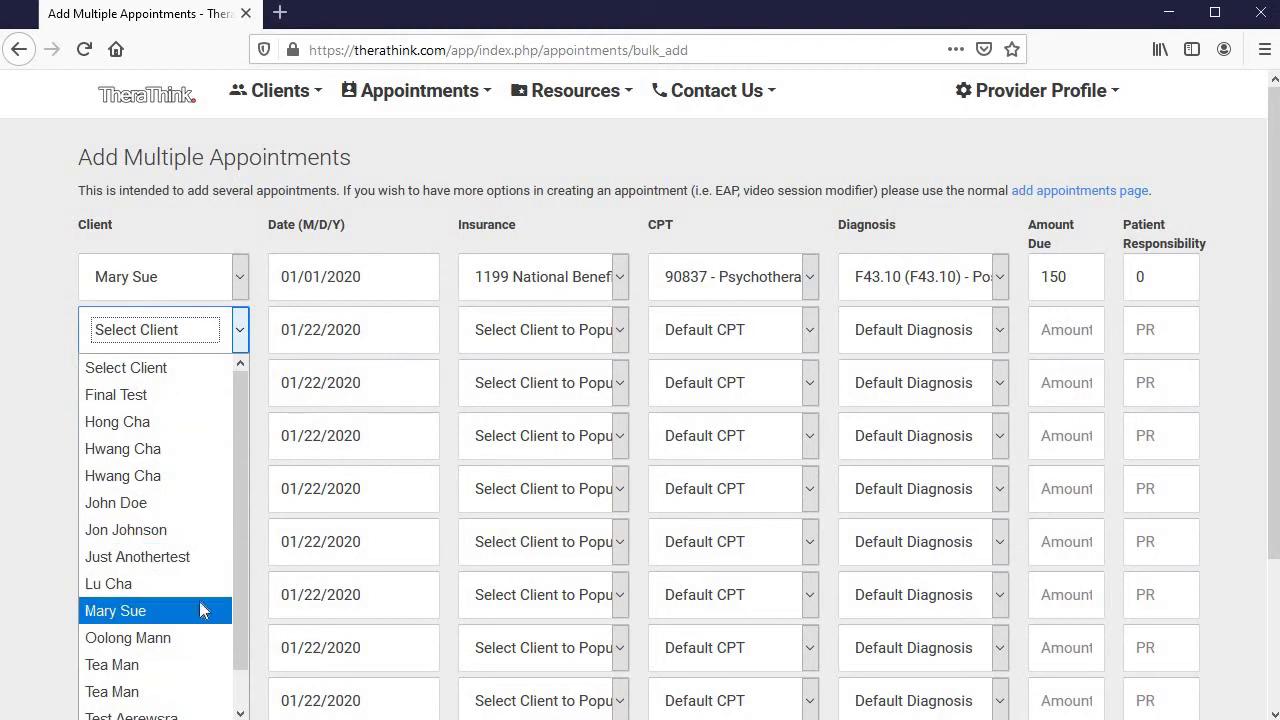
click(115, 610)
click(389, 332)
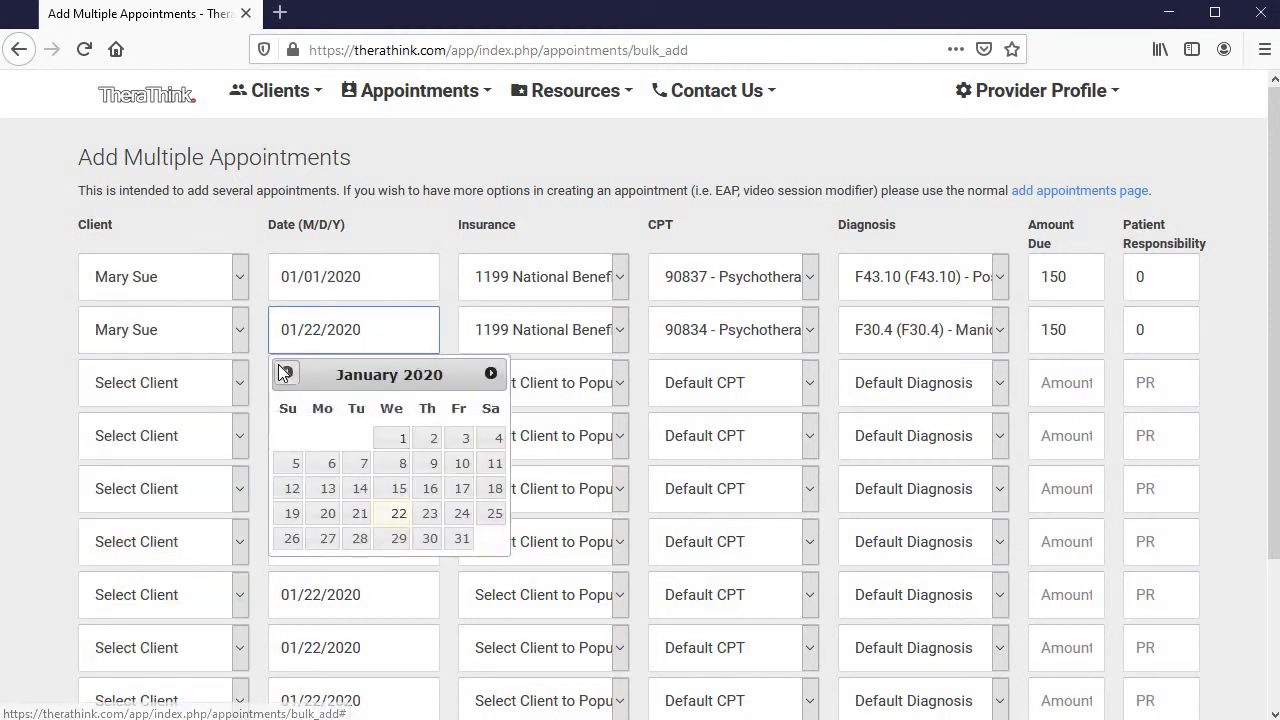
click(286, 373)
click(398, 488)
click(760, 331)
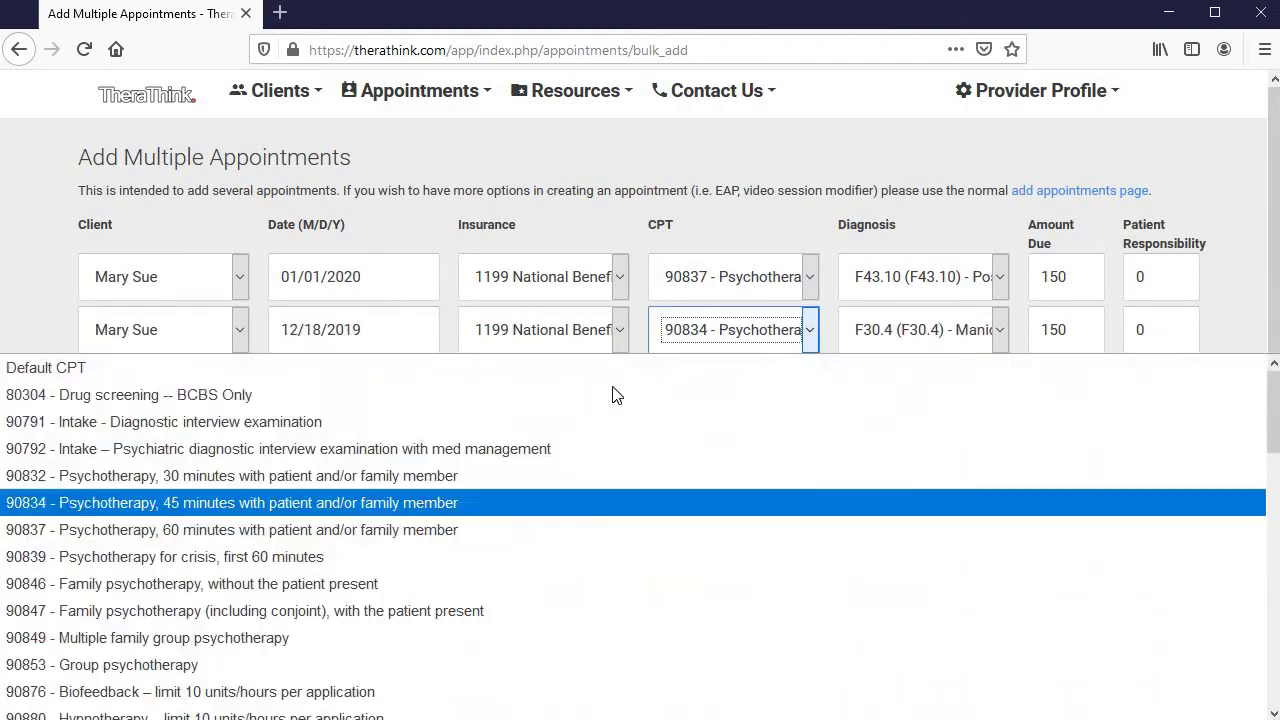
click(492, 422)
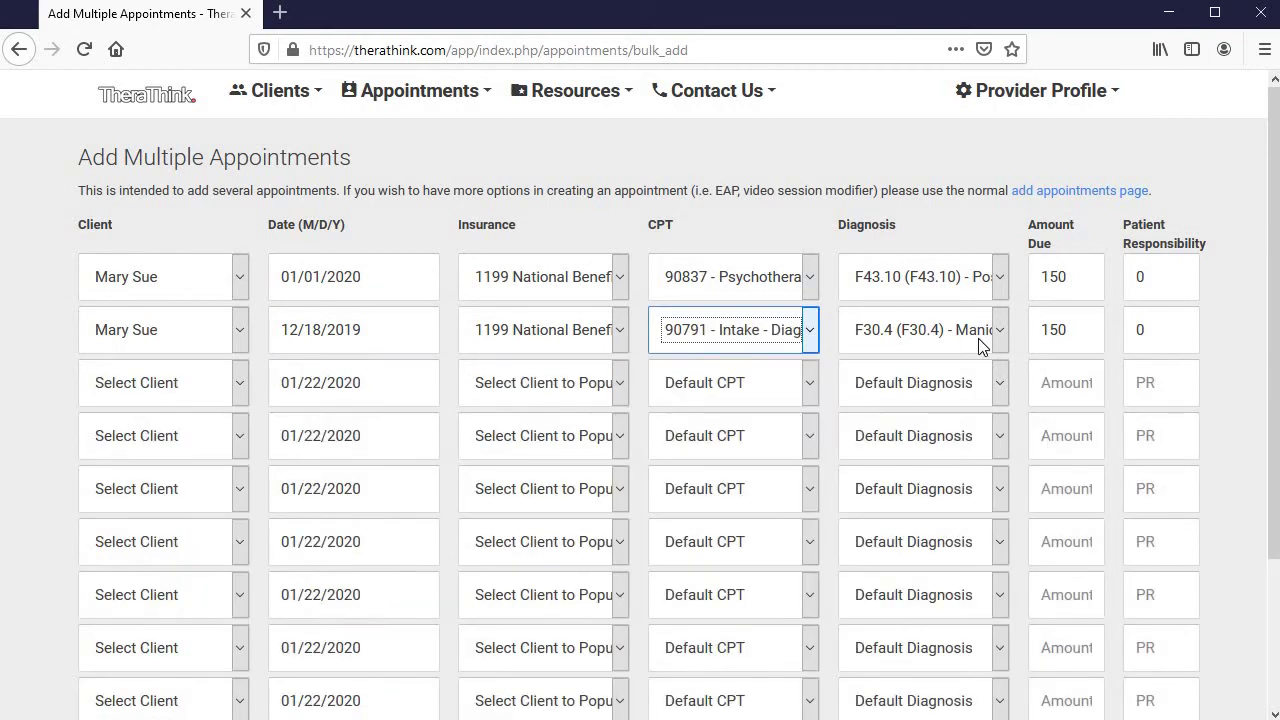
Fill row 3 for the same client on 01/15/2020 with diagnosis F34.1 and crisis code 90839
click(183, 390)
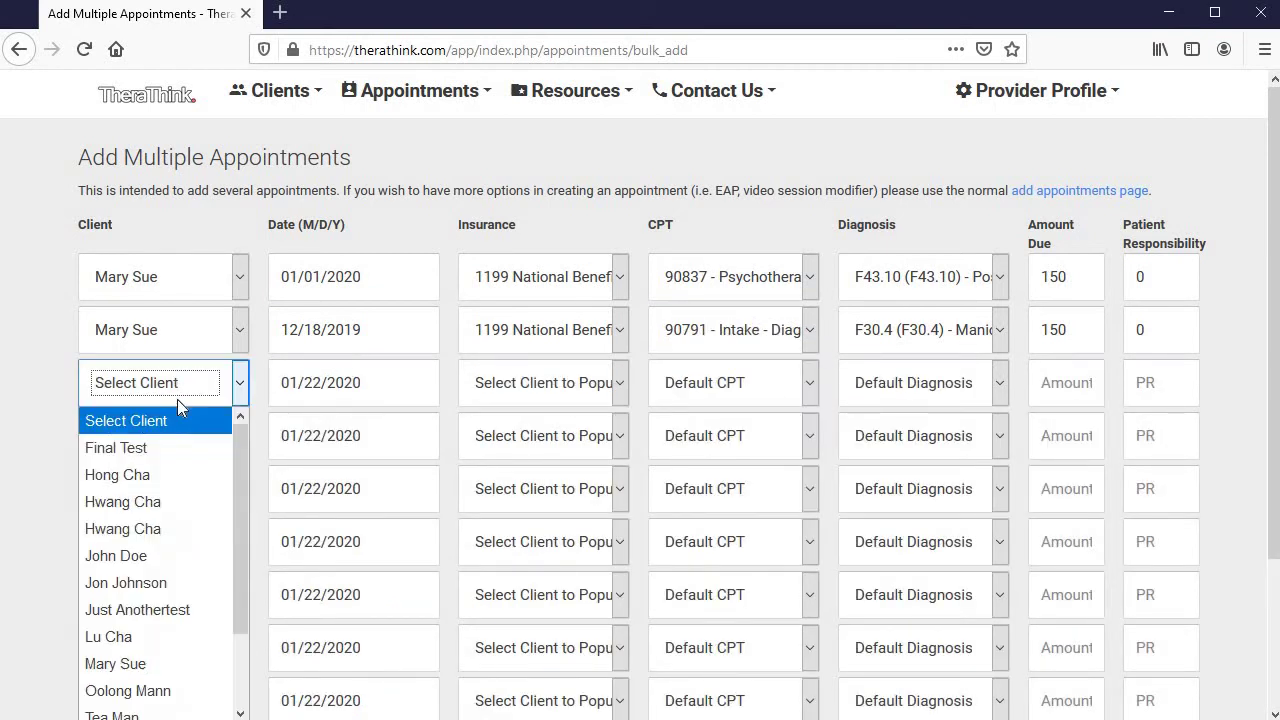
click(160, 662)
click(400, 385)
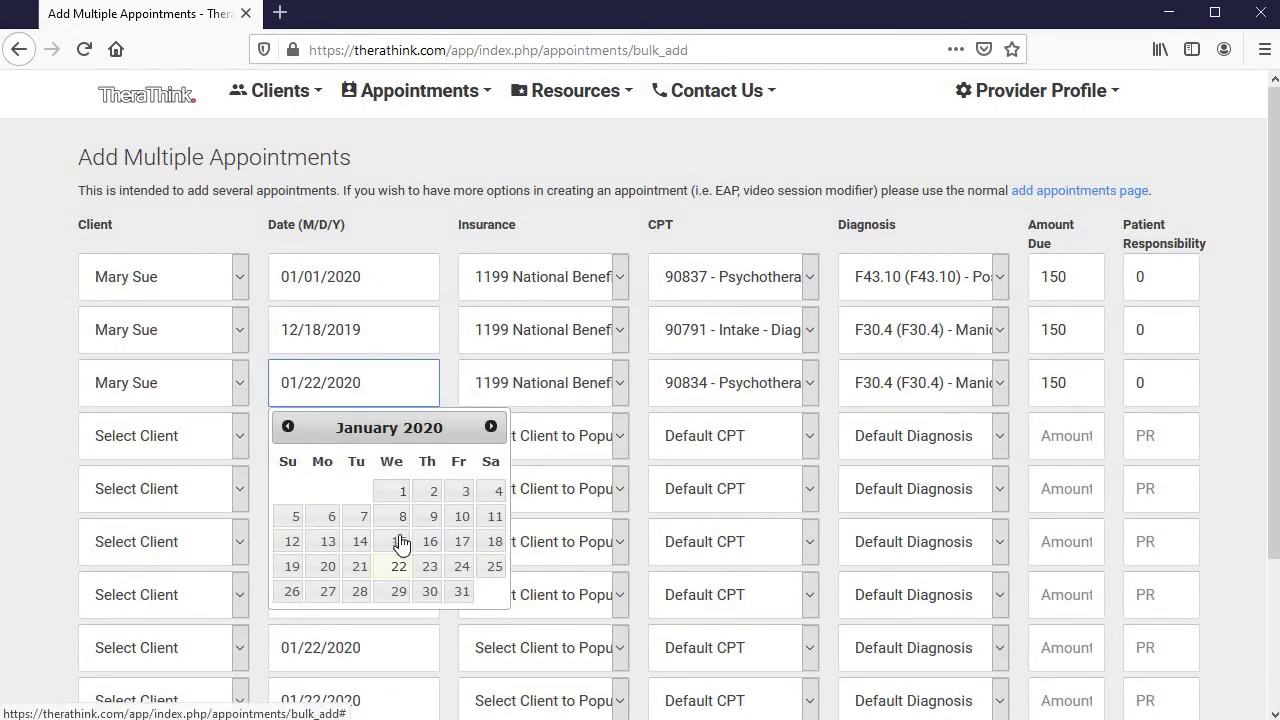
click(392, 540)
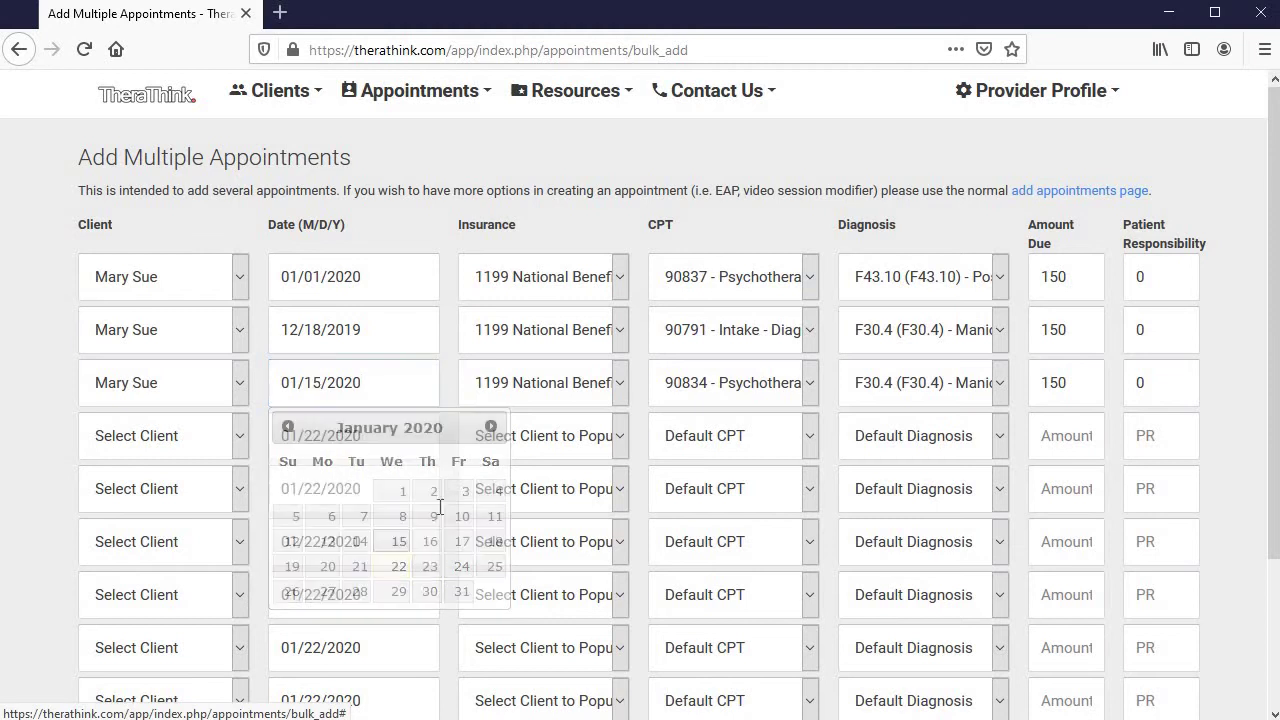
click(912, 390)
click(810, 446)
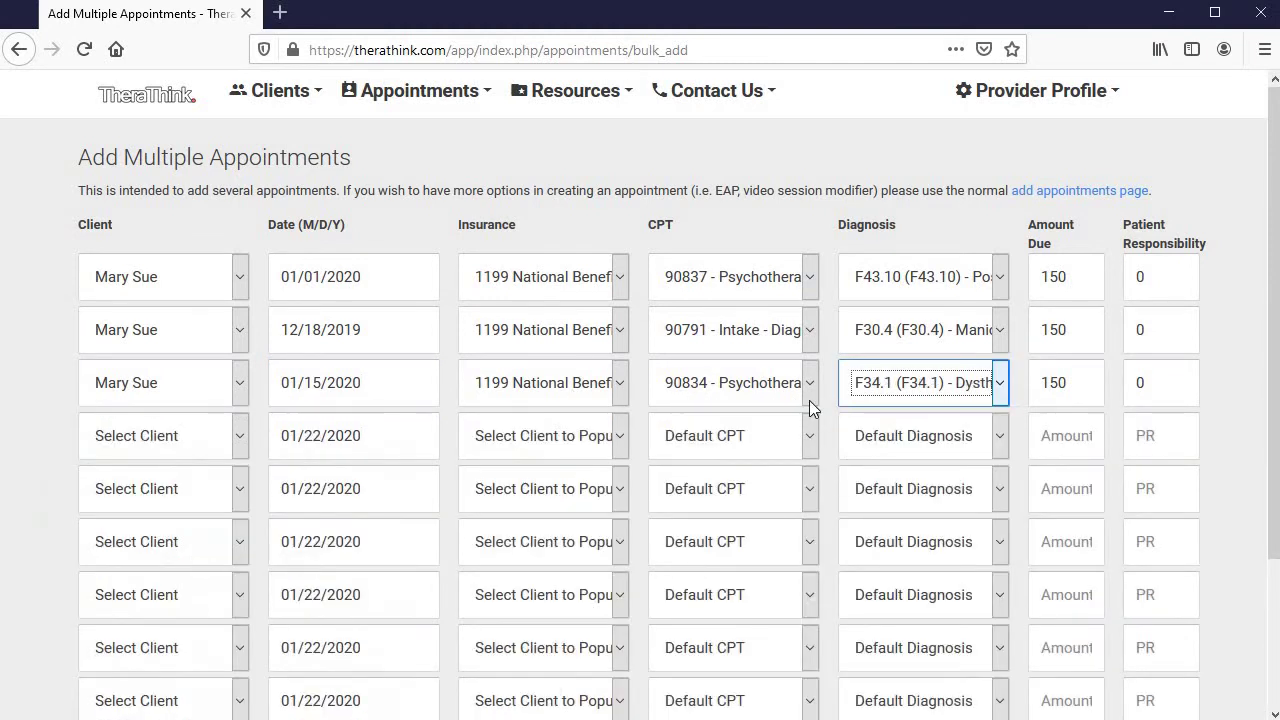
click(809, 400)
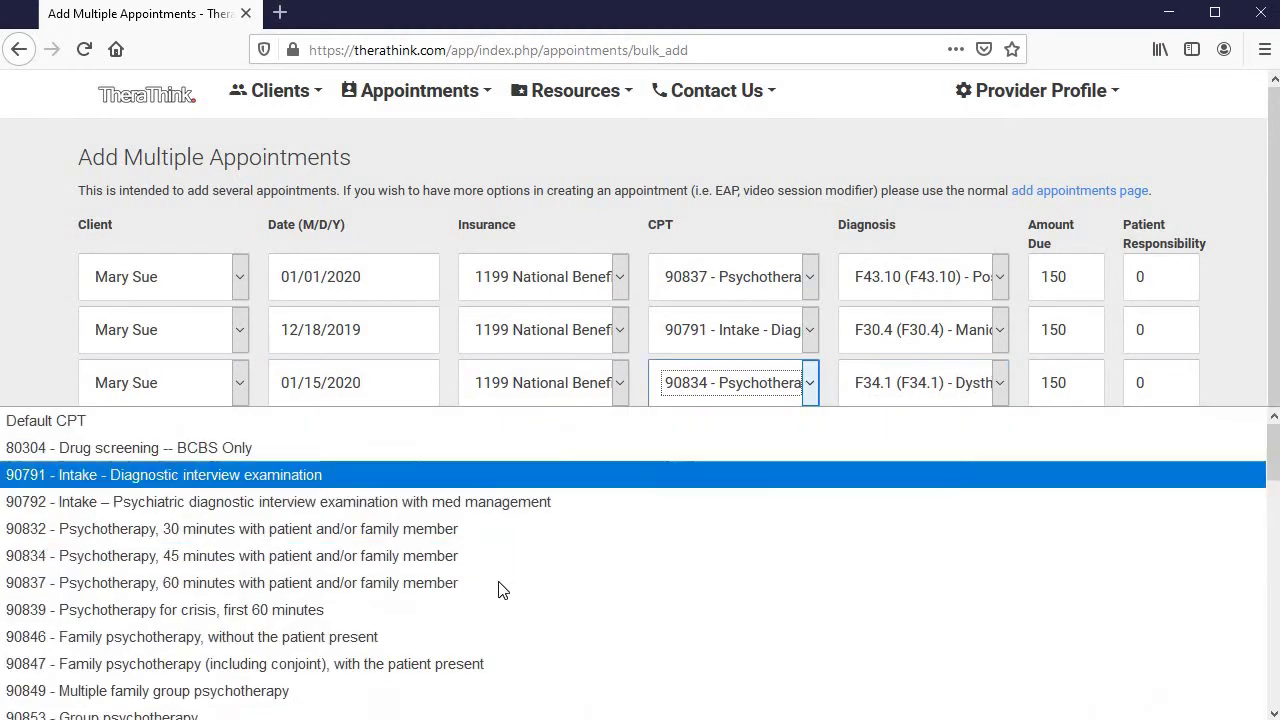
click(435, 610)
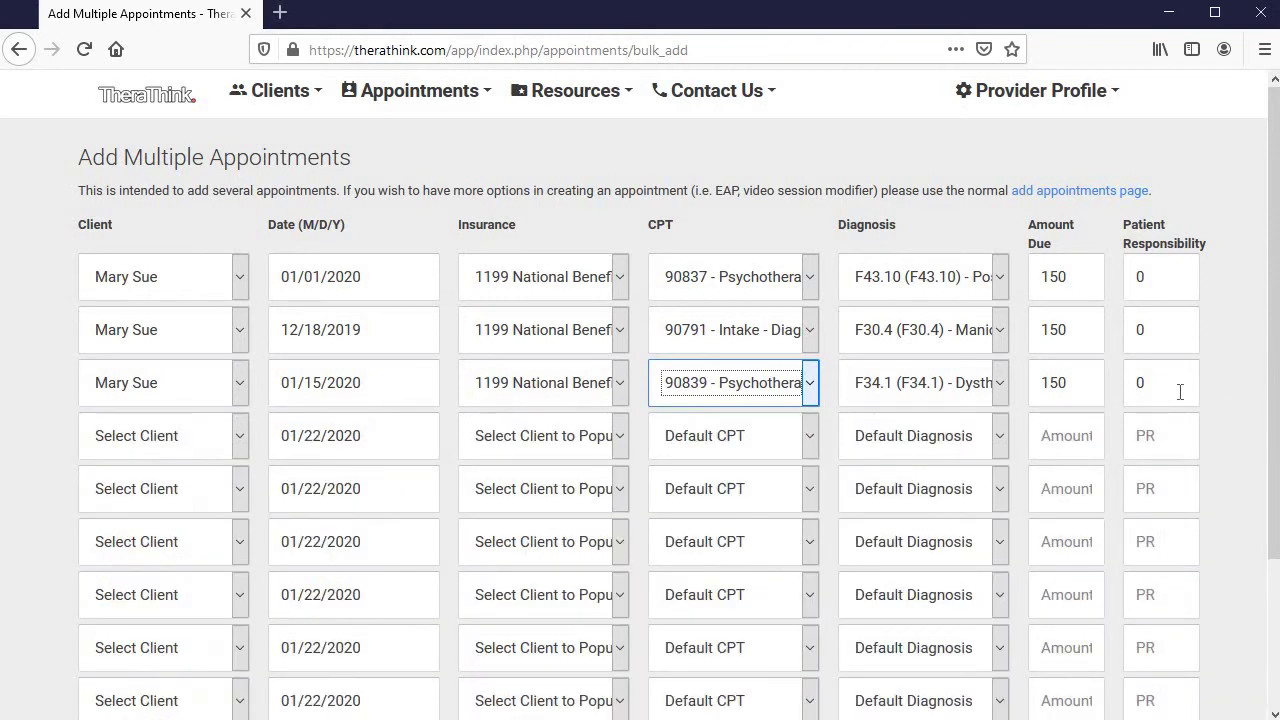
key(Tab)
key(Tab)
key(Tab)
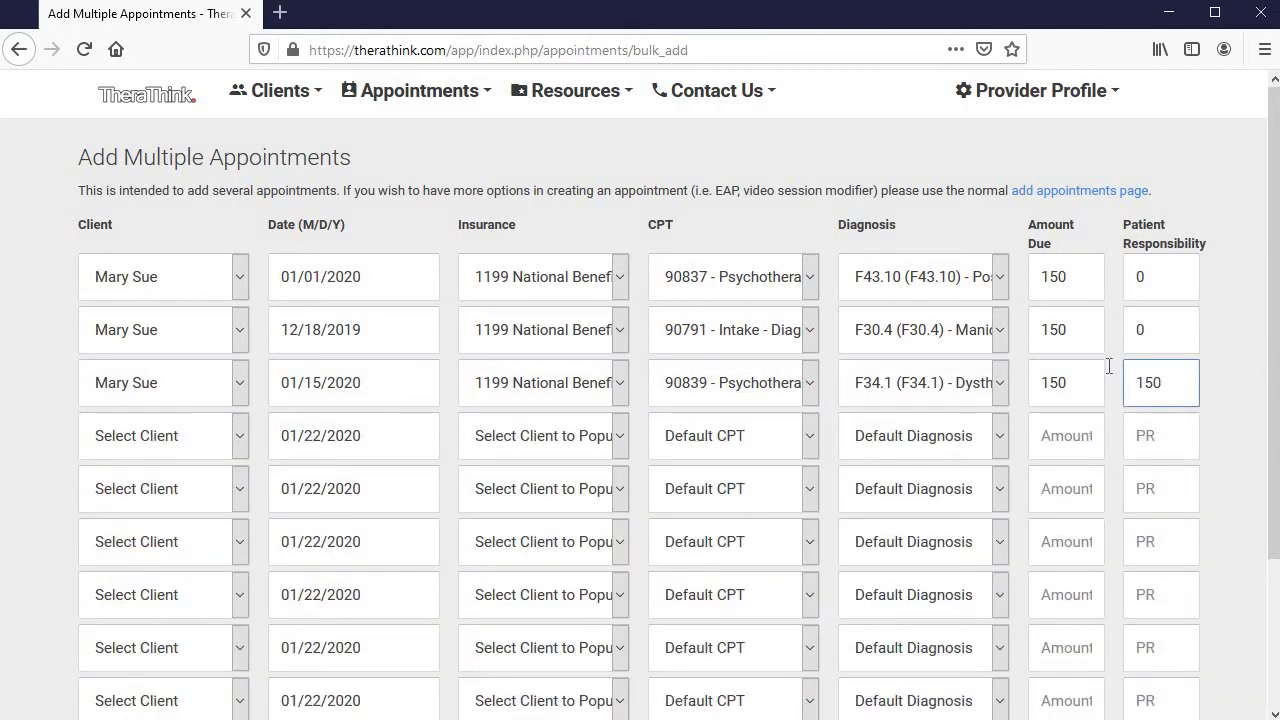
scroll(640, 395, down, 3)
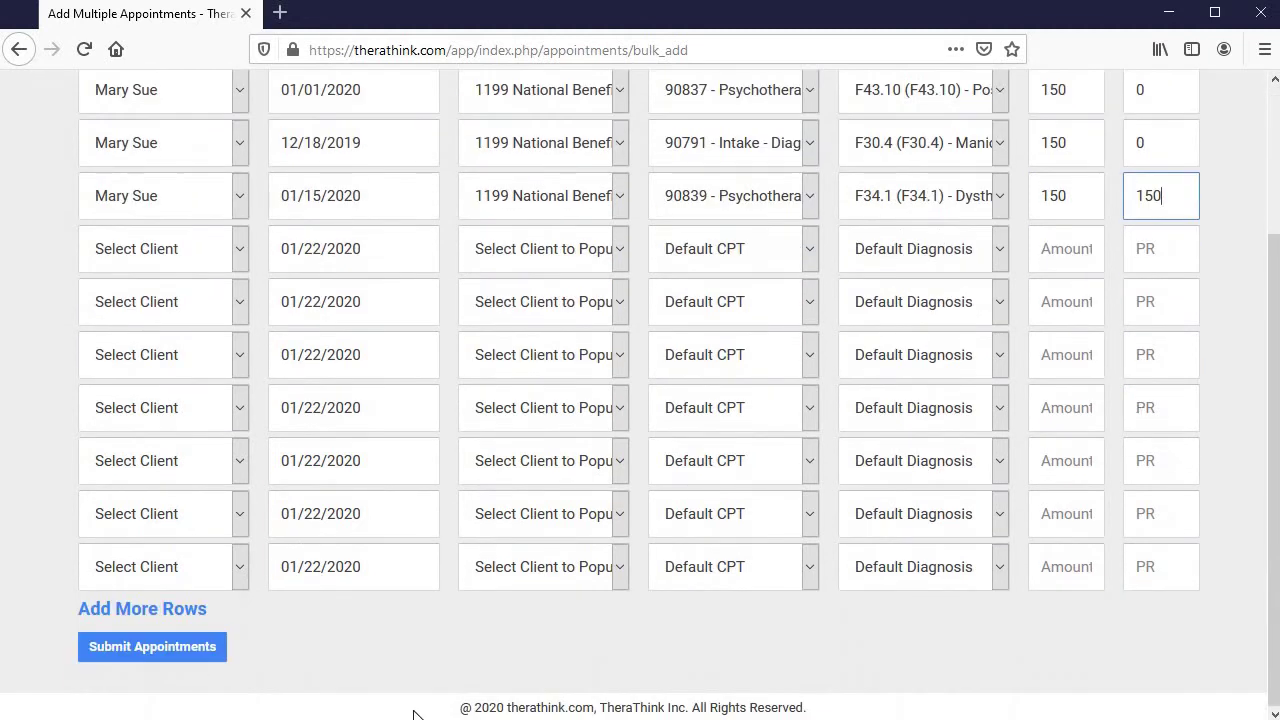
Submit the three appointments and get the 'Appointments have been added' confirmation
click(161, 658)
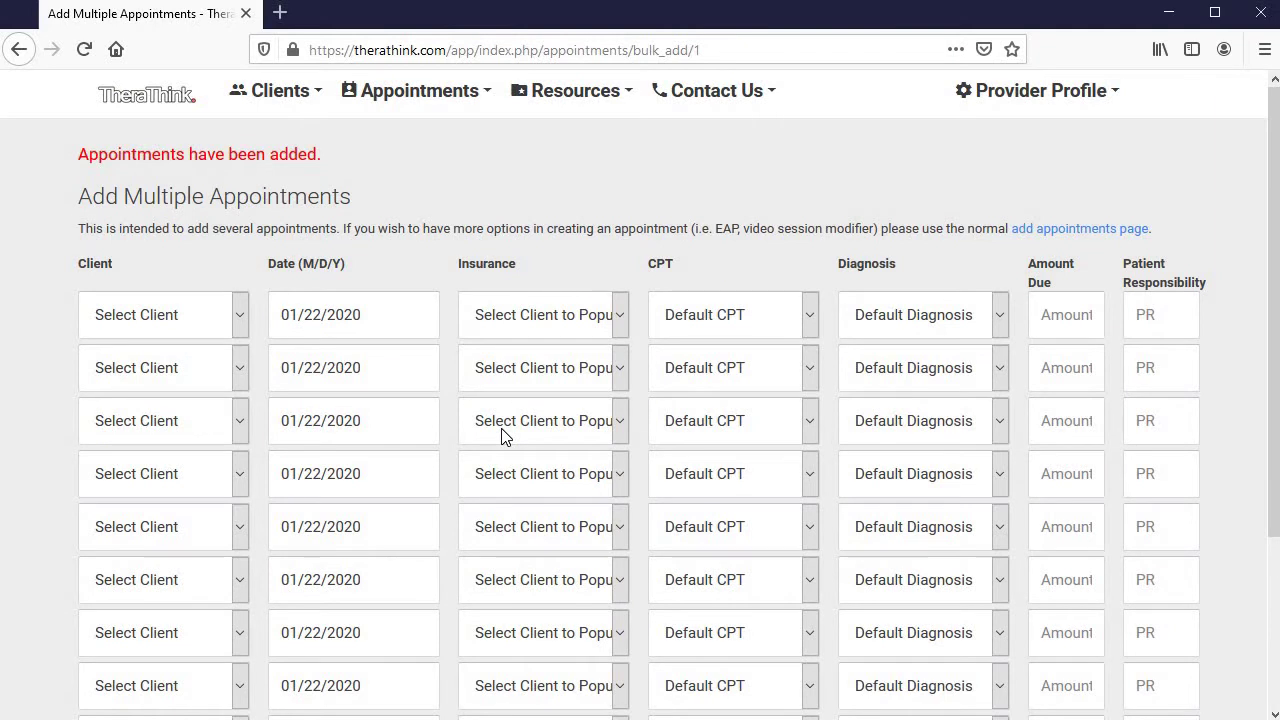
scroll(515, 437, down, 5)
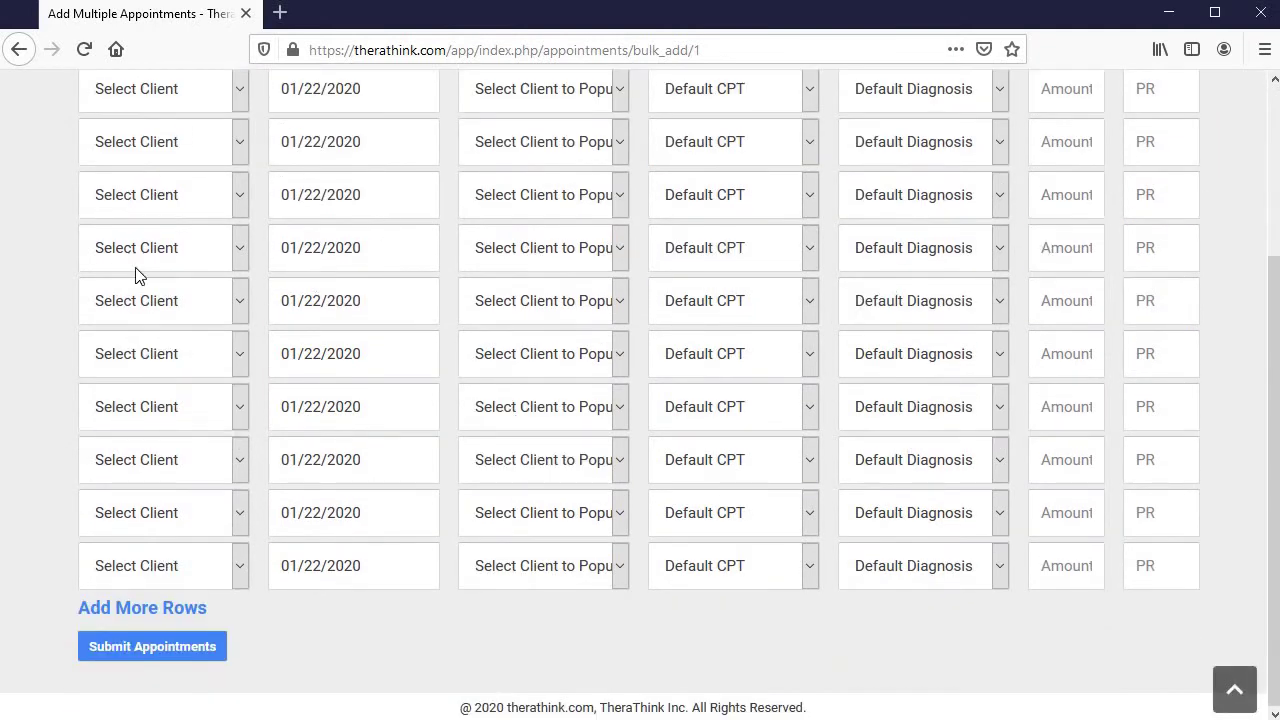
scroll(140, 400, up, 5)
scroll(145, 553, down, 3)
Add two more batches of blank rows to the empty appointment form
click(165, 609)
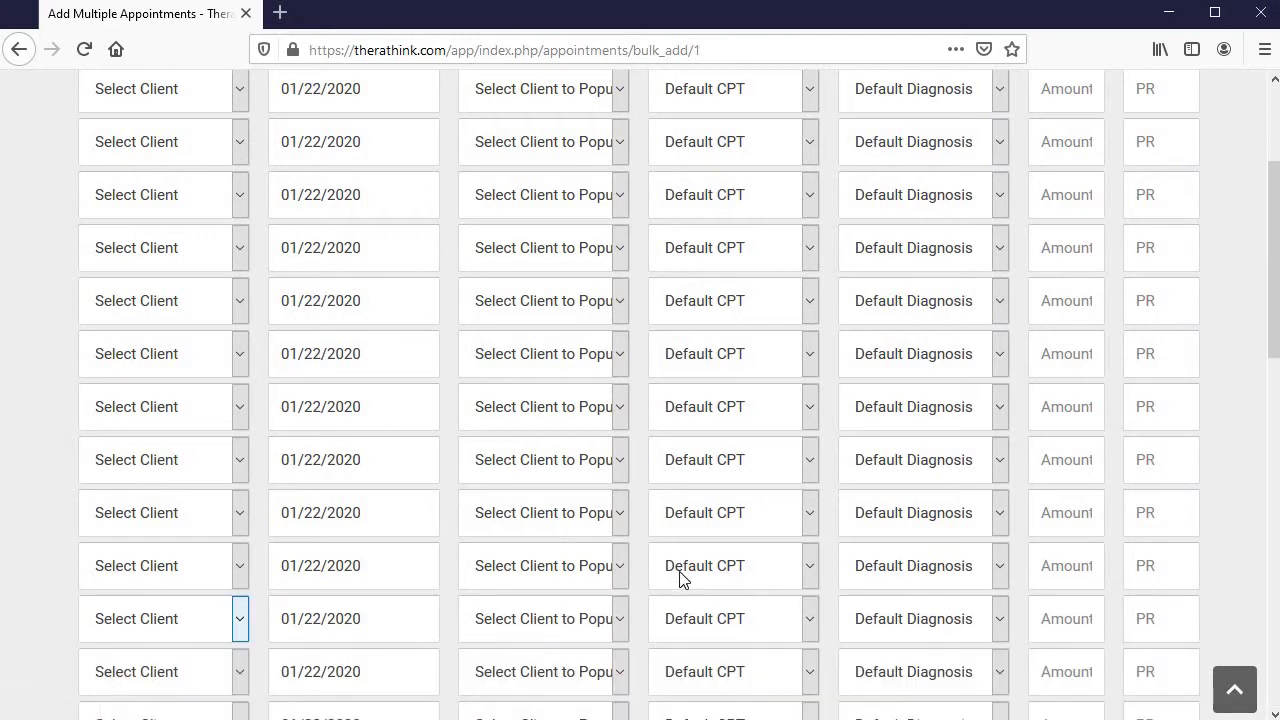
scroll(680, 580, down, 3)
scroll(680, 580, down, 3)
scroll(114, 594, up, 1)
scroll(171, 697, down, 1)
scroll(200, 627, down, 1)
click(194, 608)
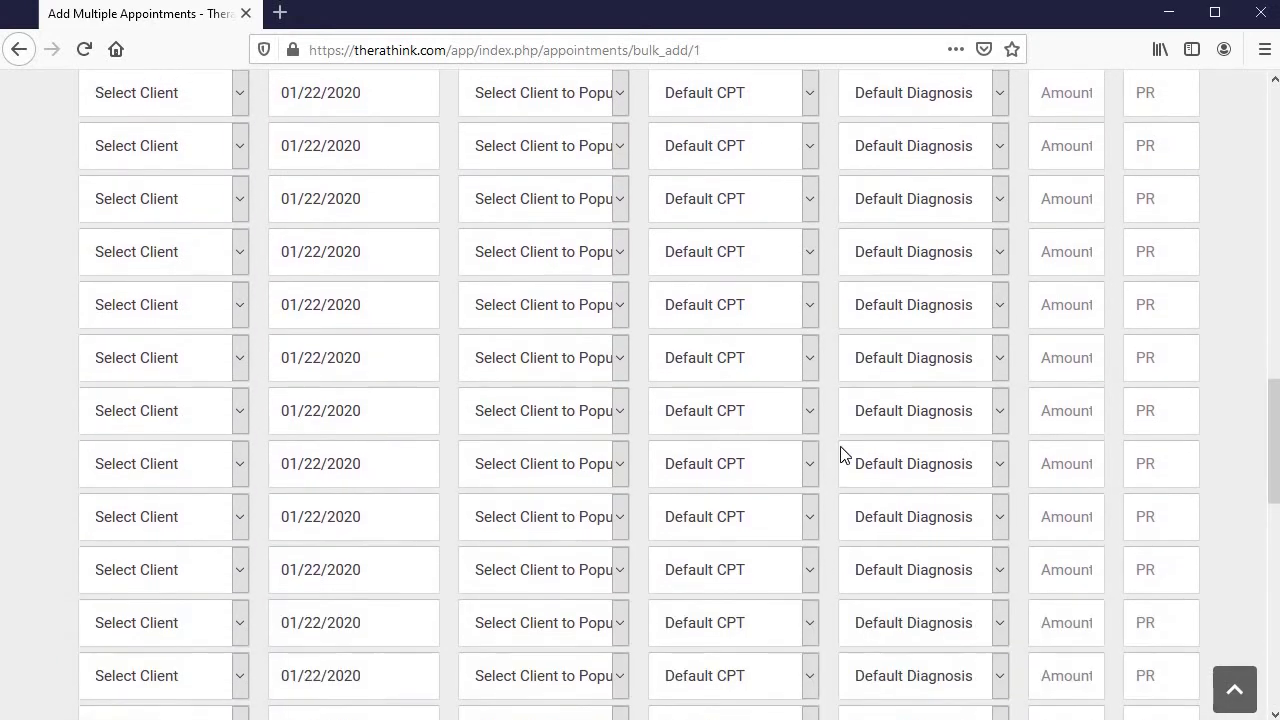
scroll(843, 452, down, 3)
scroll(843, 452, down, 1)
scroll(891, 457, up, 15)
scroll(223, 309, down, 5)
scroll(223, 355, down, 5)
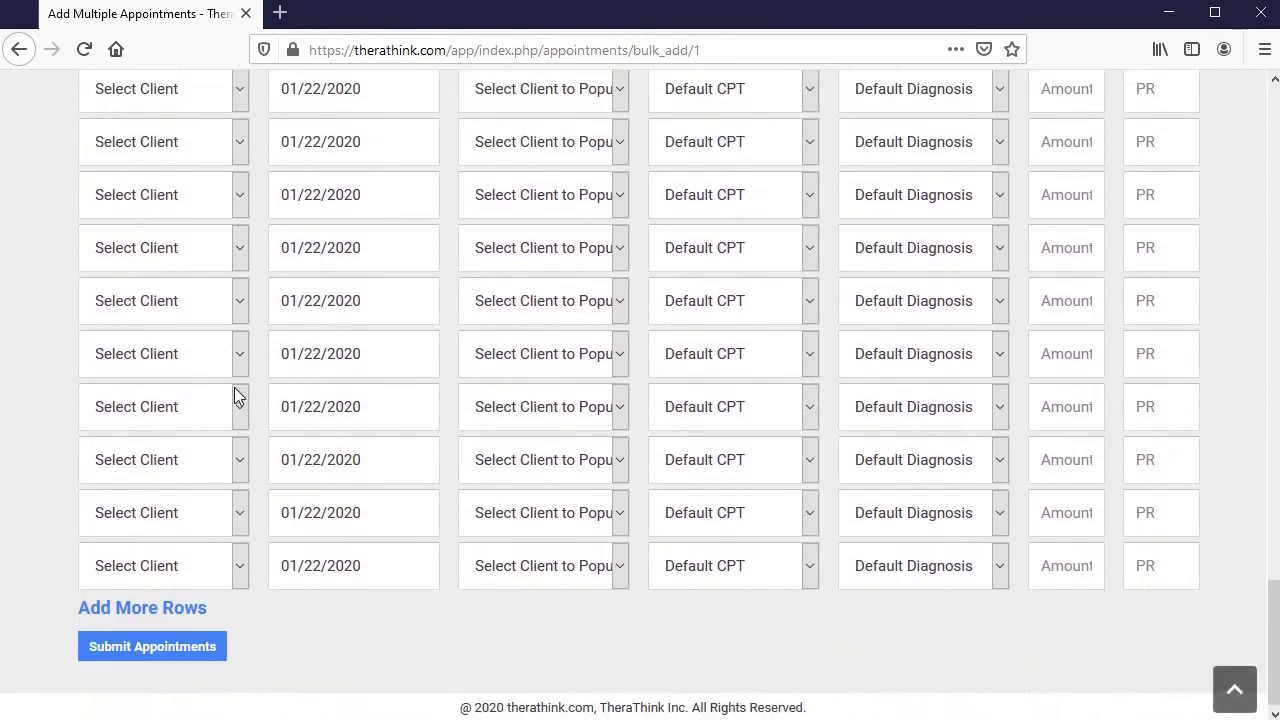
scroll(666, 517, up, 8)
scroll(664, 510, up, 2)
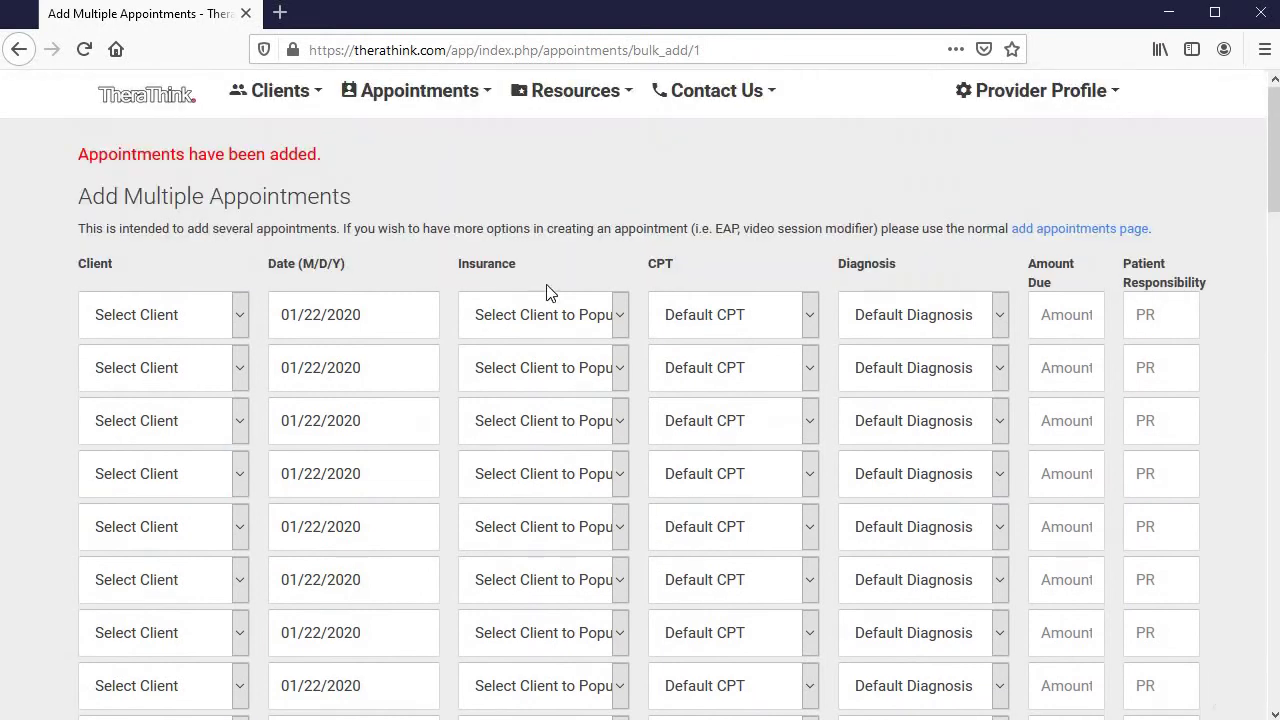
Open the new client's profile from the Clients Index and note her 3 appointments
click(276, 104)
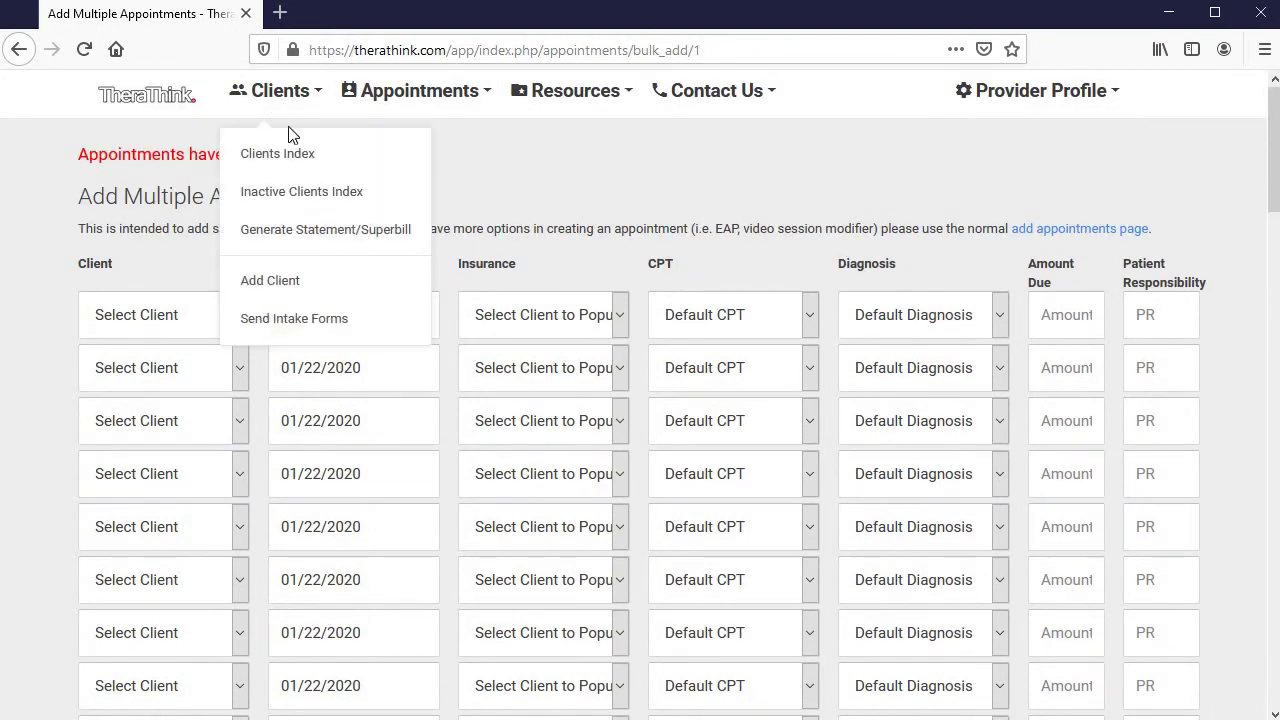
click(310, 158)
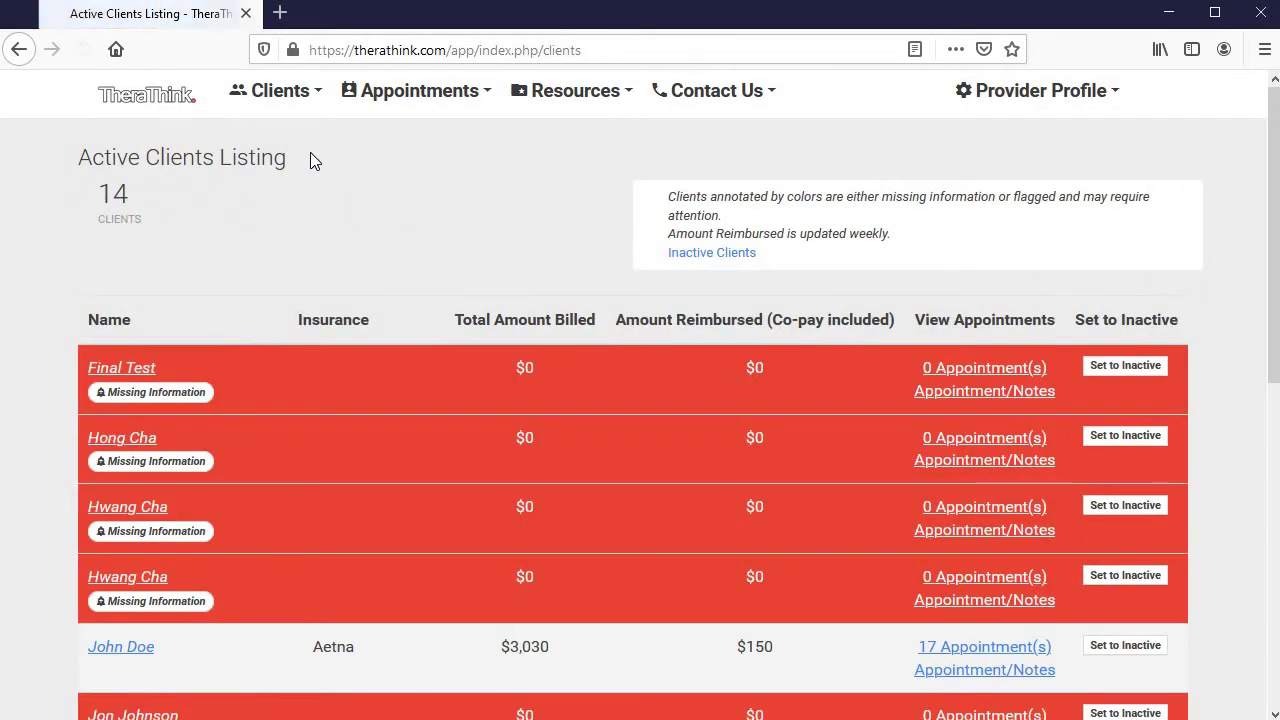
scroll(430, 163, down, 3)
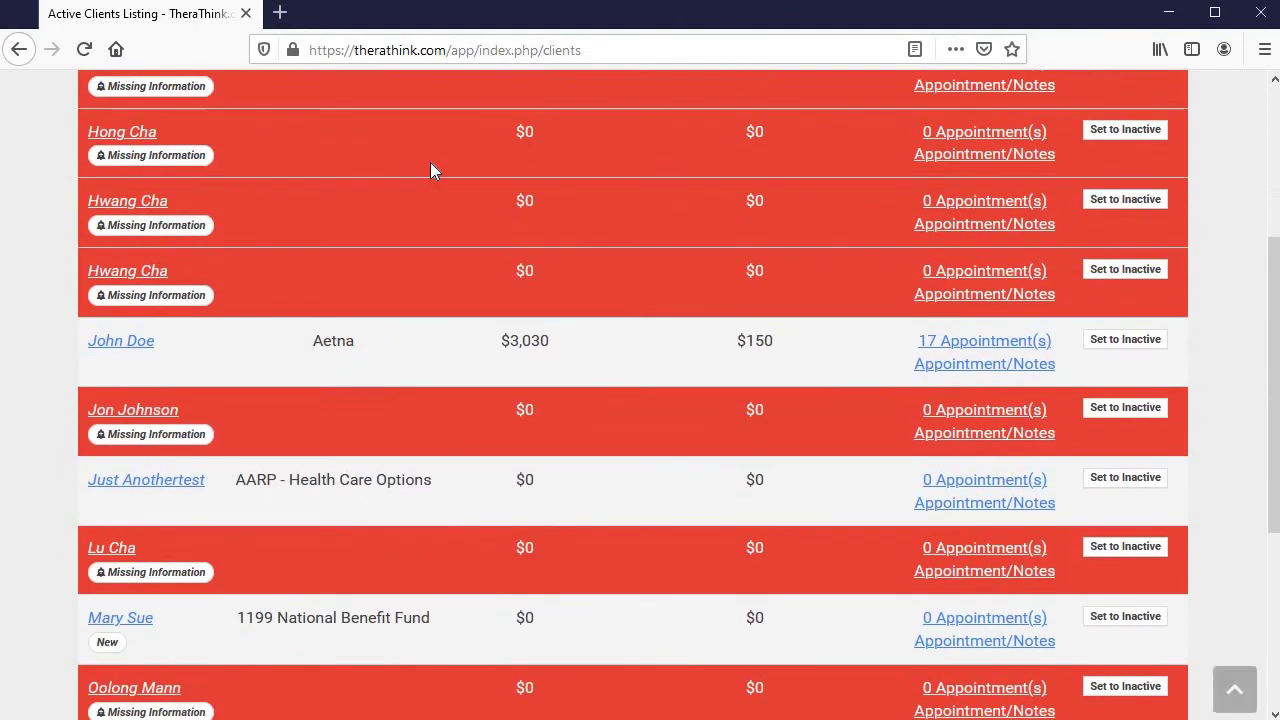
scroll(430, 163, down, 3)
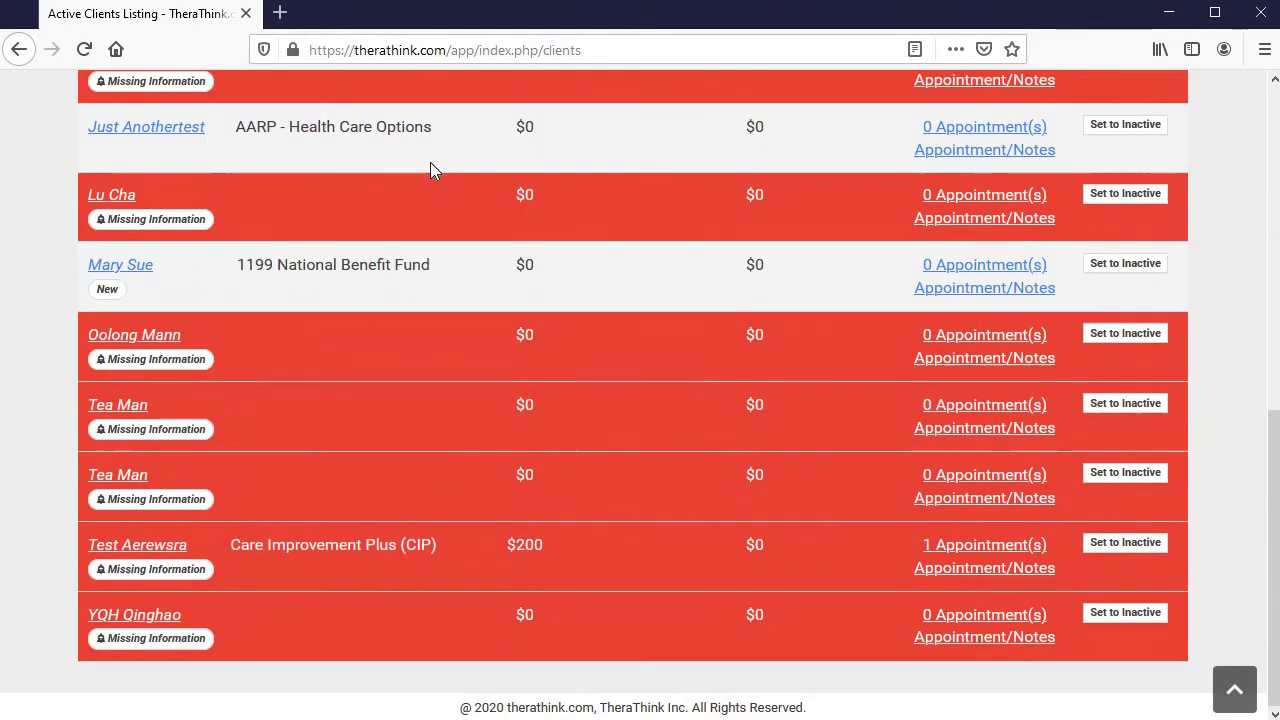
click(135, 268)
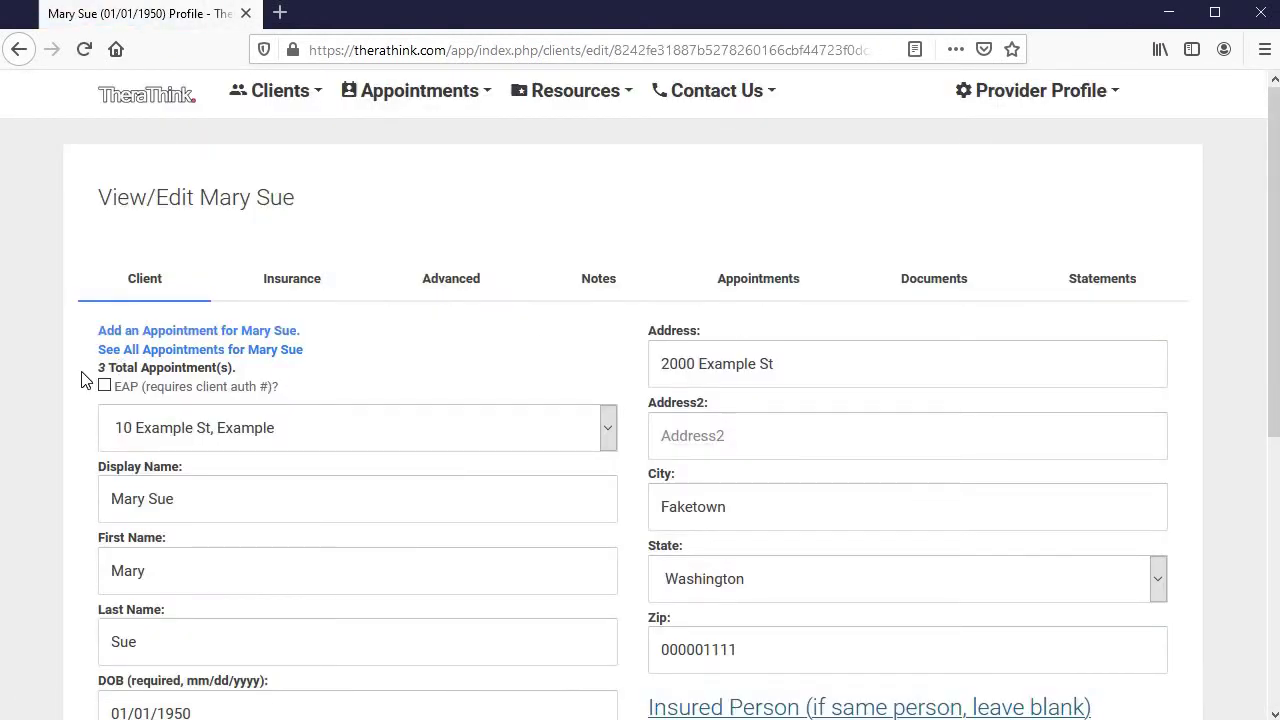
drag(98, 367, 235, 366)
scroll(652, 352, down, 4)
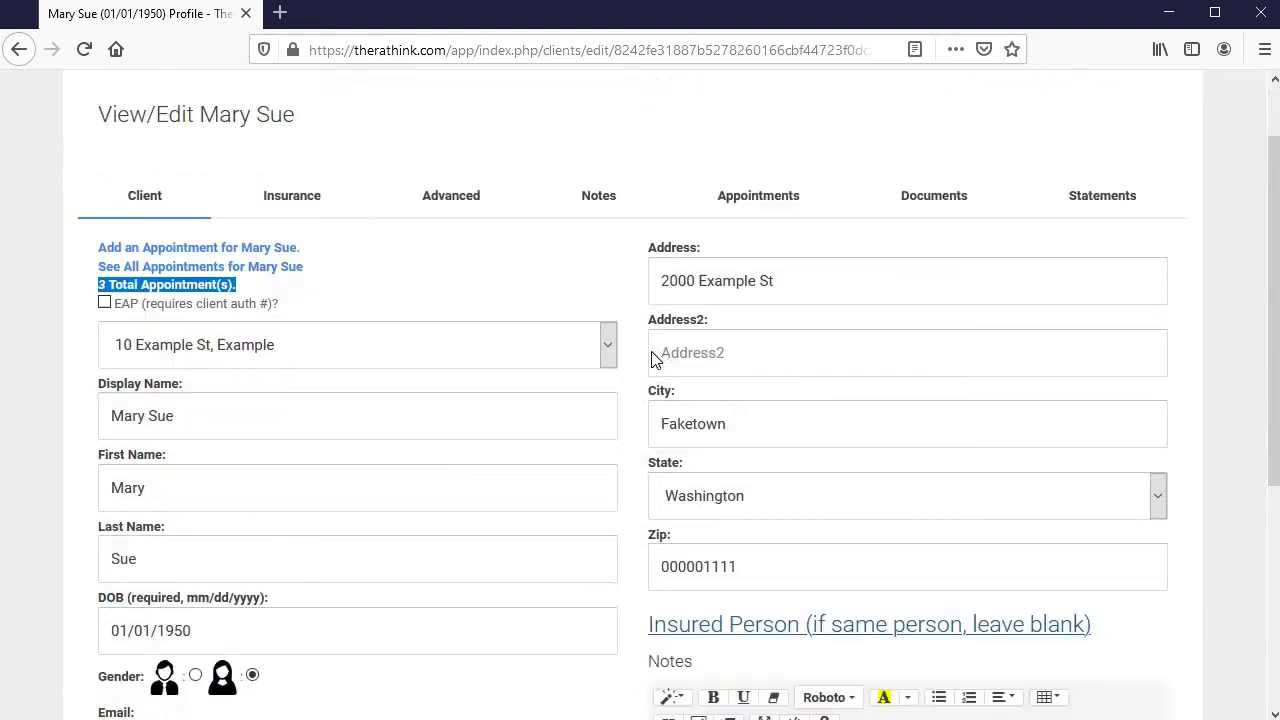
scroll(757, 290, up, 4)
Review the client's appointment list, then bring up her Statements form
click(772, 288)
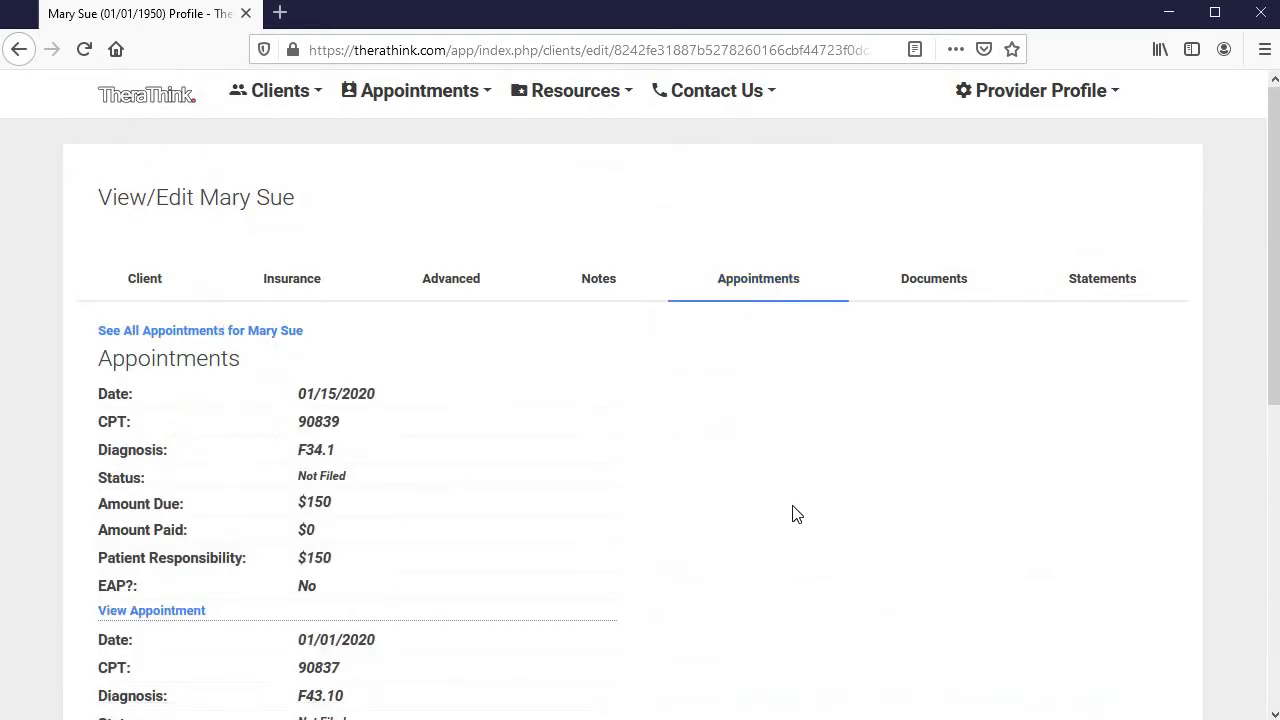
scroll(711, 251, down, 3)
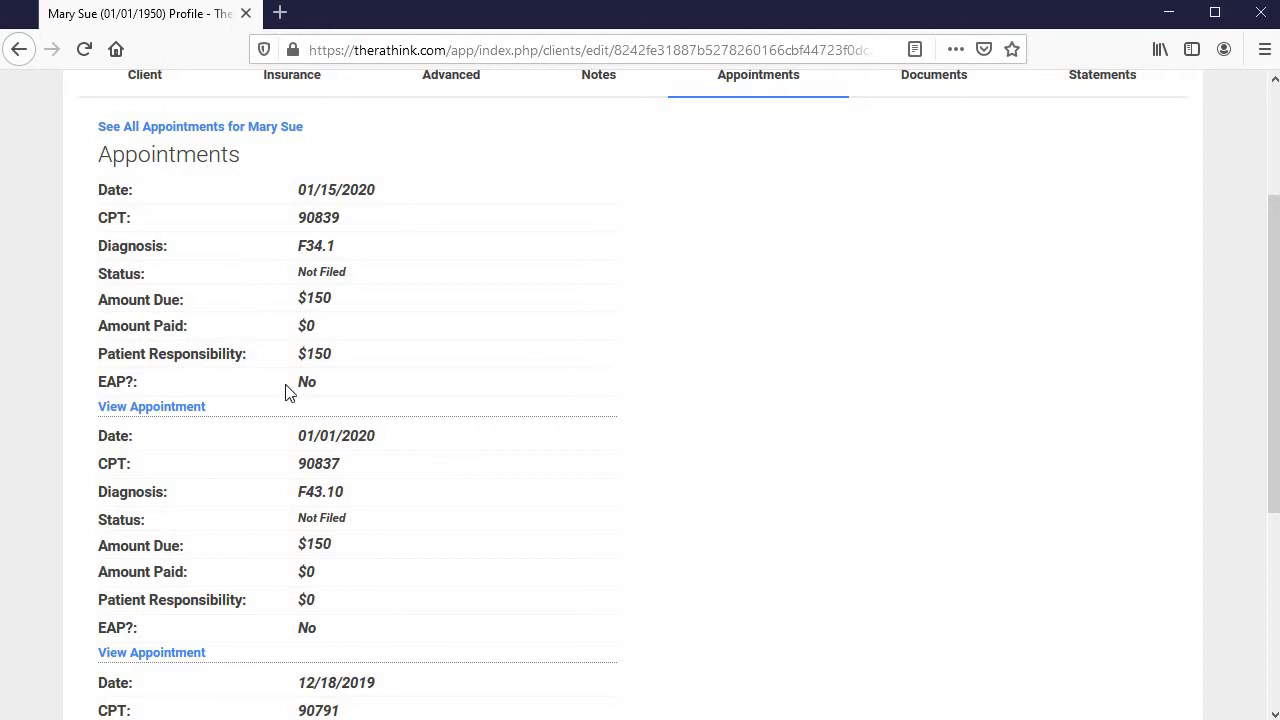
scroll(688, 440, down, 4)
scroll(689, 503, up, 6)
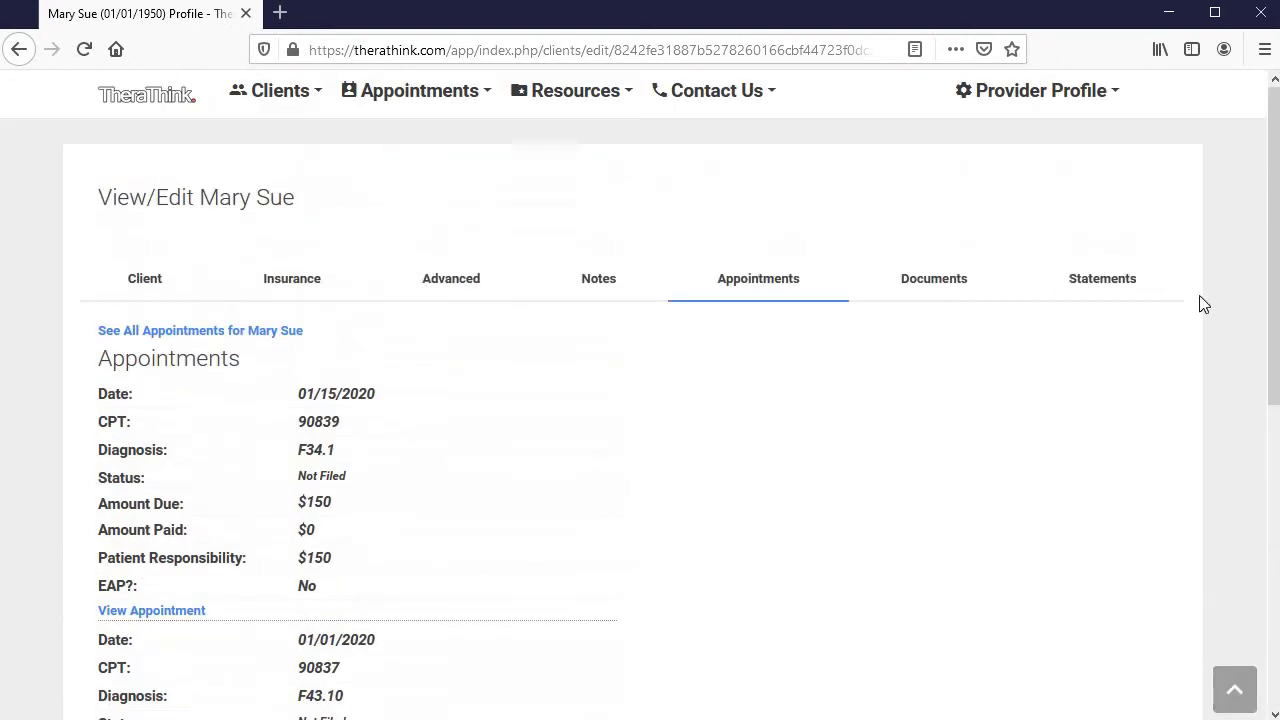
click(1126, 300)
Set the statement range from 11/01/2019 to 01/22/2020
scroll(975, 450, down, 2)
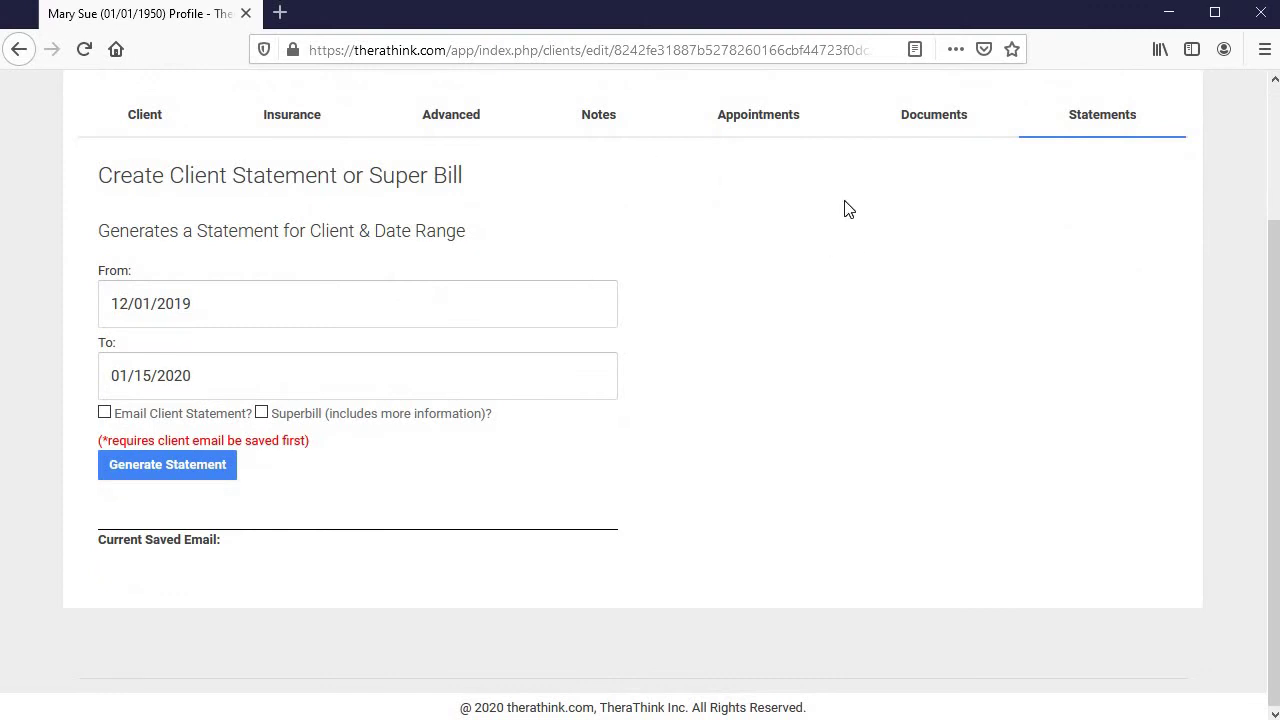
click(441, 287)
click(117, 348)
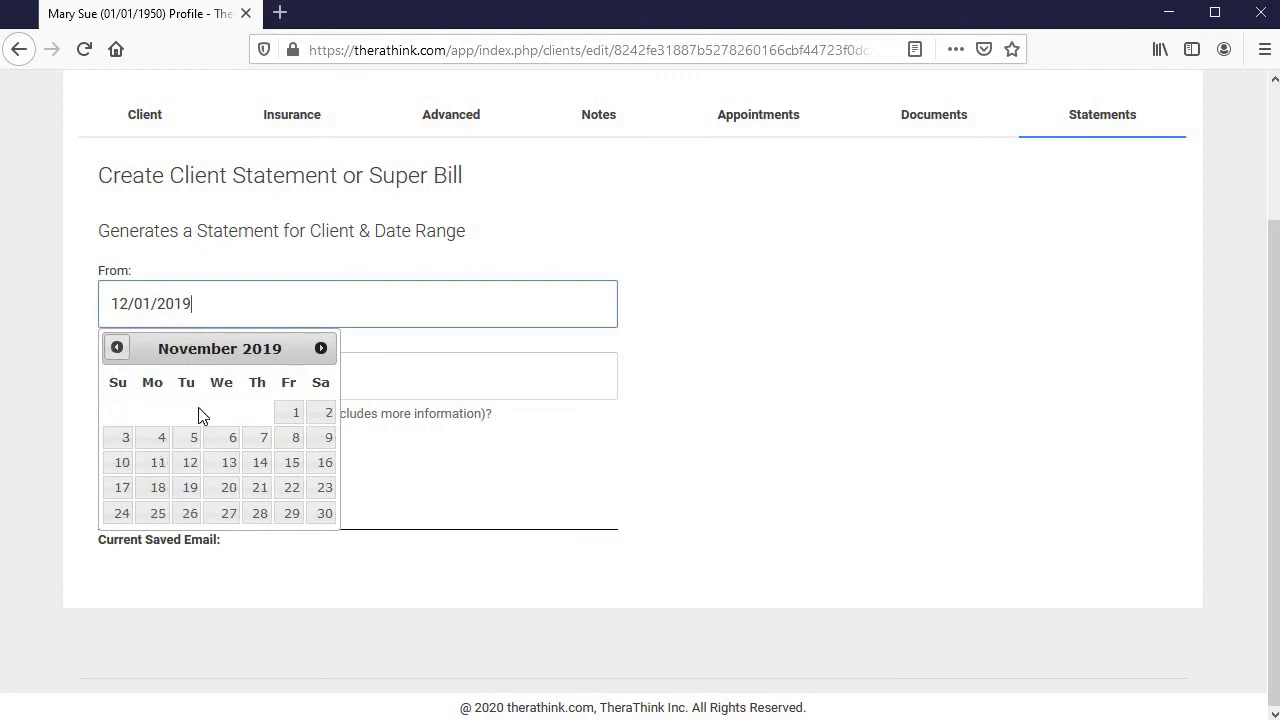
click(292, 414)
click(329, 375)
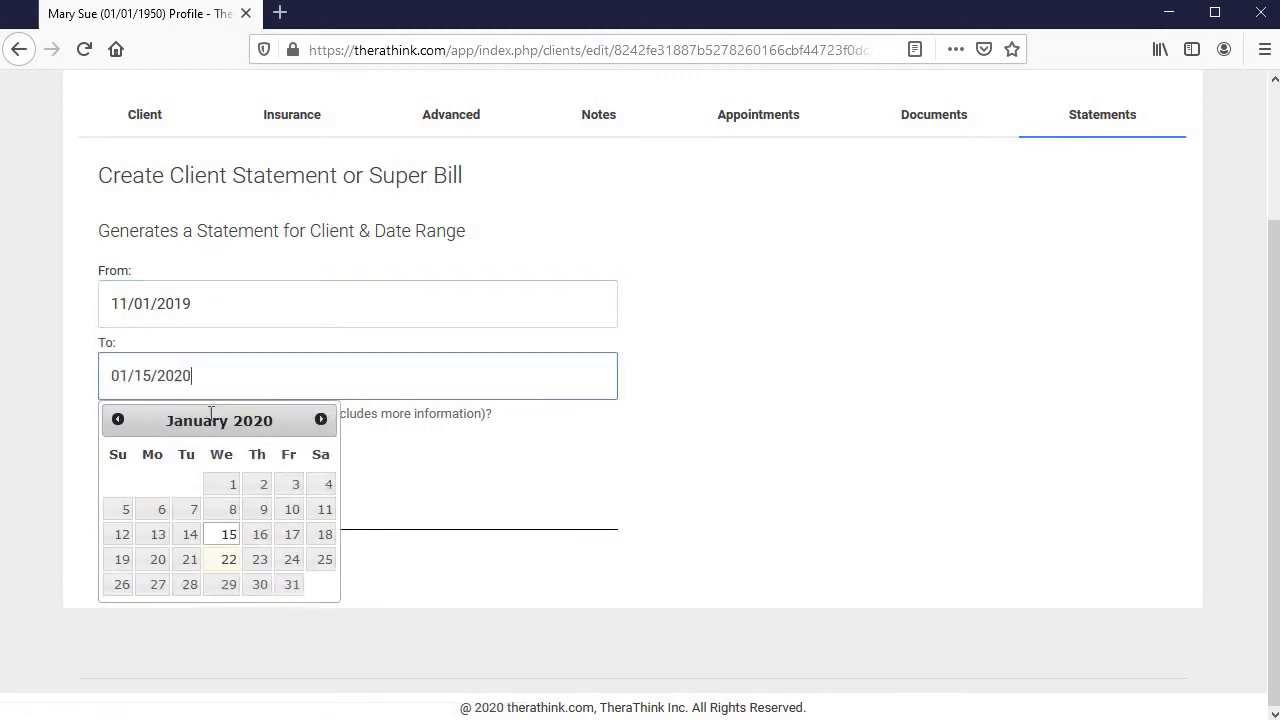
click(228, 560)
Toggle Email Client Statement on and back off, leaving emailing disabled
click(197, 419)
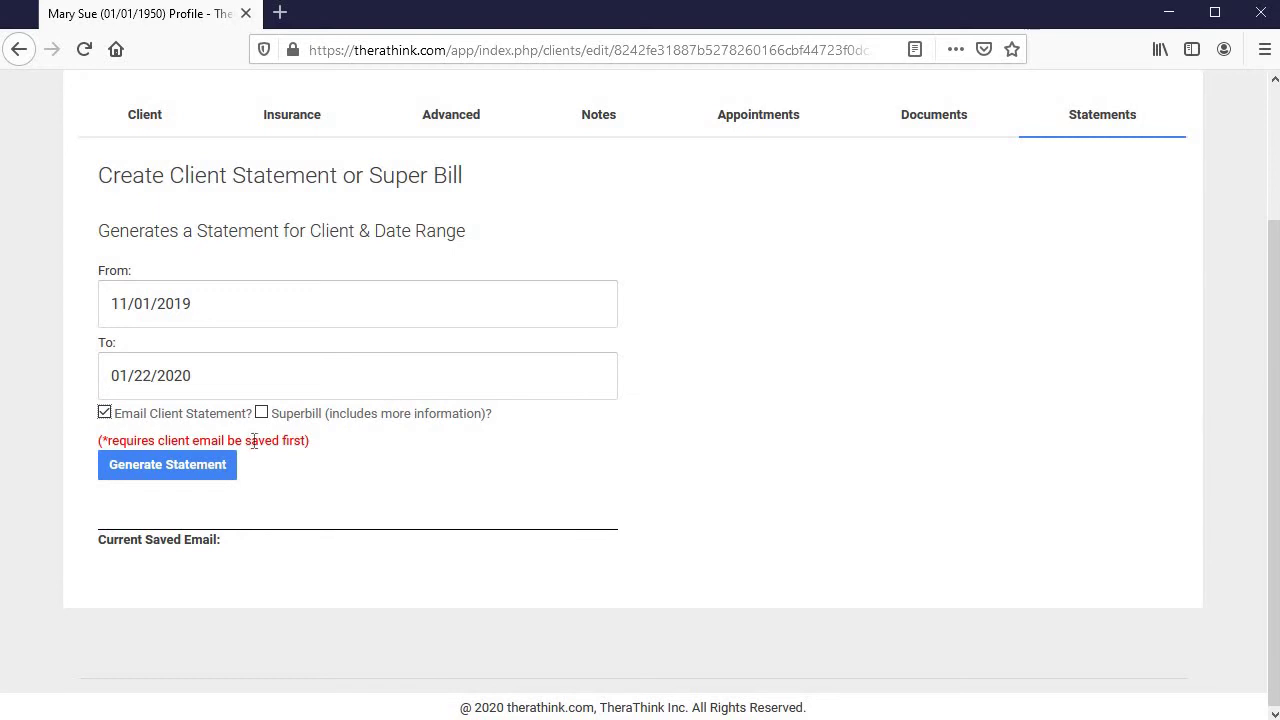
click(190, 420)
scroll(743, 437, up, 3)
scroll(643, 483, down, 3)
drag(110, 553, 334, 560)
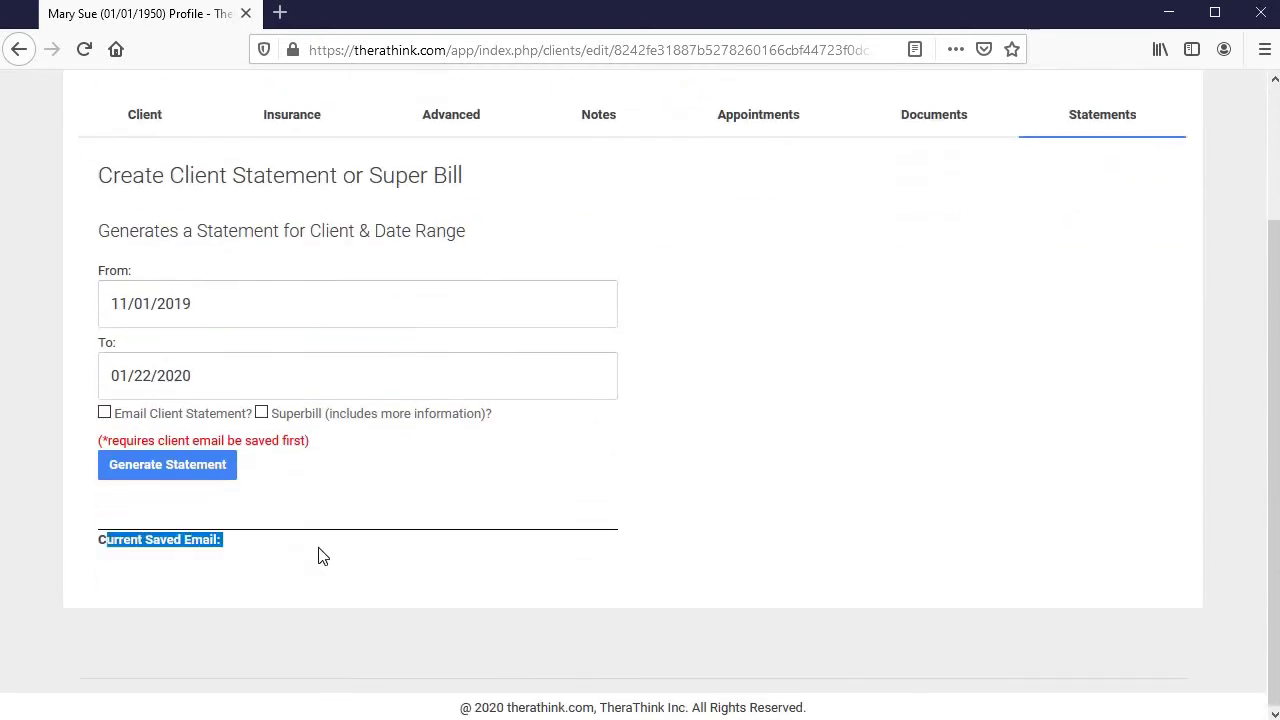
Open the client's details tab and click into the empty Email field
click(175, 130)
scroll(358, 443, down, 2)
scroll(358, 443, down, 2)
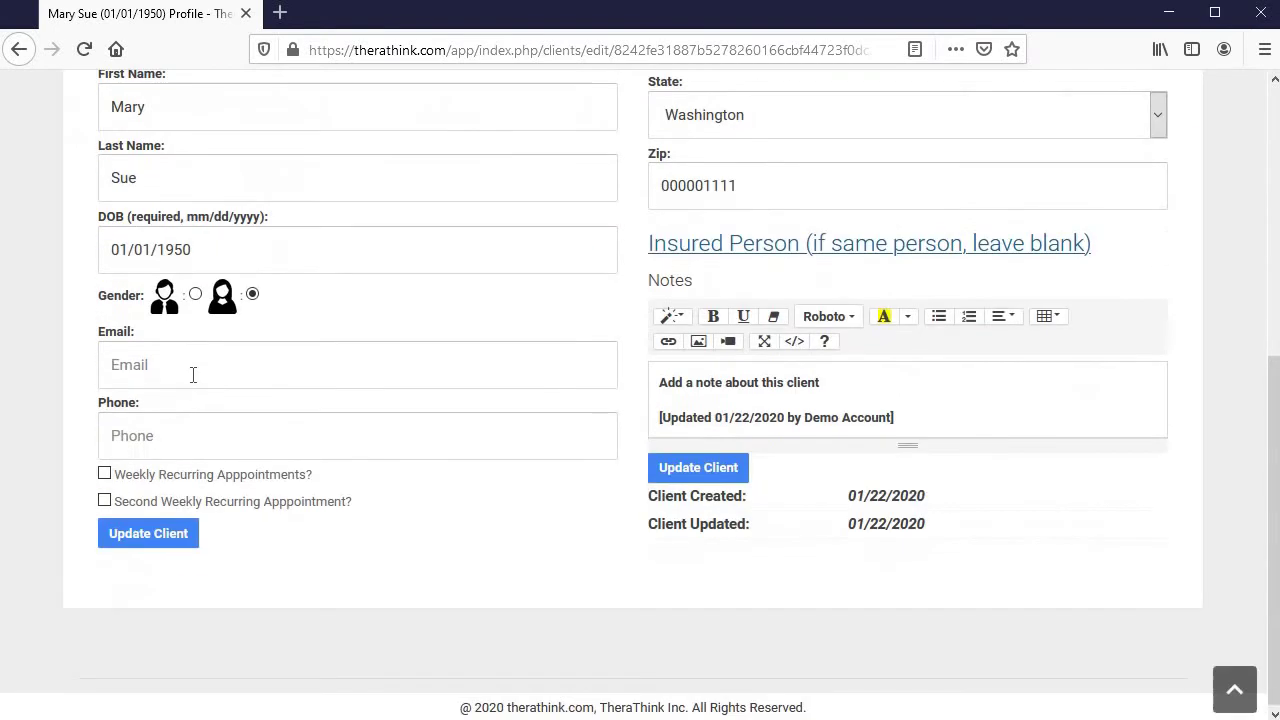
click(196, 376)
scroll(1095, 532, up, 5)
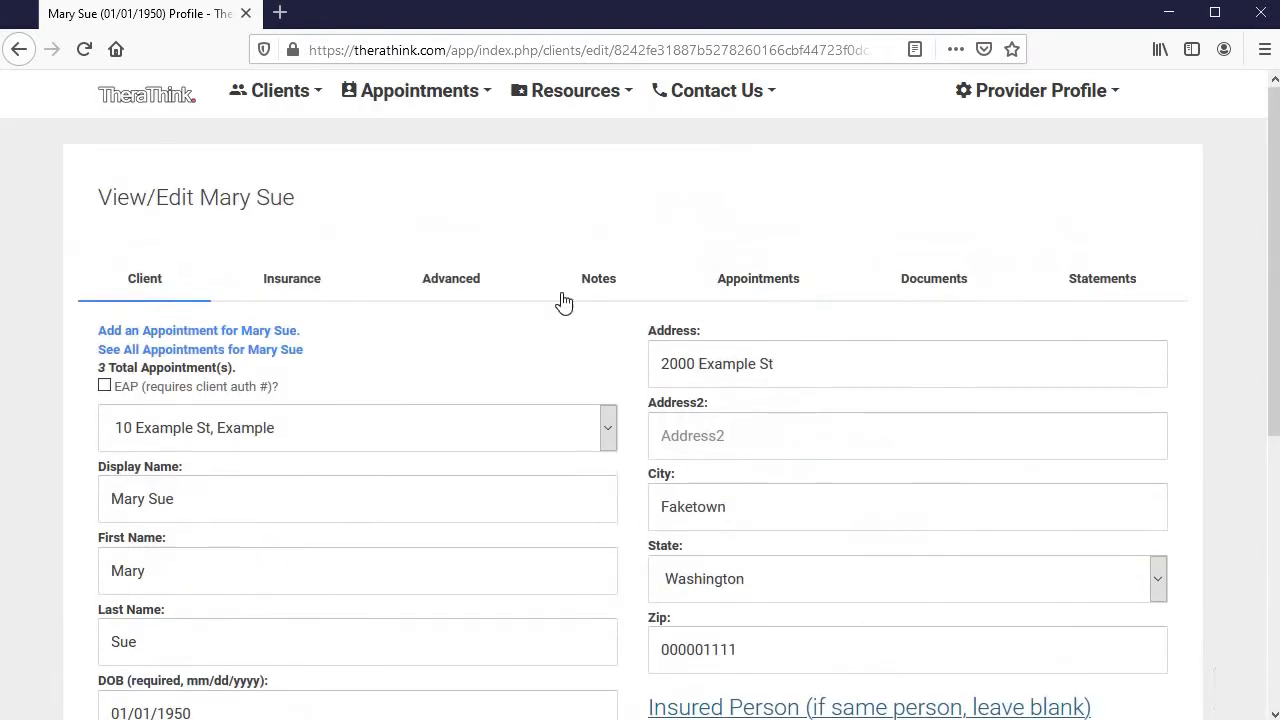
Show all appointments: 3 appointments, $450.00 billed, $150.00 reimbursed, $150.00 patient responsibility
click(280, 352)
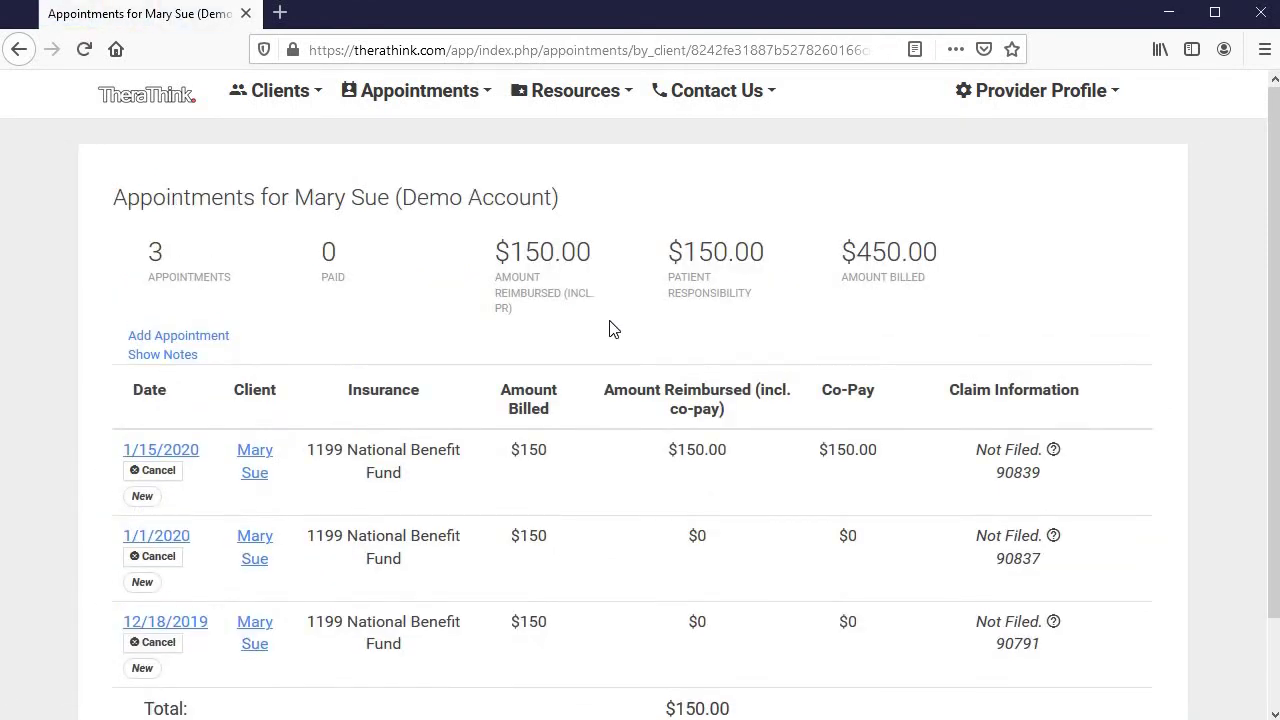
scroll(1131, 329, down, 2)
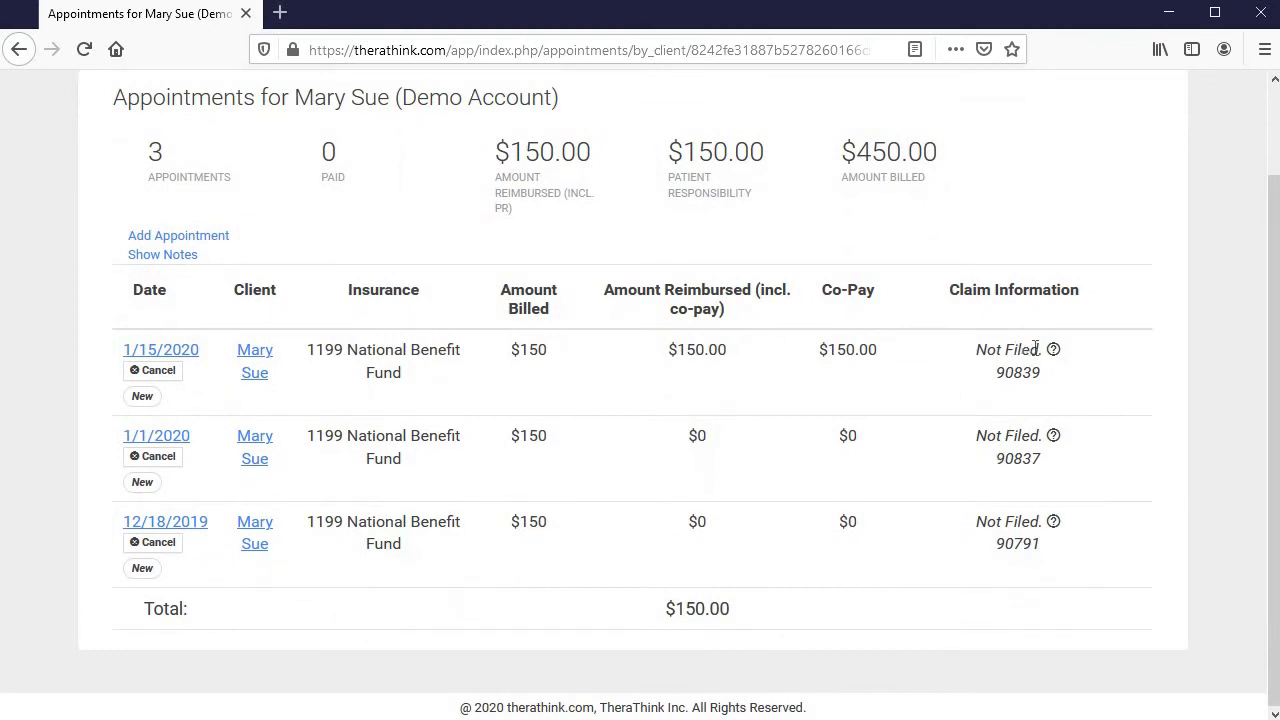
mouse_move(1056, 354)
double_click(841, 345)
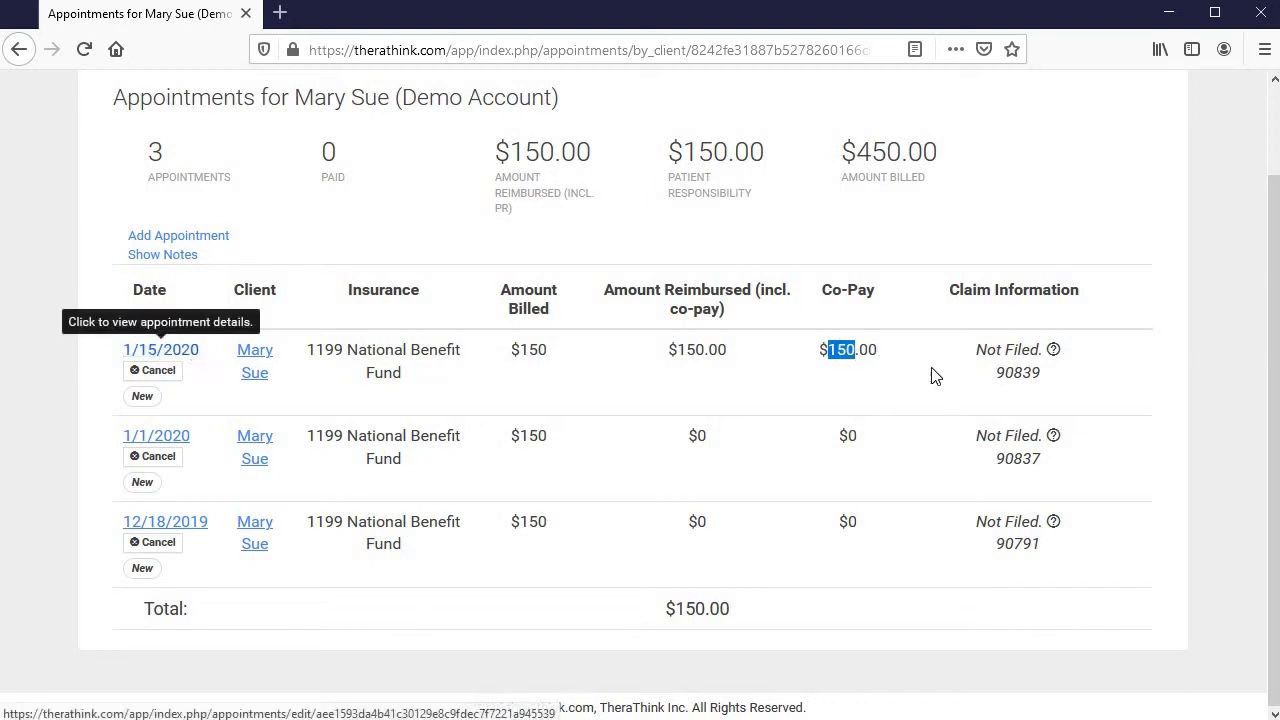
scroll(908, 500, up, 2)
scroll(795, 604, down, 2)
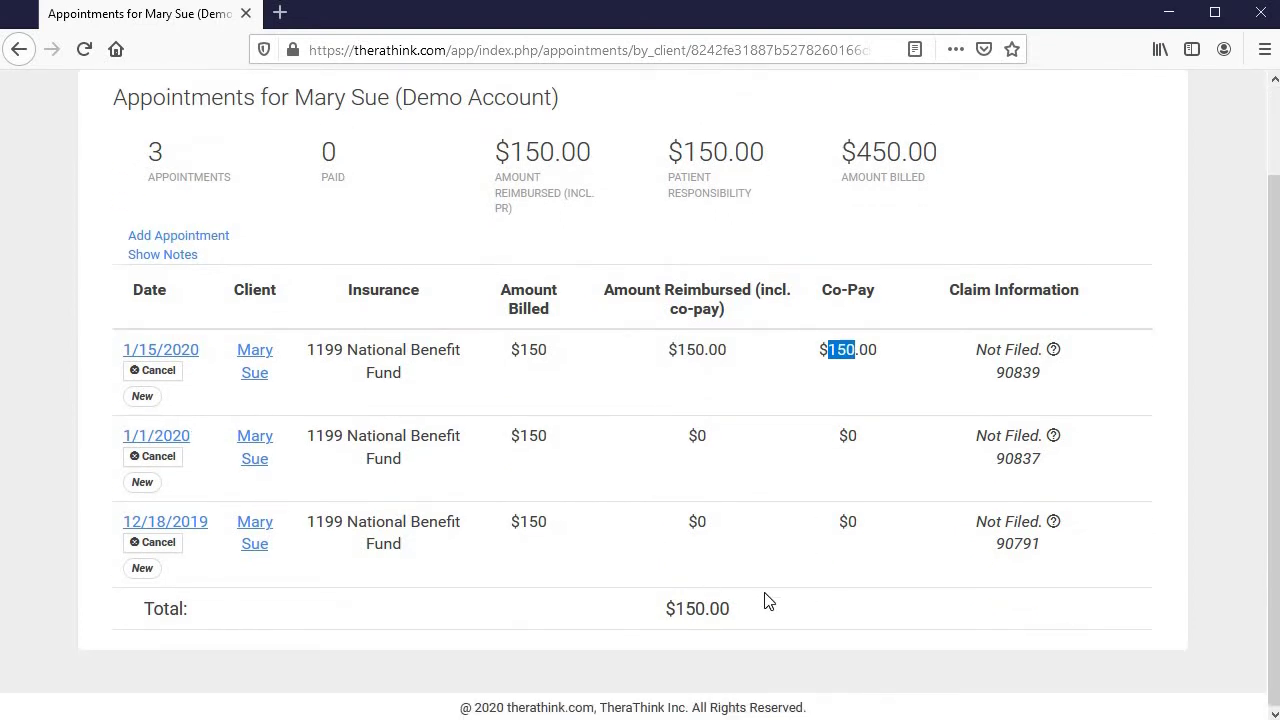
Open the 1/15/2020 appointment and add the 90840-1 crisis add-on code
click(172, 355)
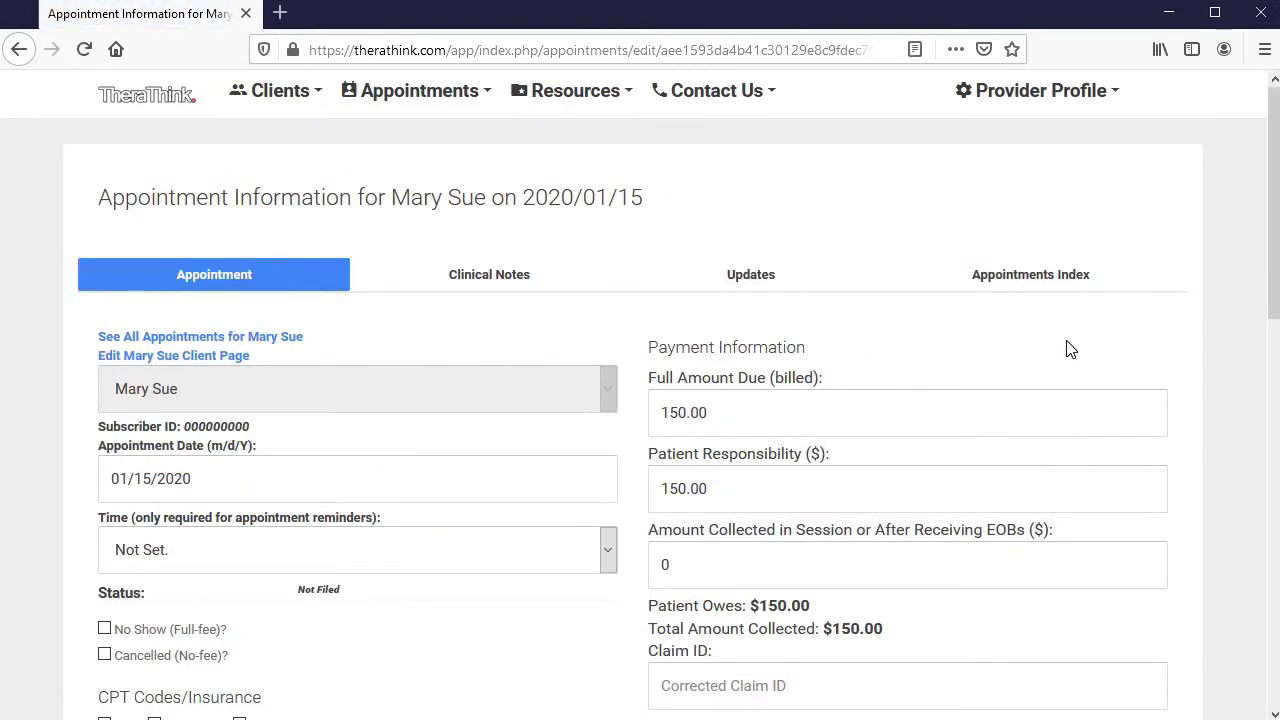
scroll(1070, 348, down, 3)
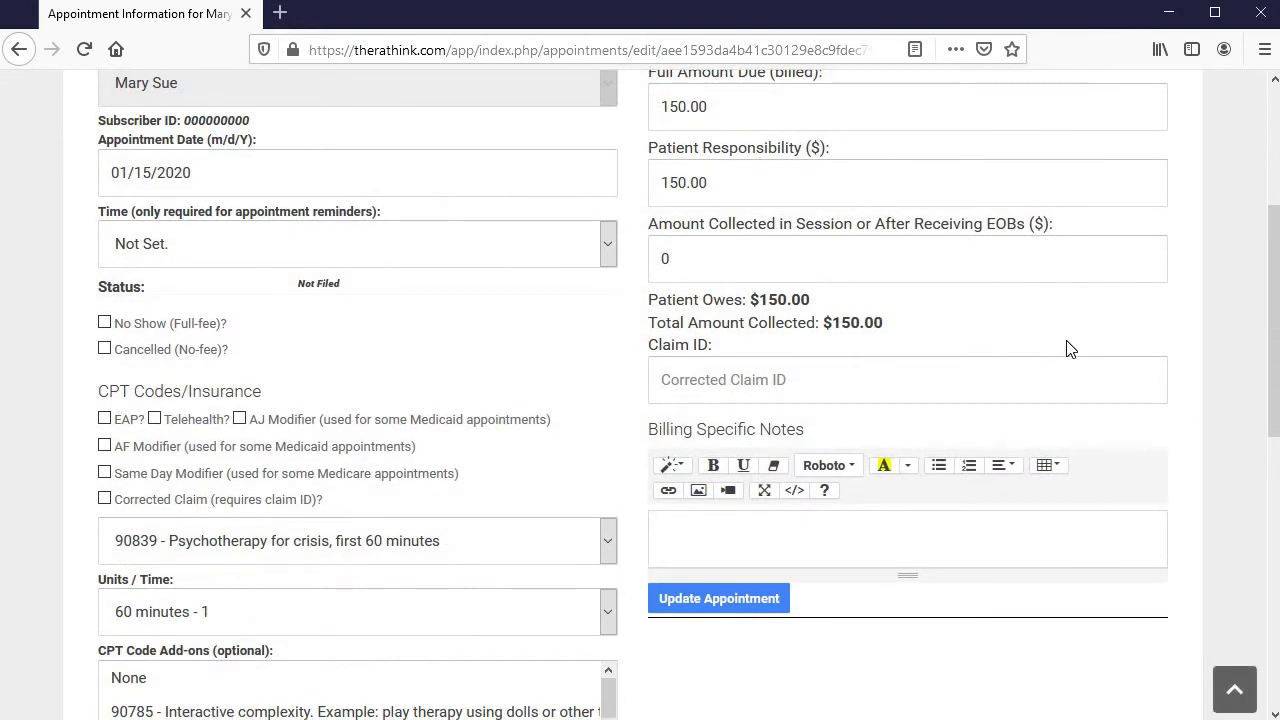
scroll(1070, 348, down, 5)
scroll(609, 517, up, 3)
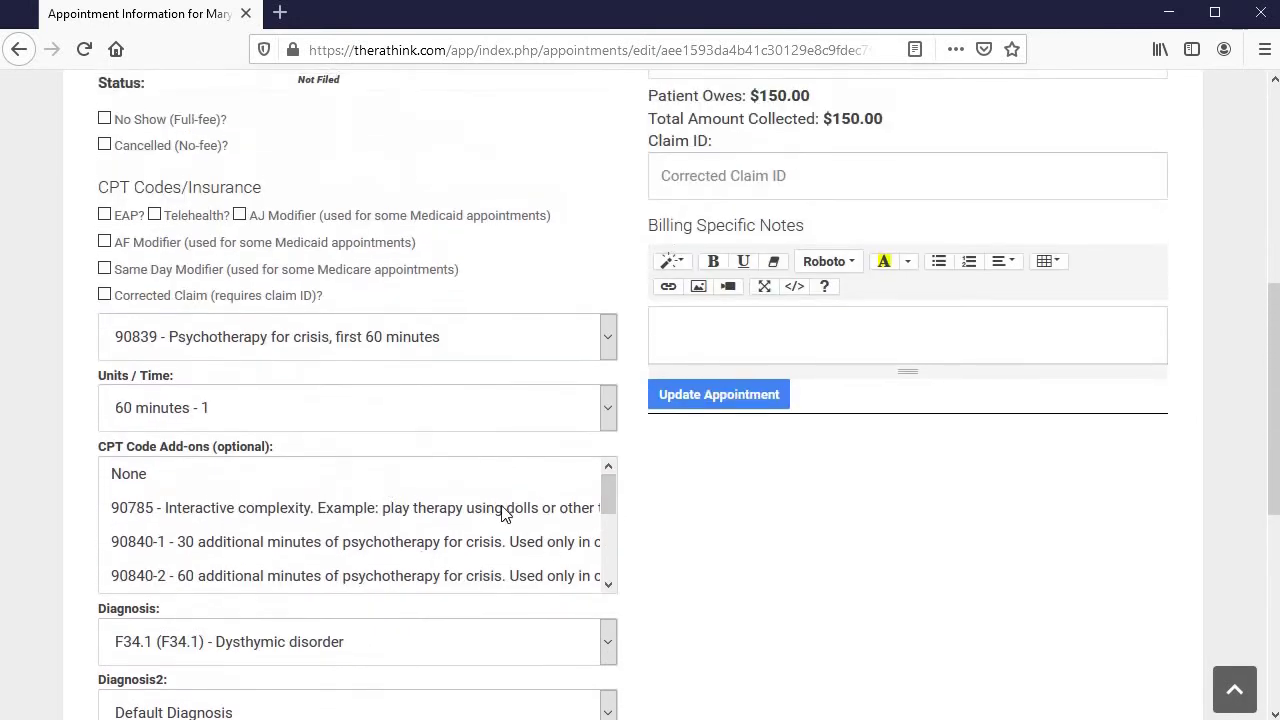
click(565, 542)
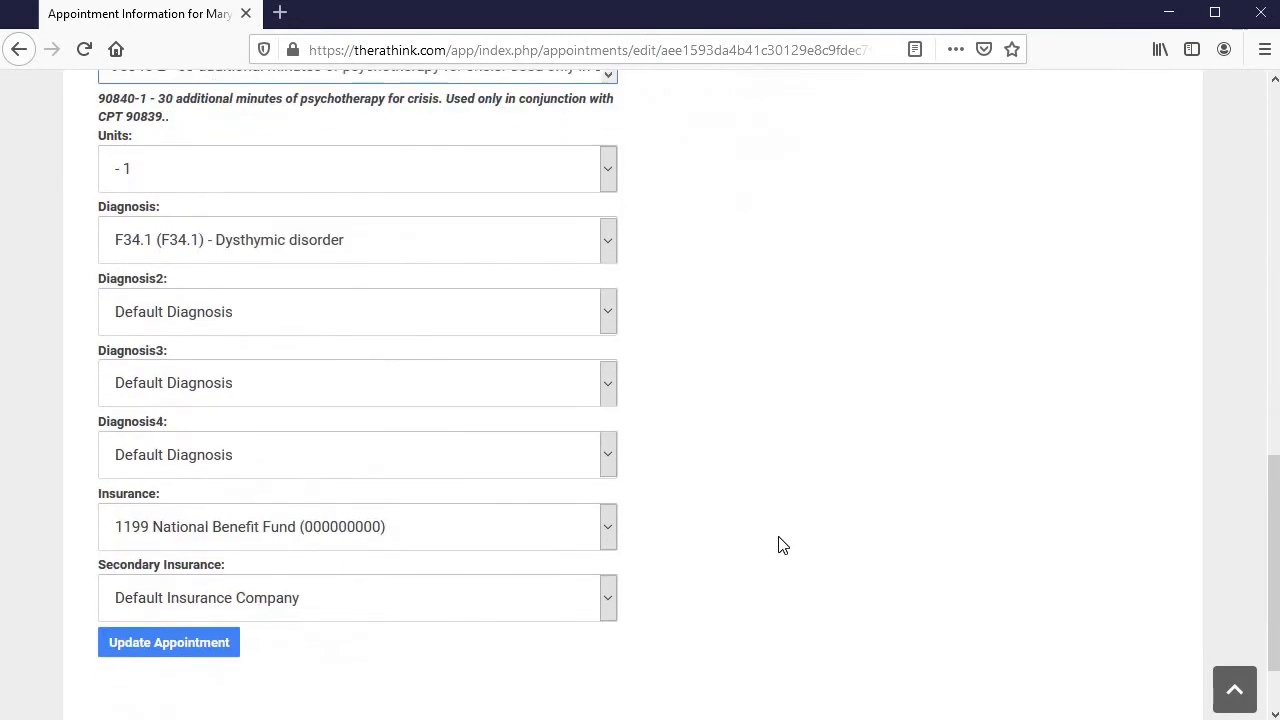
Set diagnoses 2, 3 and 4 to F43.22, F43.23 and F43.21
click(341, 306)
click(322, 566)
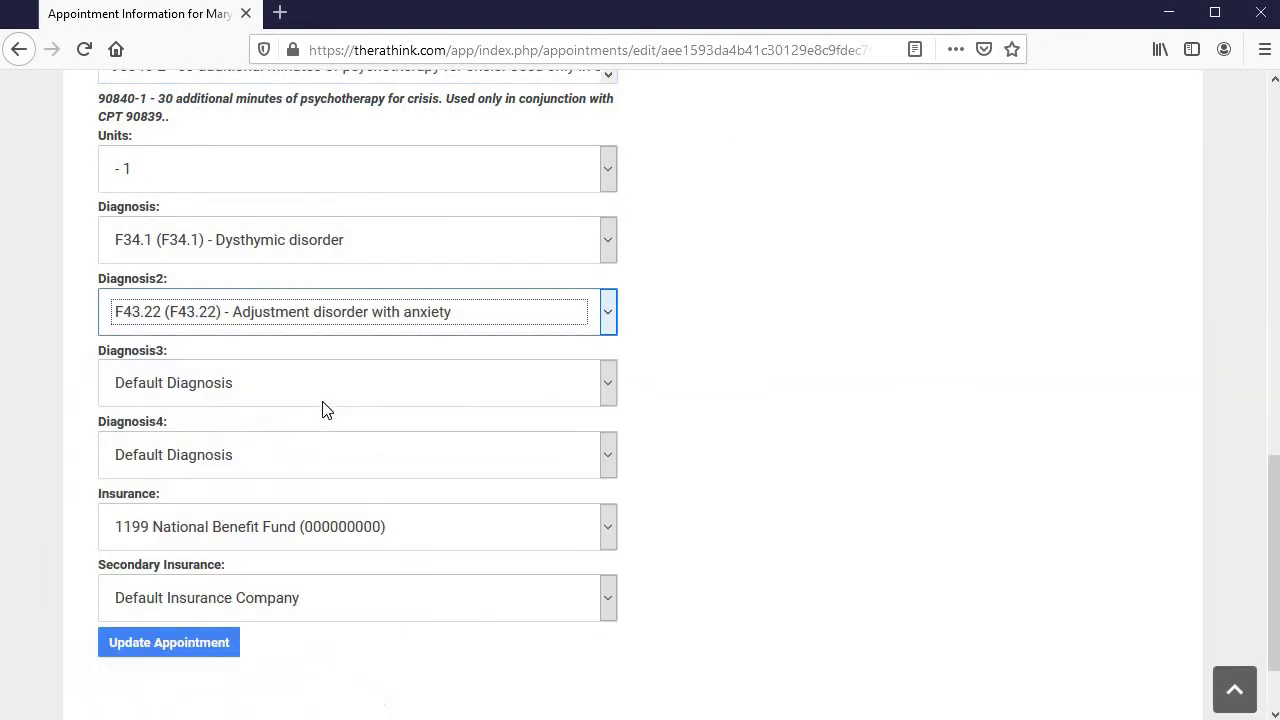
click(322, 397)
click(335, 534)
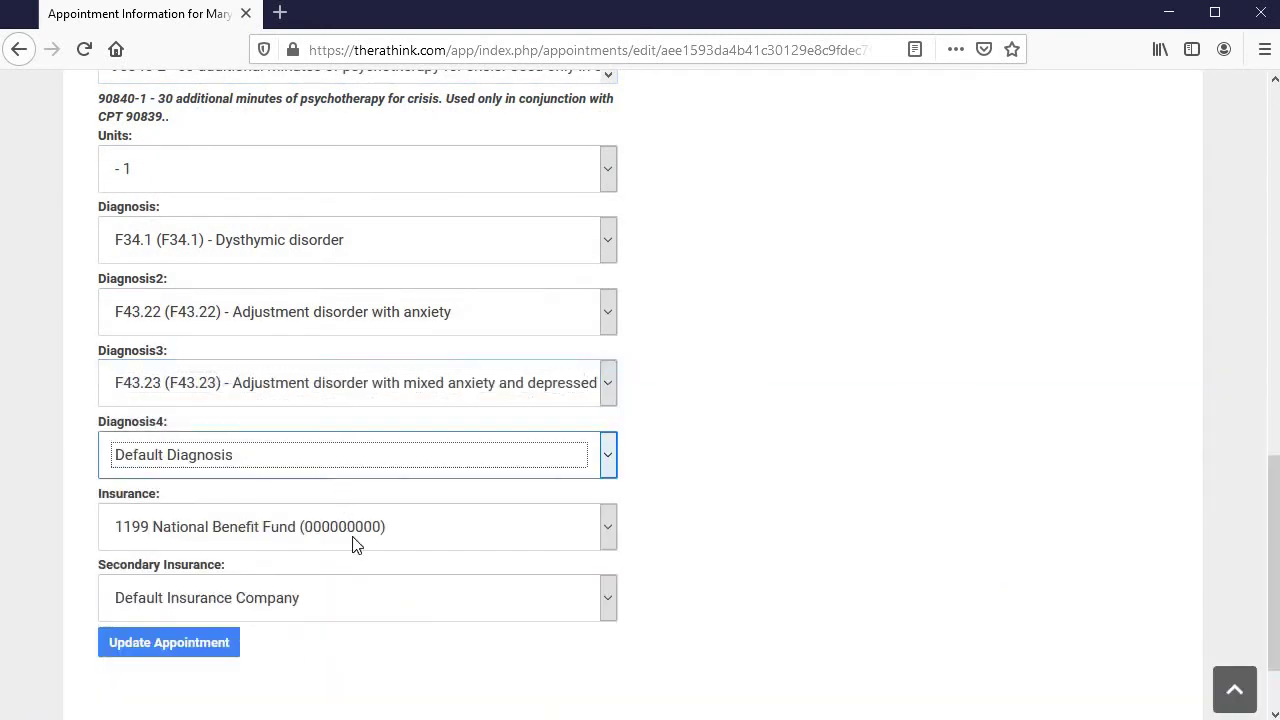
click(340, 472)
click(440, 301)
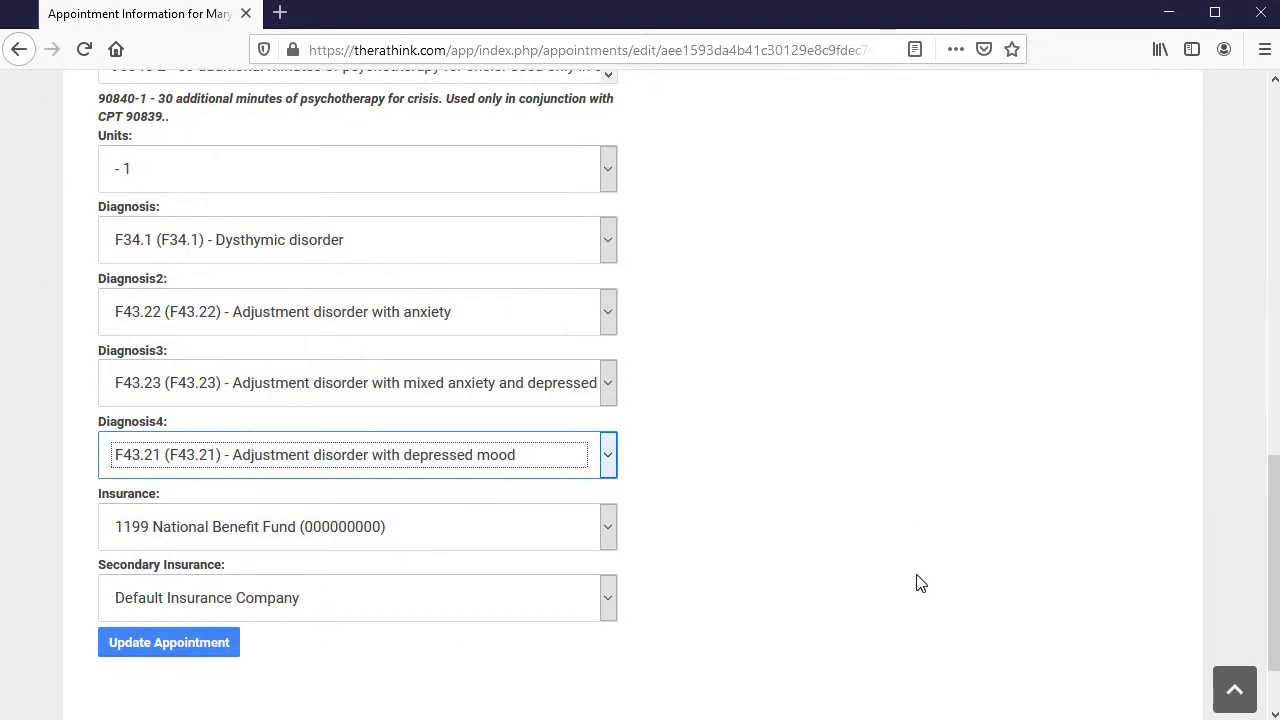
scroll(930, 580, up, 10)
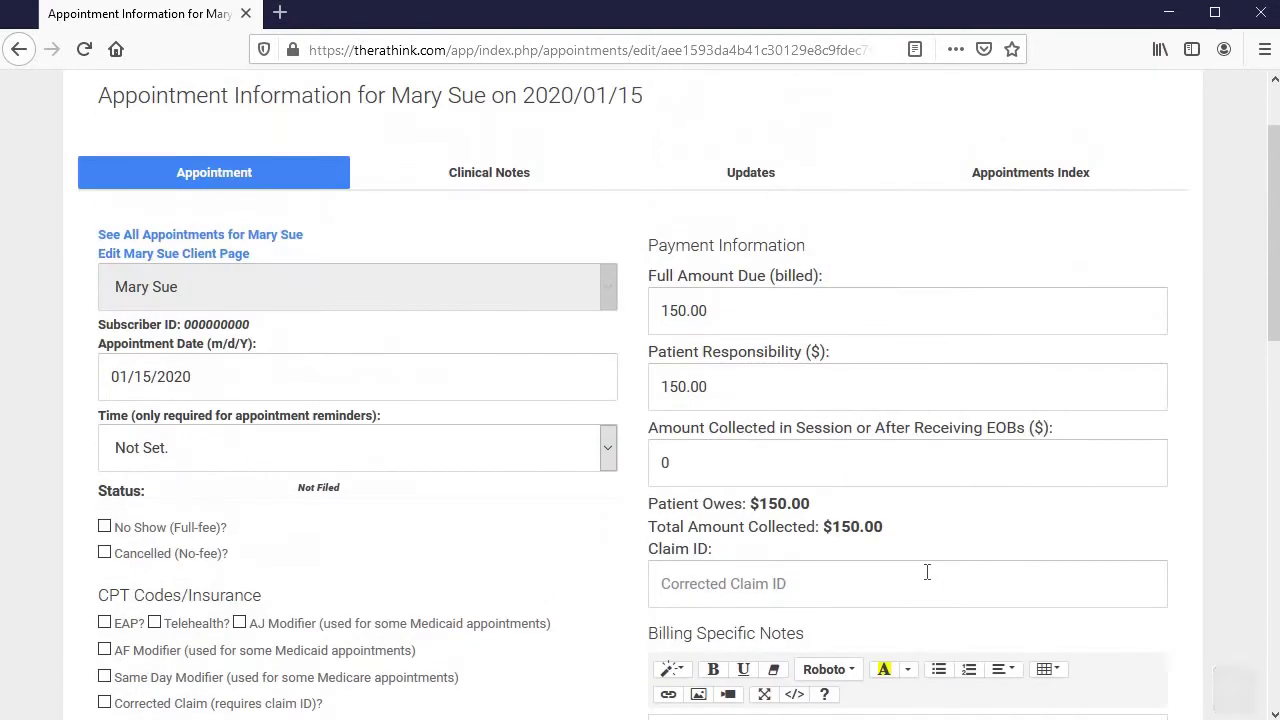
scroll(930, 580, down, 5)
scroll(930, 583, down, 5)
scroll(903, 583, up, 6)
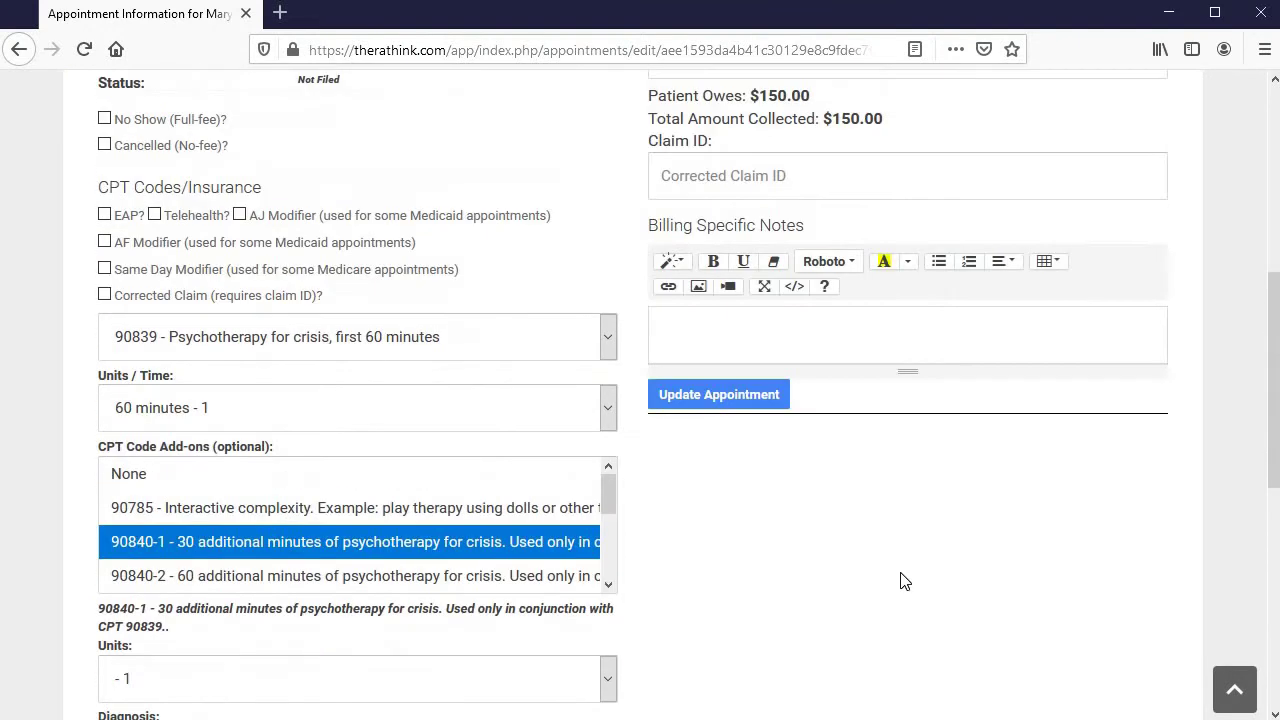
scroll(902, 573, up, 4)
scroll(902, 573, down, 2)
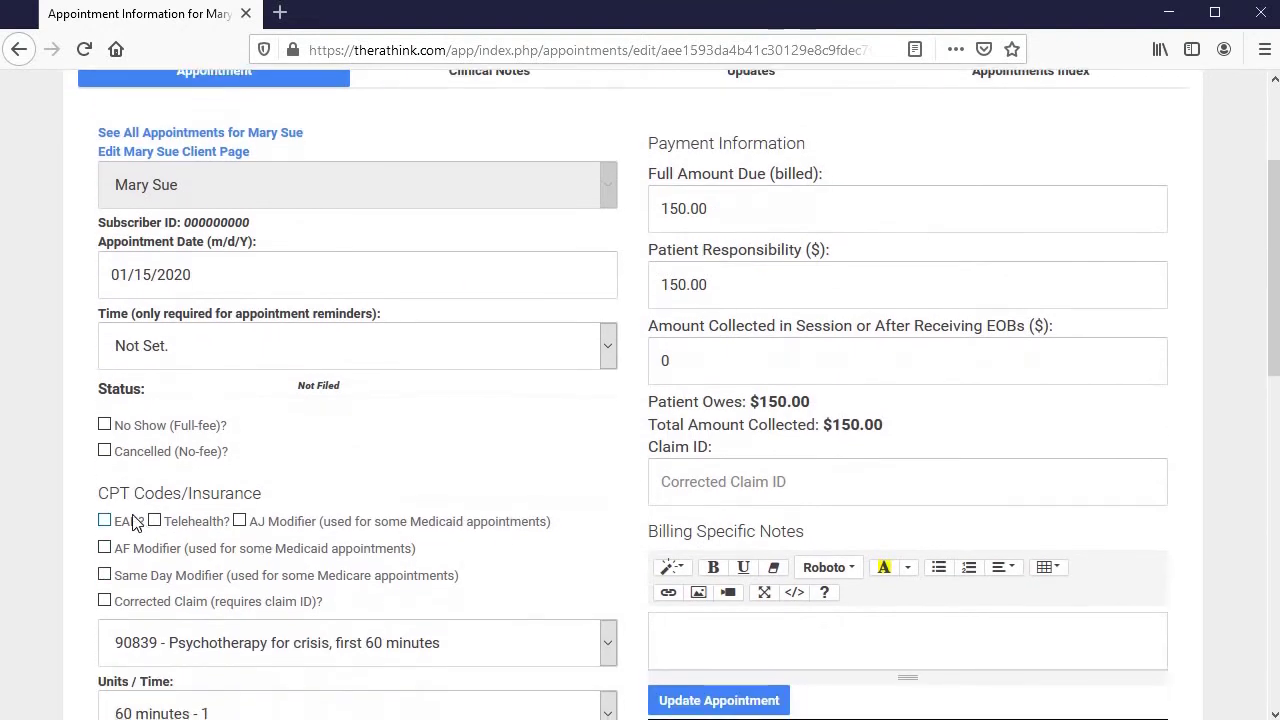
Leave the appointment unmarked as EAP and save it with Update Appointment
click(133, 521)
click(133, 521)
scroll(582, 452, up, 3)
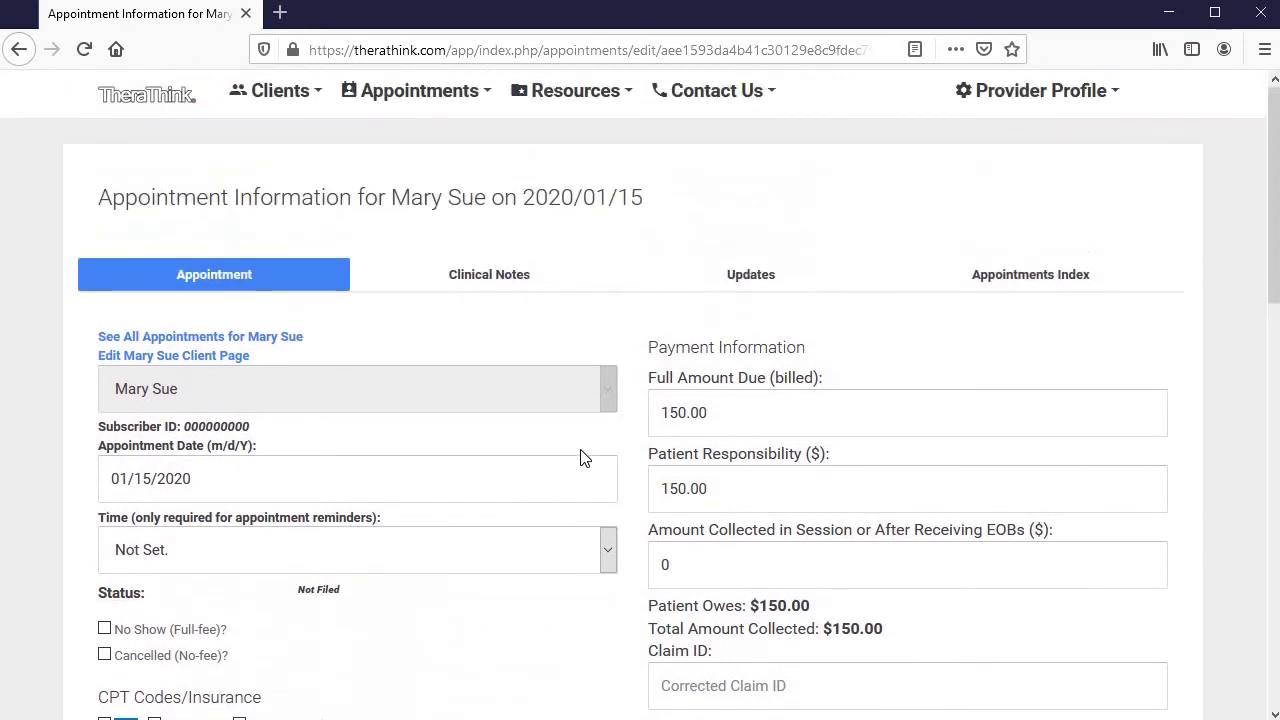
scroll(582, 452, down, 4)
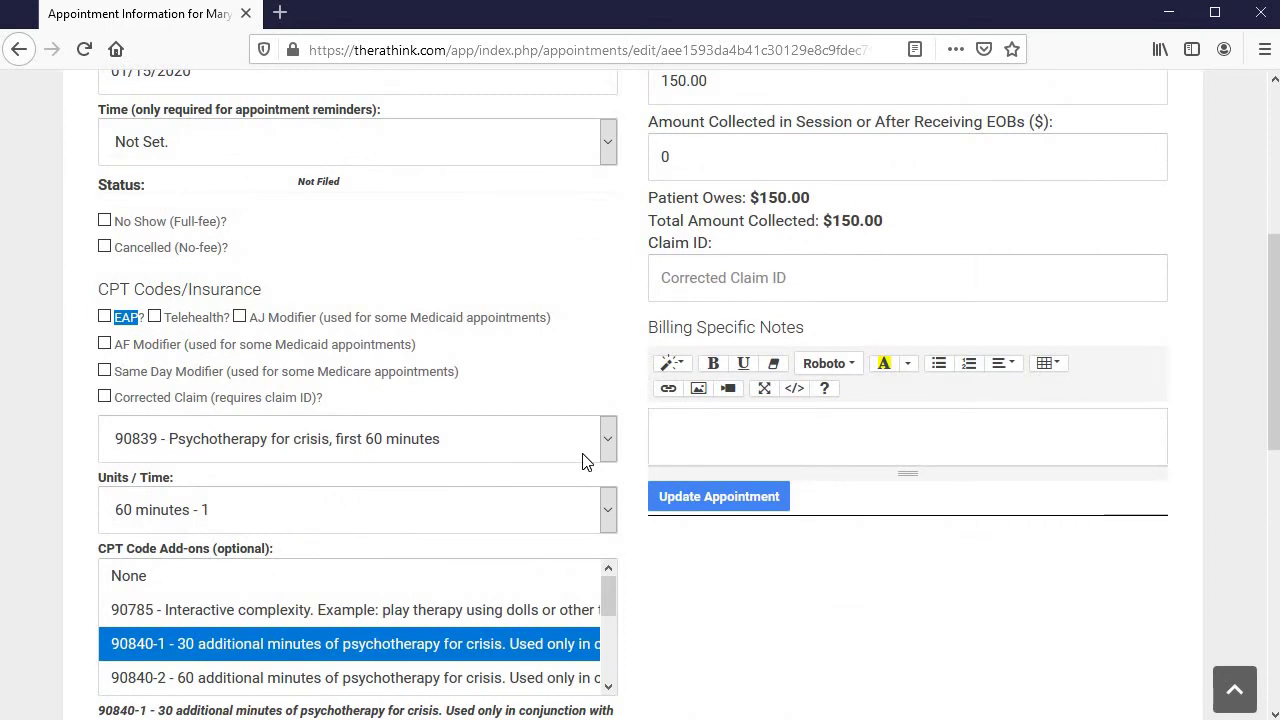
click(761, 505)
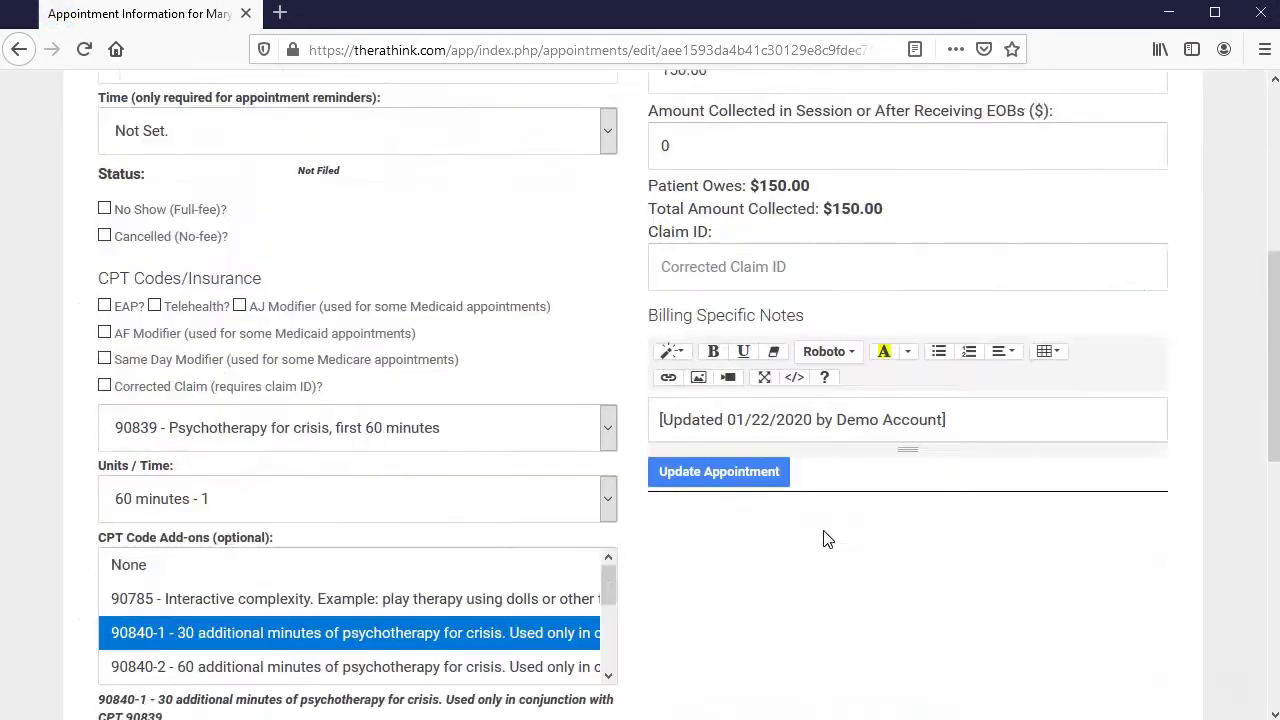
scroll(700, 460, down, 5)
scroll(750, 460, up, 12)
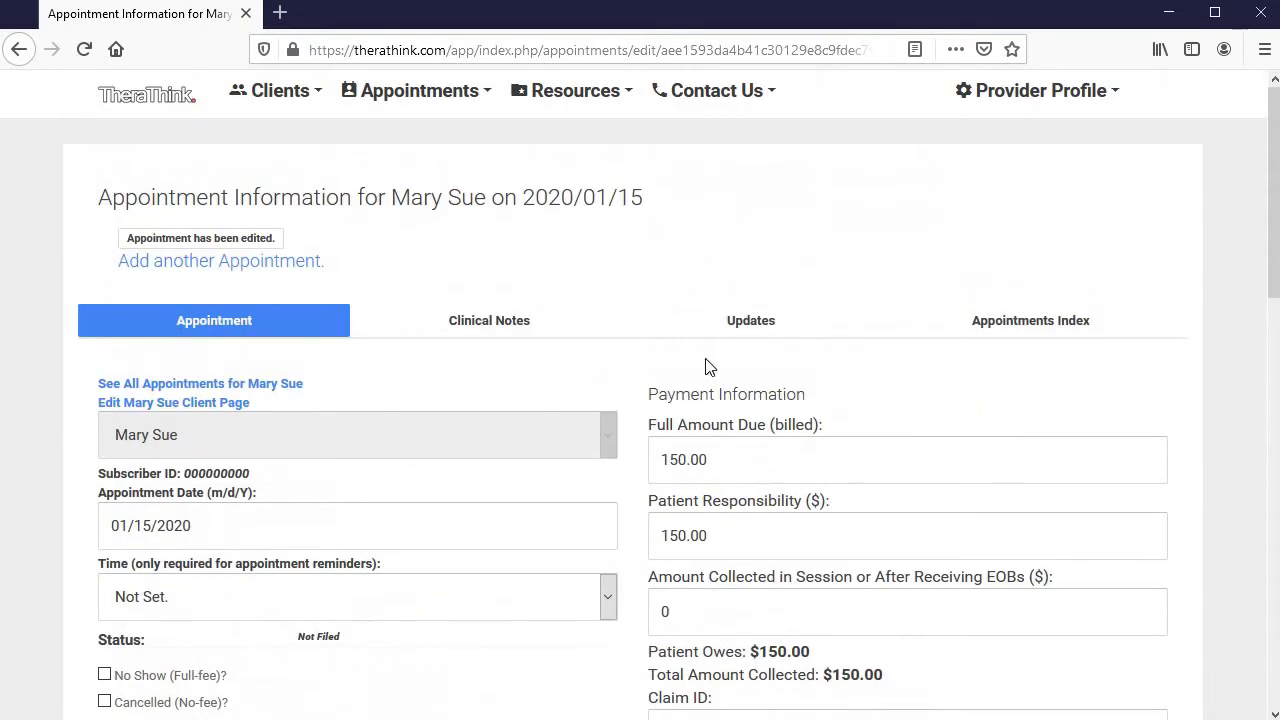
Look over the appointment's clinical notes and its update history
click(528, 328)
scroll(511, 517, down, 3)
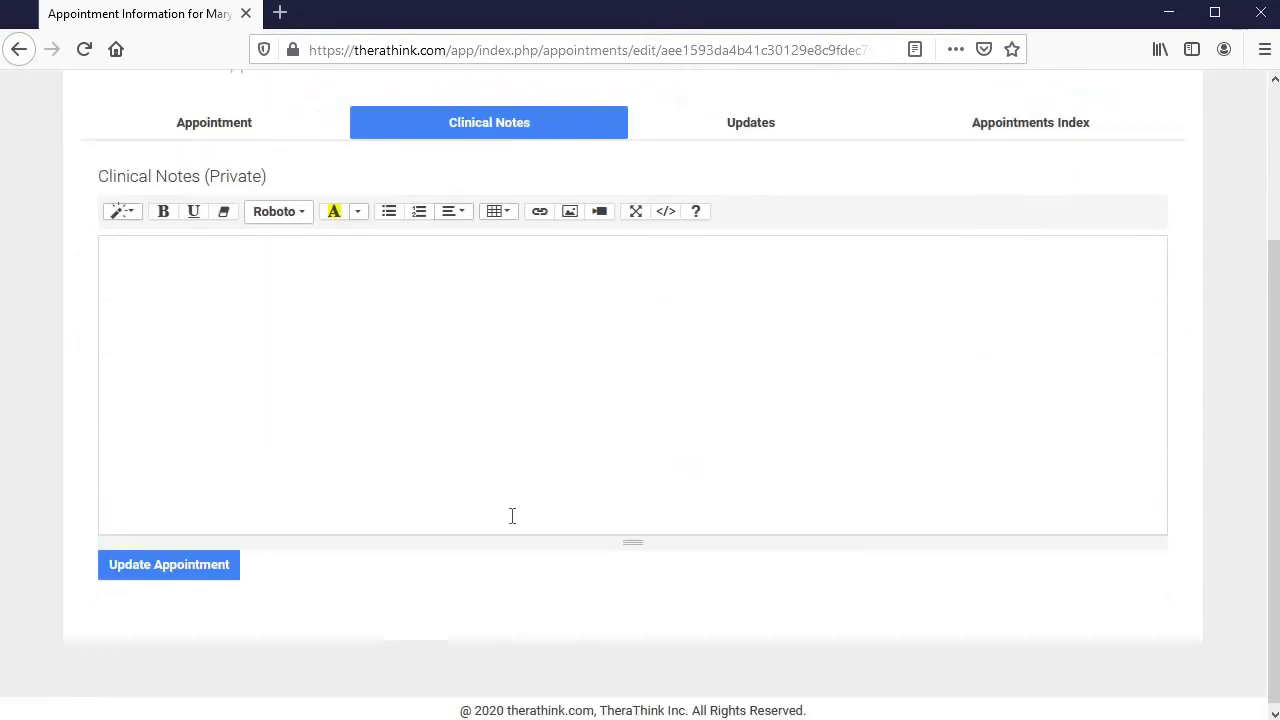
click(522, 368)
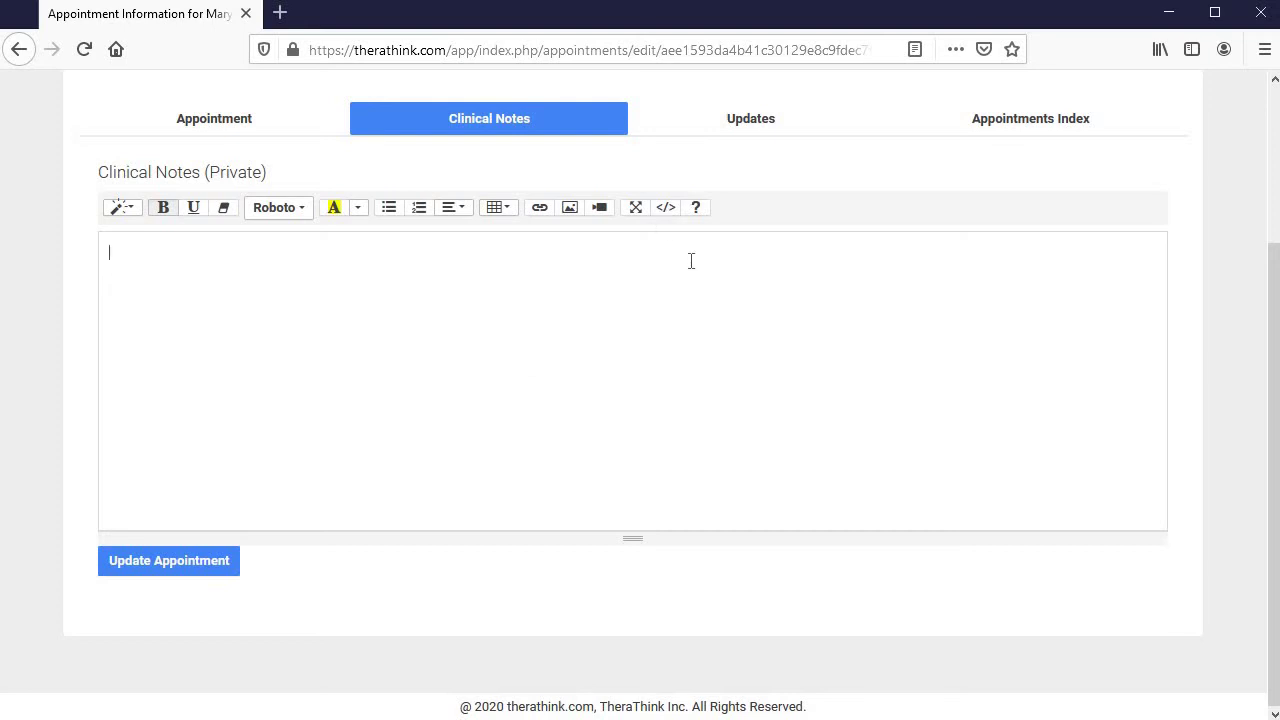
click(163, 125)
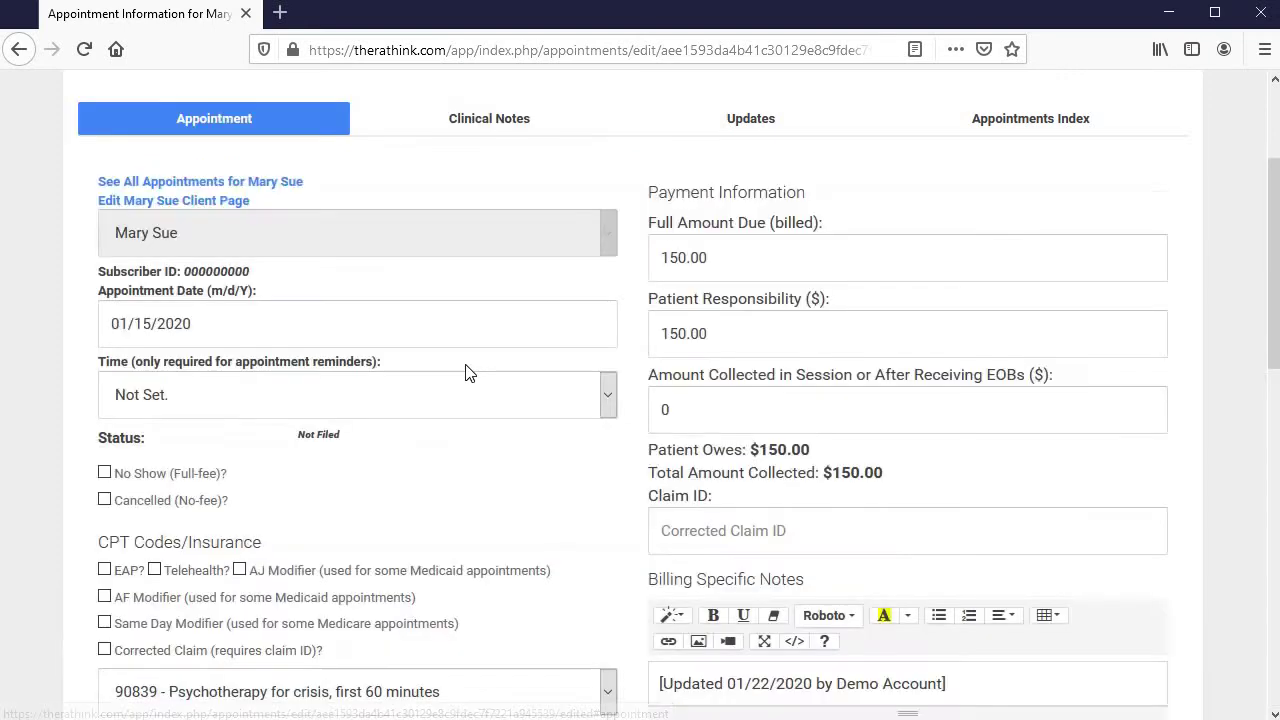
click(745, 124)
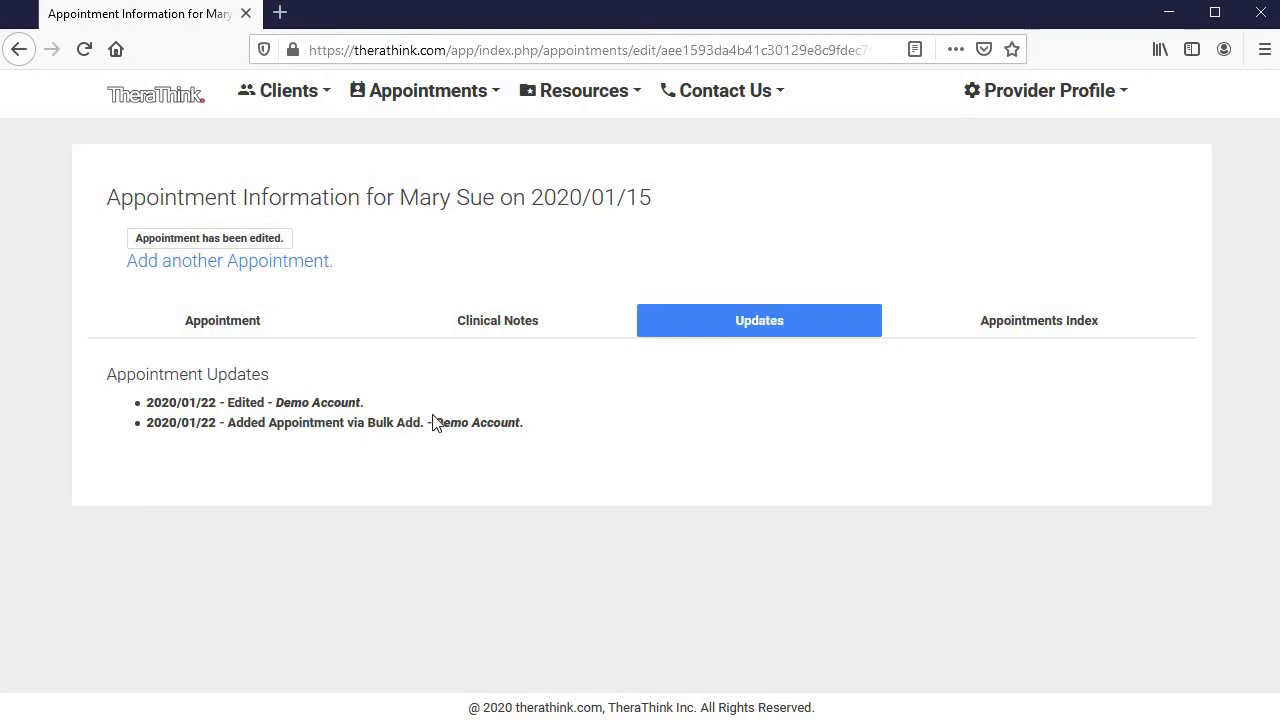
Browse the client's appointments index, then return to the 01/15/2020 appointment form
click(1083, 335)
scroll(891, 323, down, 4)
scroll(509, 283, down, 3)
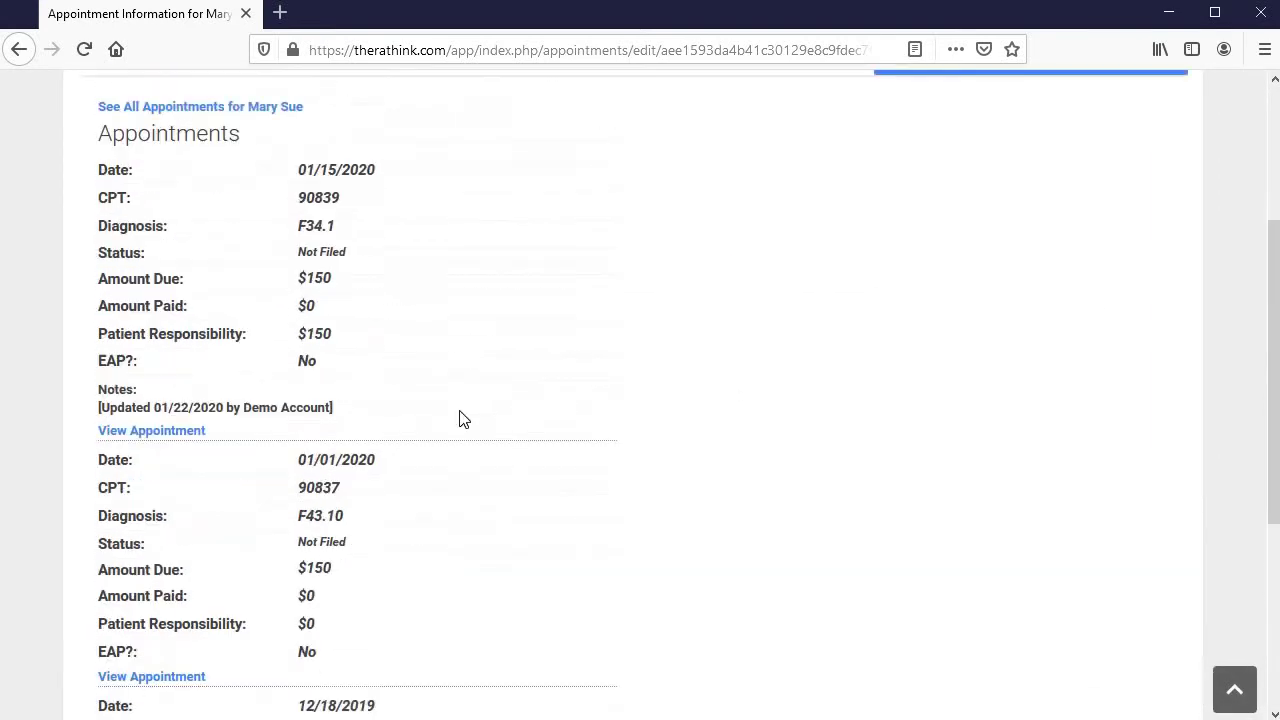
scroll(450, 523, up, 4)
drag(336, 452, 86, 451)
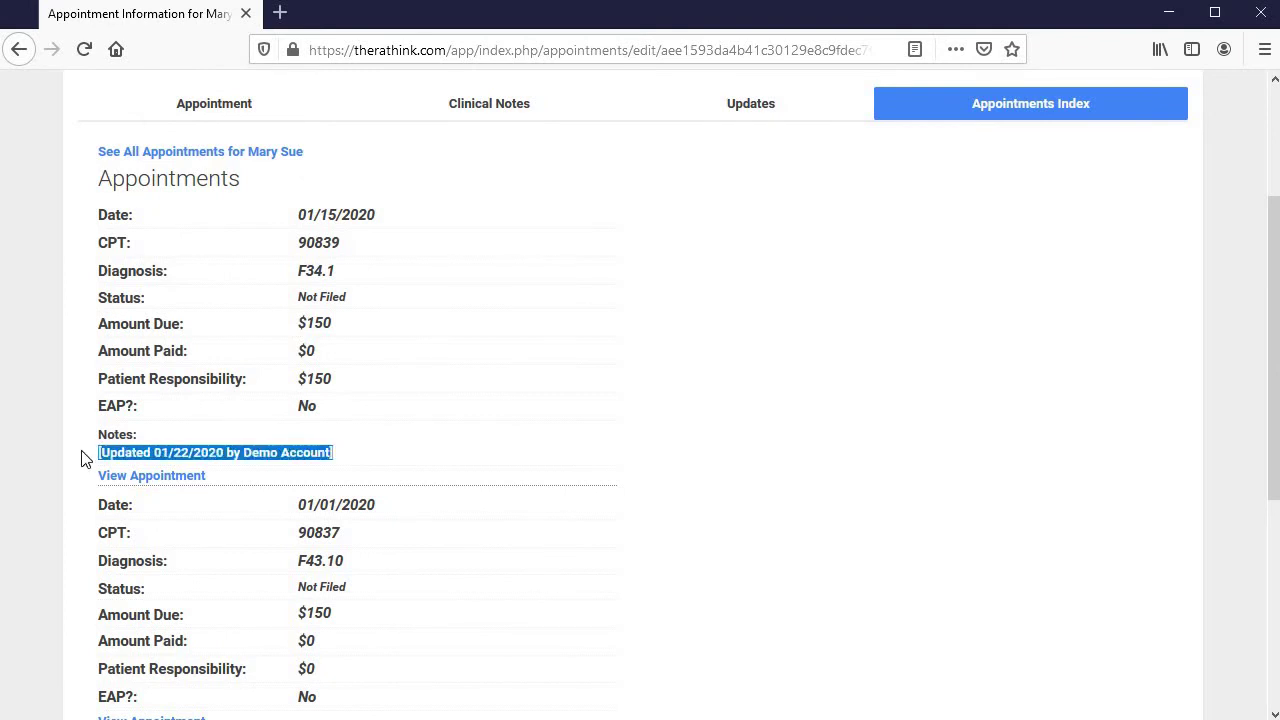
scroll(731, 469, down, 4)
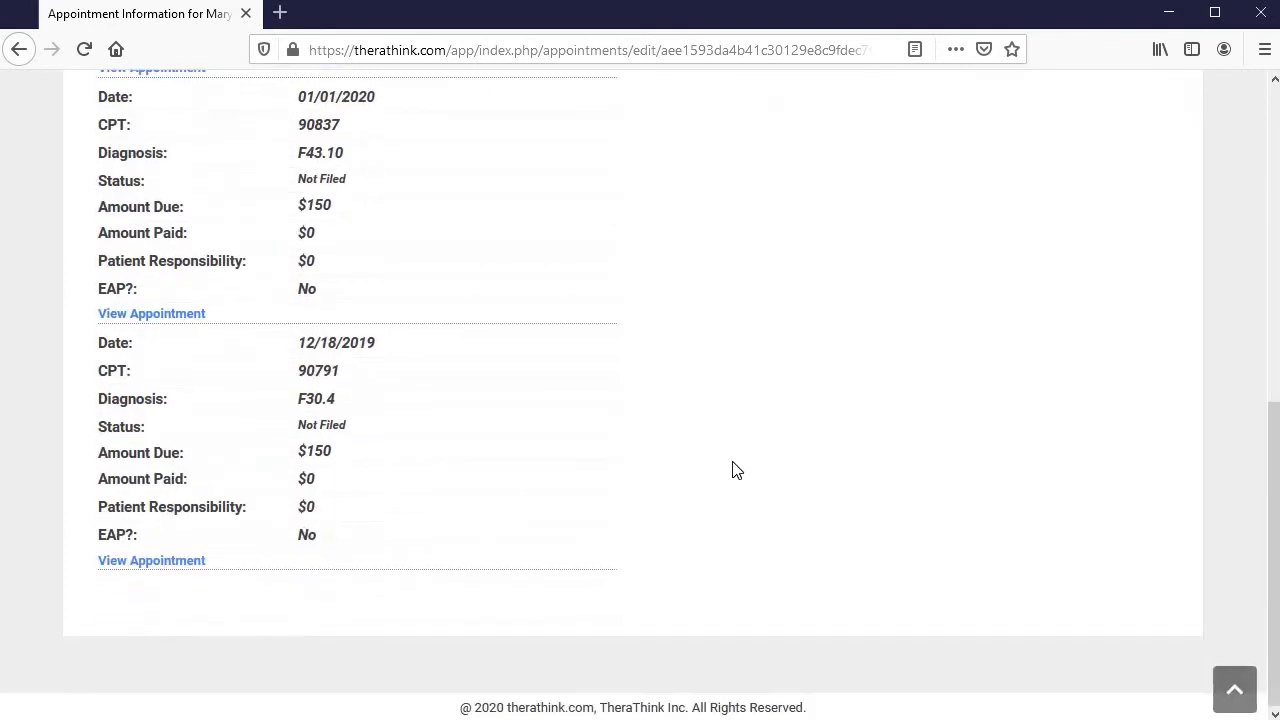
scroll(403, 357, up, 6)
click(271, 330)
scroll(1053, 476, down, 10)
scroll(1010, 478, up, 10)
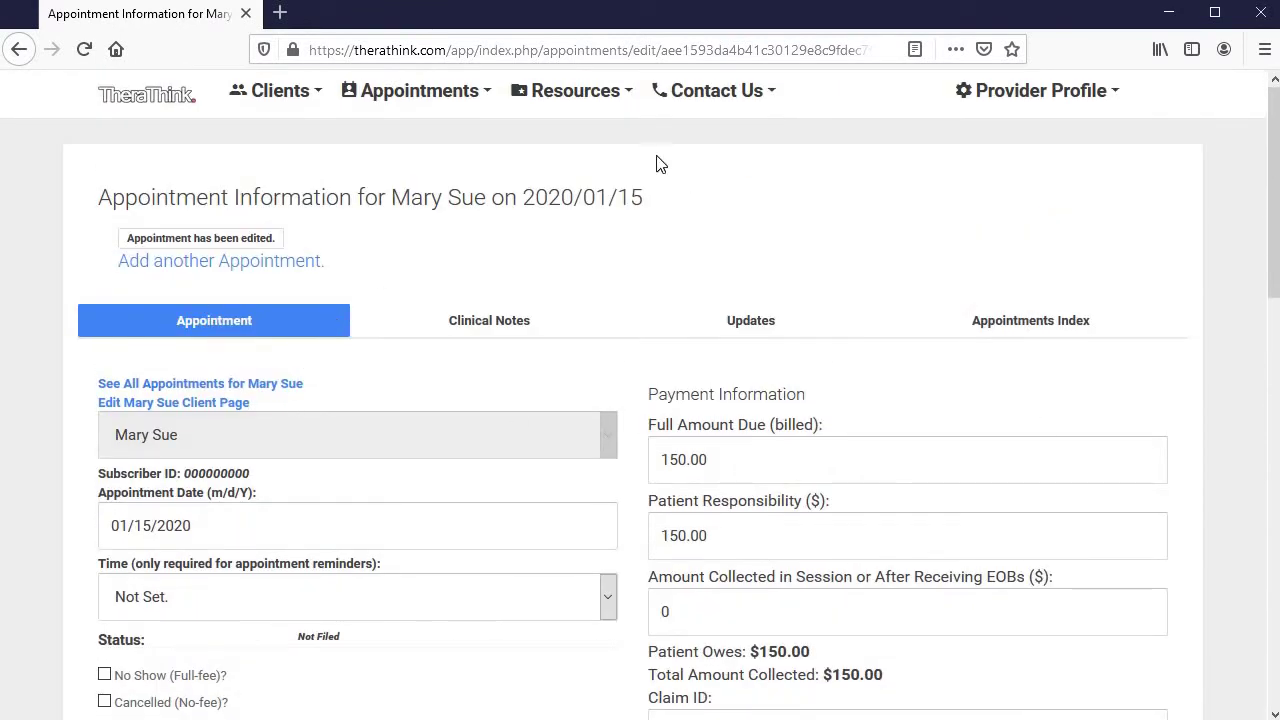
View the client's Jan 15 entry on the January 2020 calendar, then open Appointments by Insurance Company
click(449, 102)
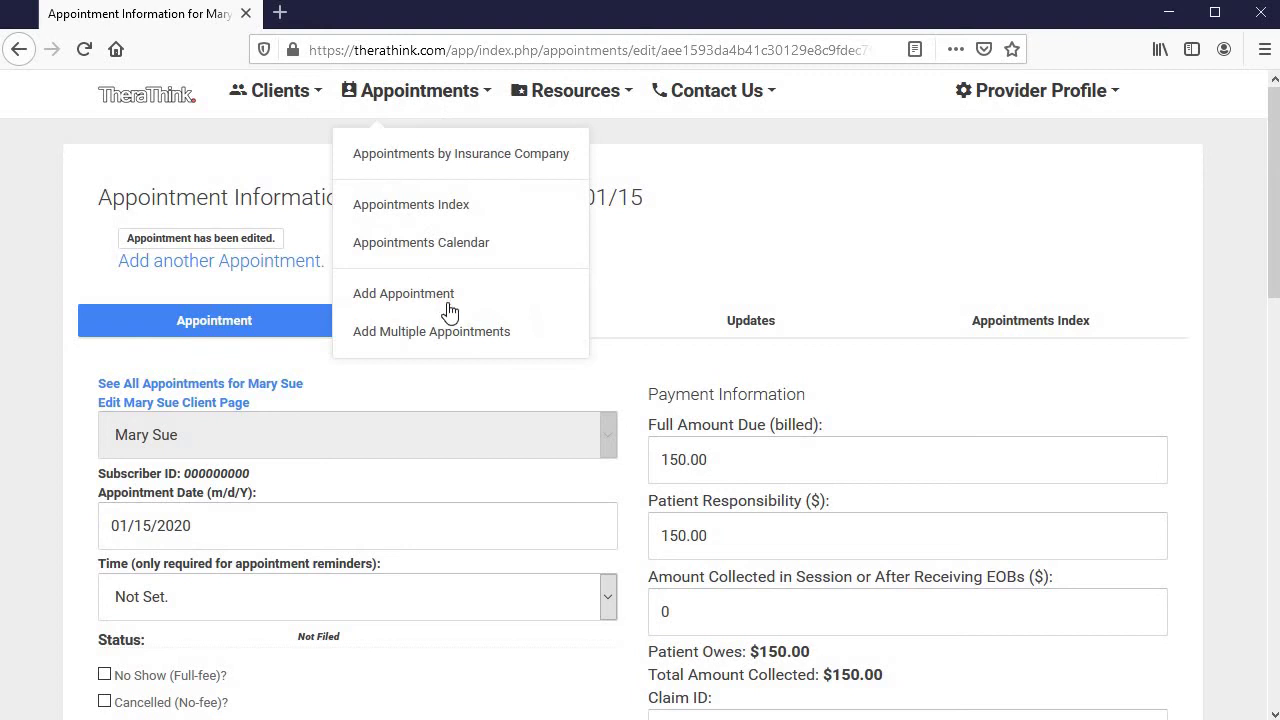
click(485, 250)
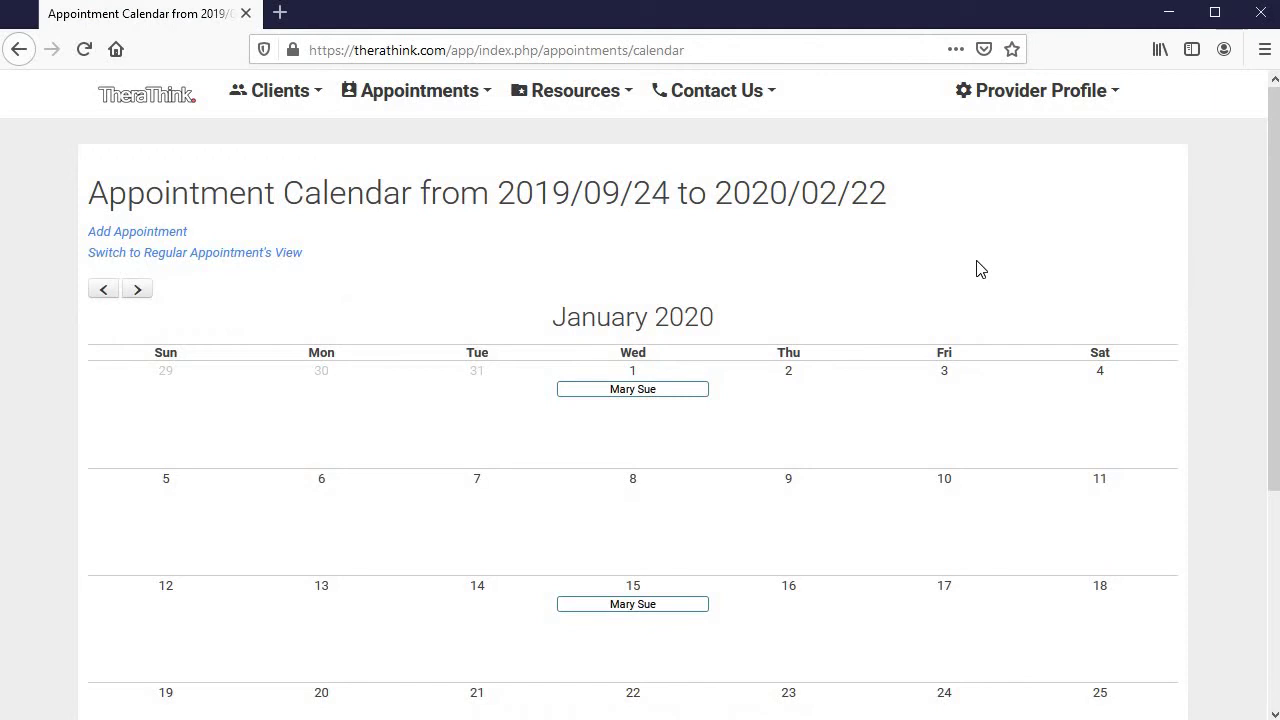
click(648, 612)
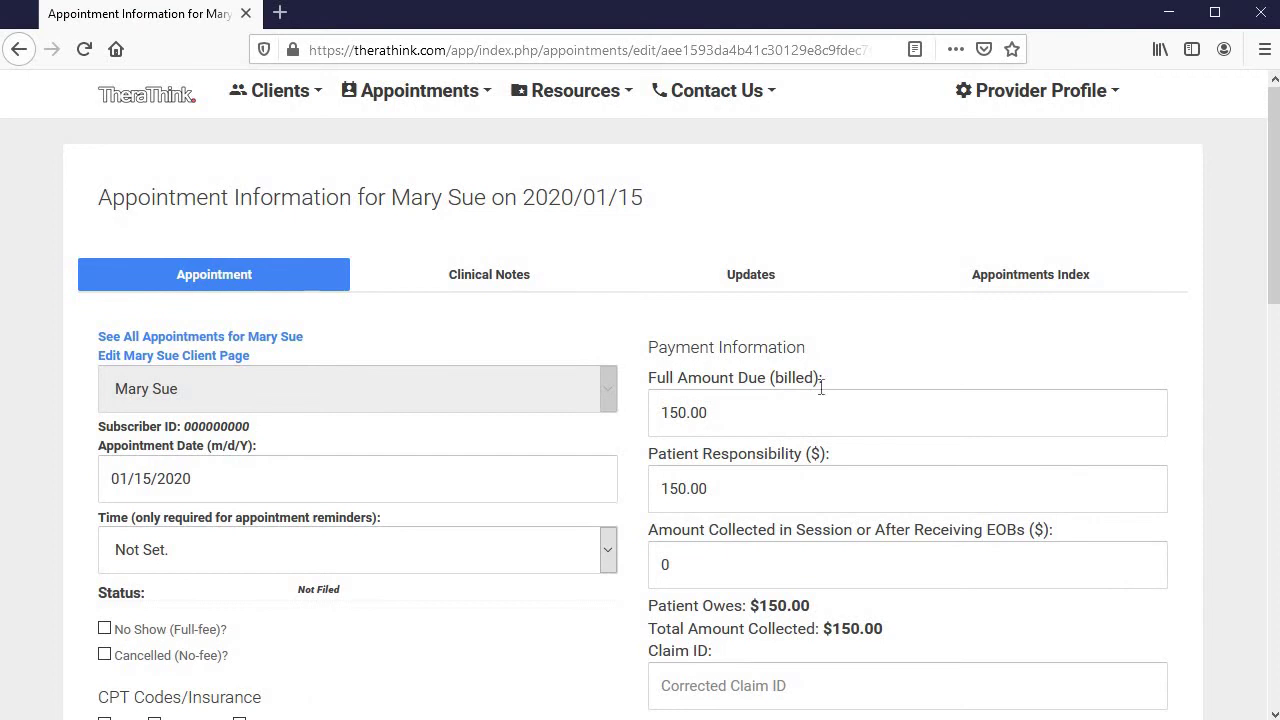
click(445, 98)
click(483, 155)
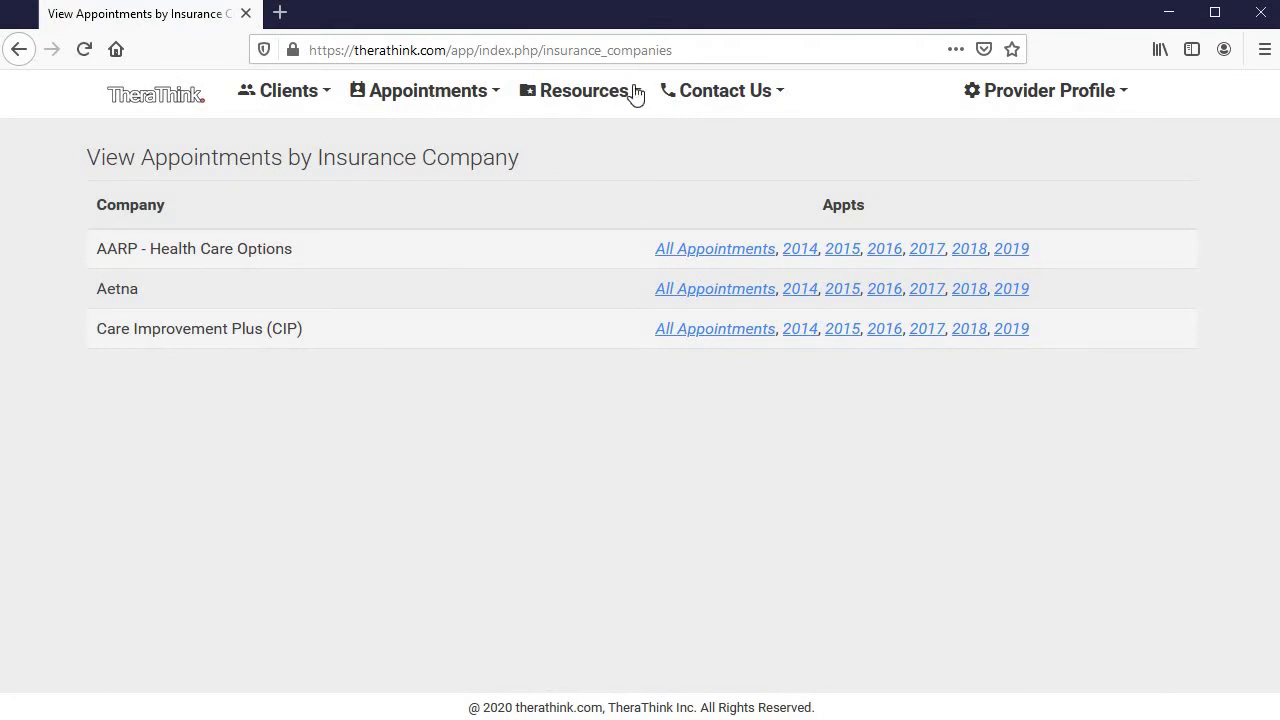
Browse the active clients list and the My Account page, then return to the Therapist Dashboard
click(290, 98)
click(315, 160)
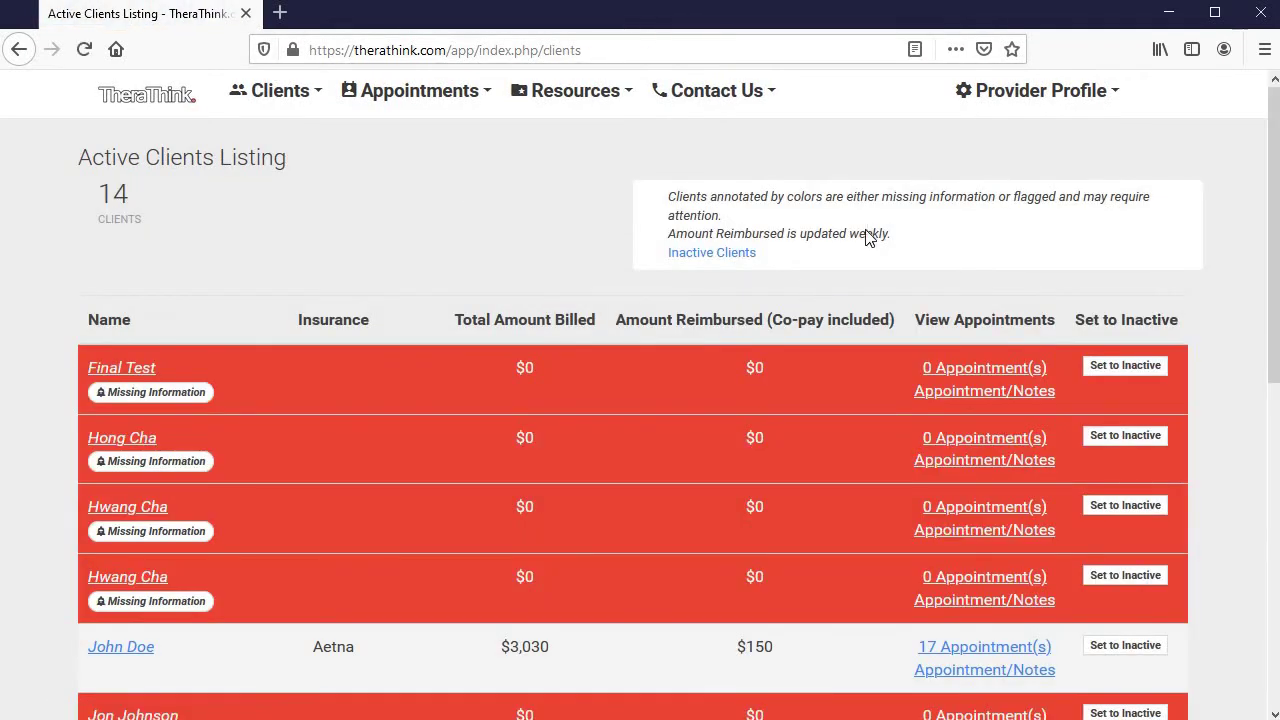
scroll(866, 232, down, 4)
scroll(850, 160, up, 4)
click(1013, 101)
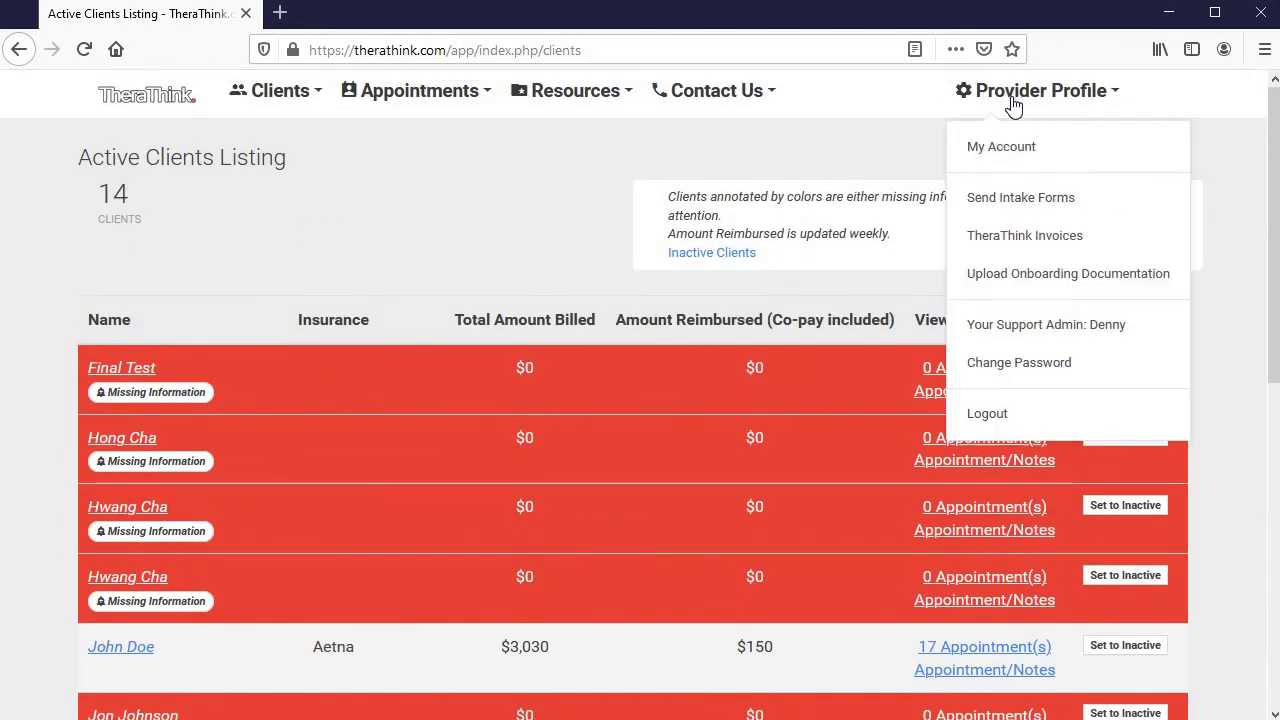
click(1018, 150)
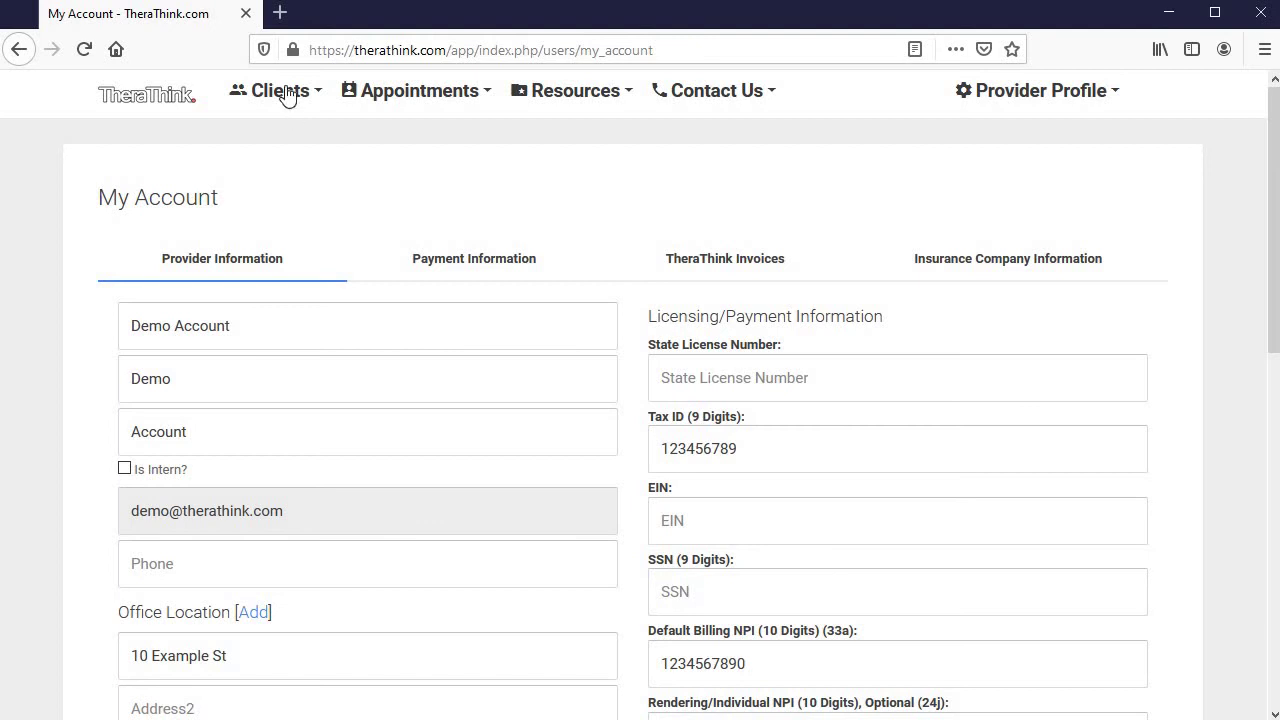
click(164, 112)
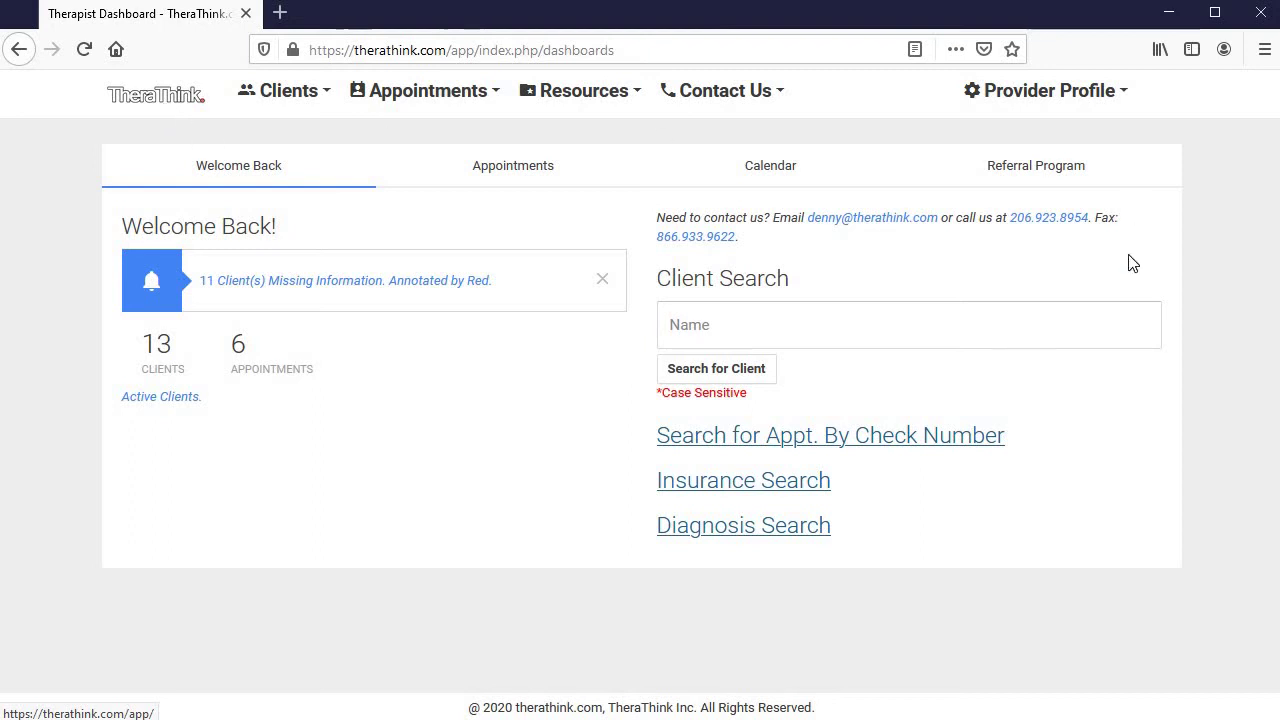
Reload the dashboard and expand the check-number, insurance and diagnosis search boxes
click(835, 328)
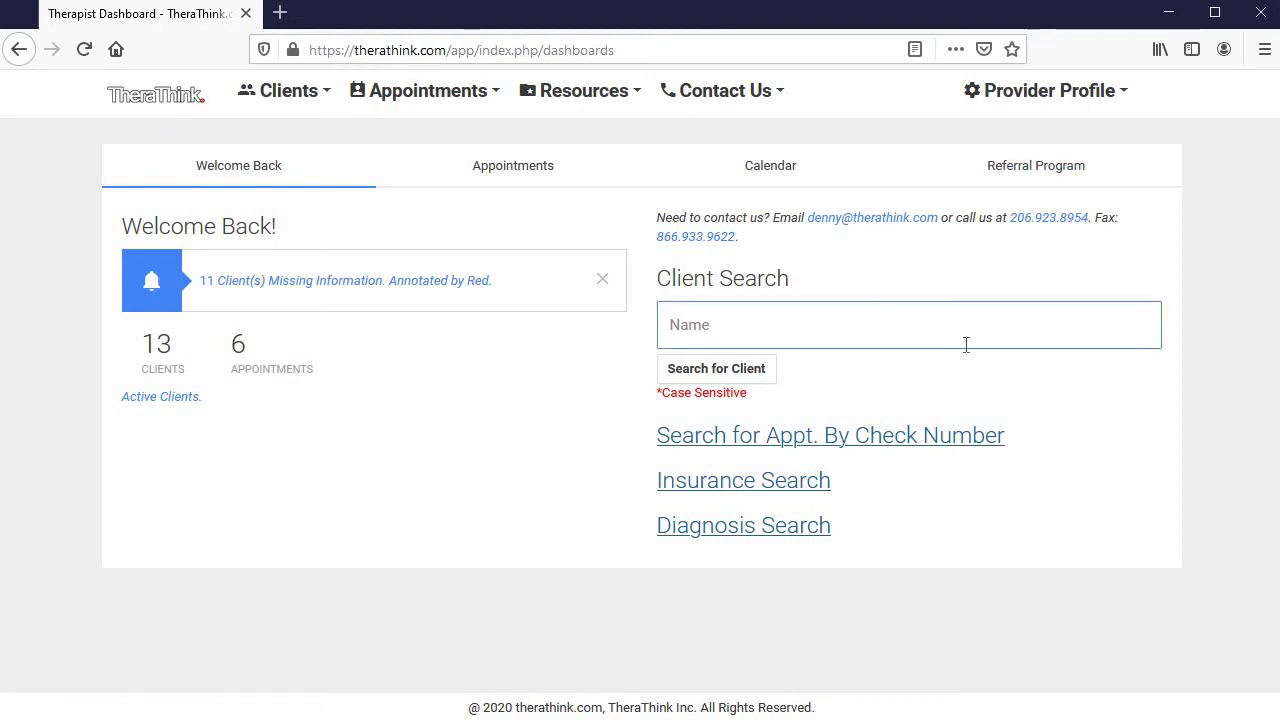
click(164, 101)
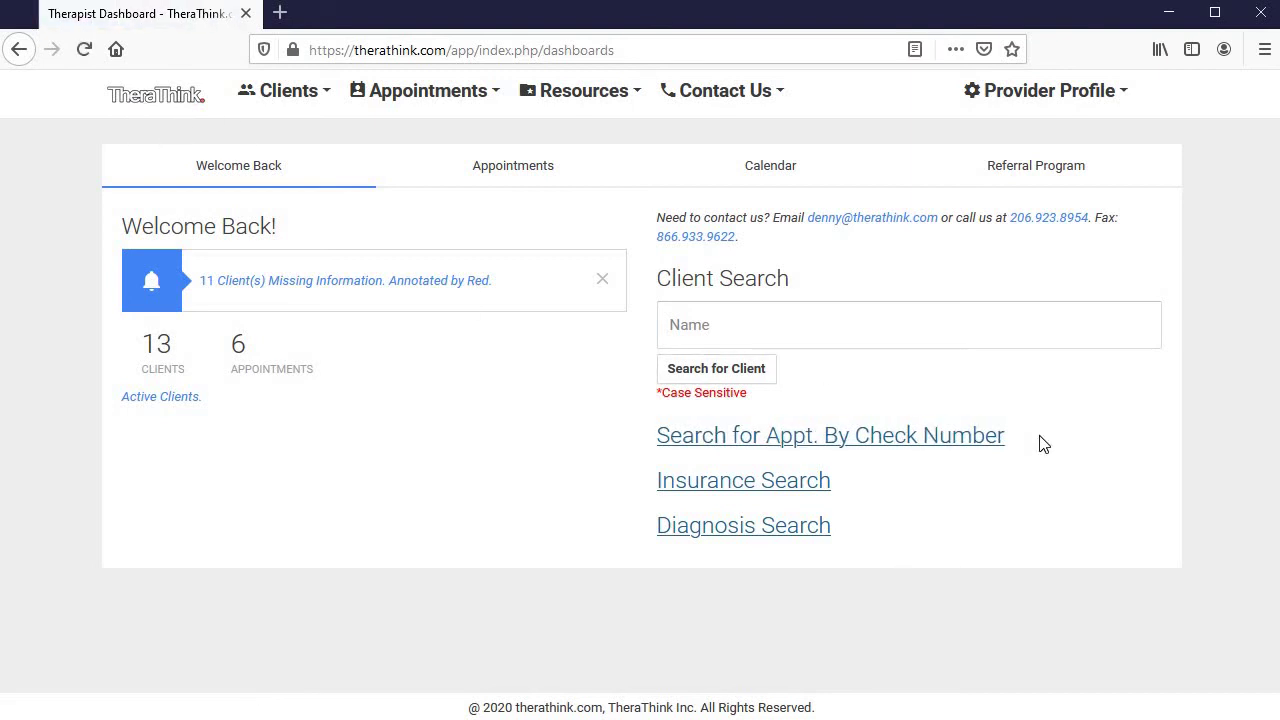
click(982, 437)
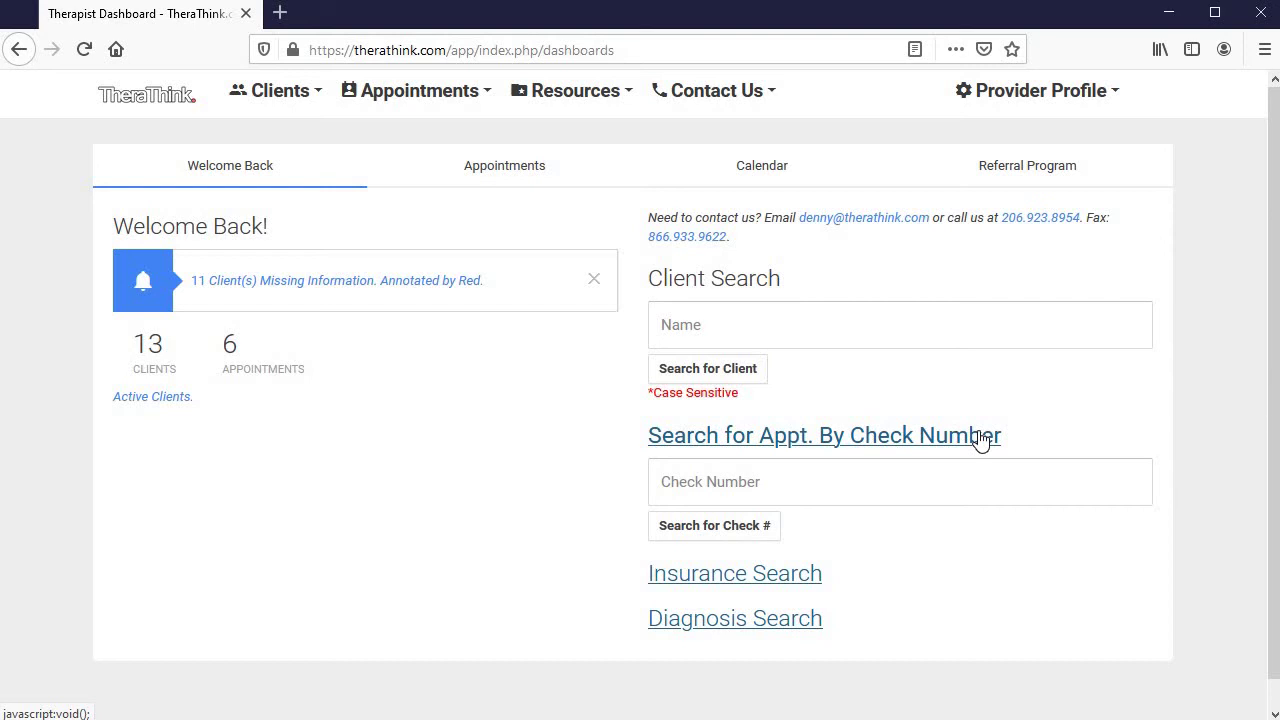
click(808, 578)
scroll(920, 574, down, 1)
scroll(920, 574, down, 1)
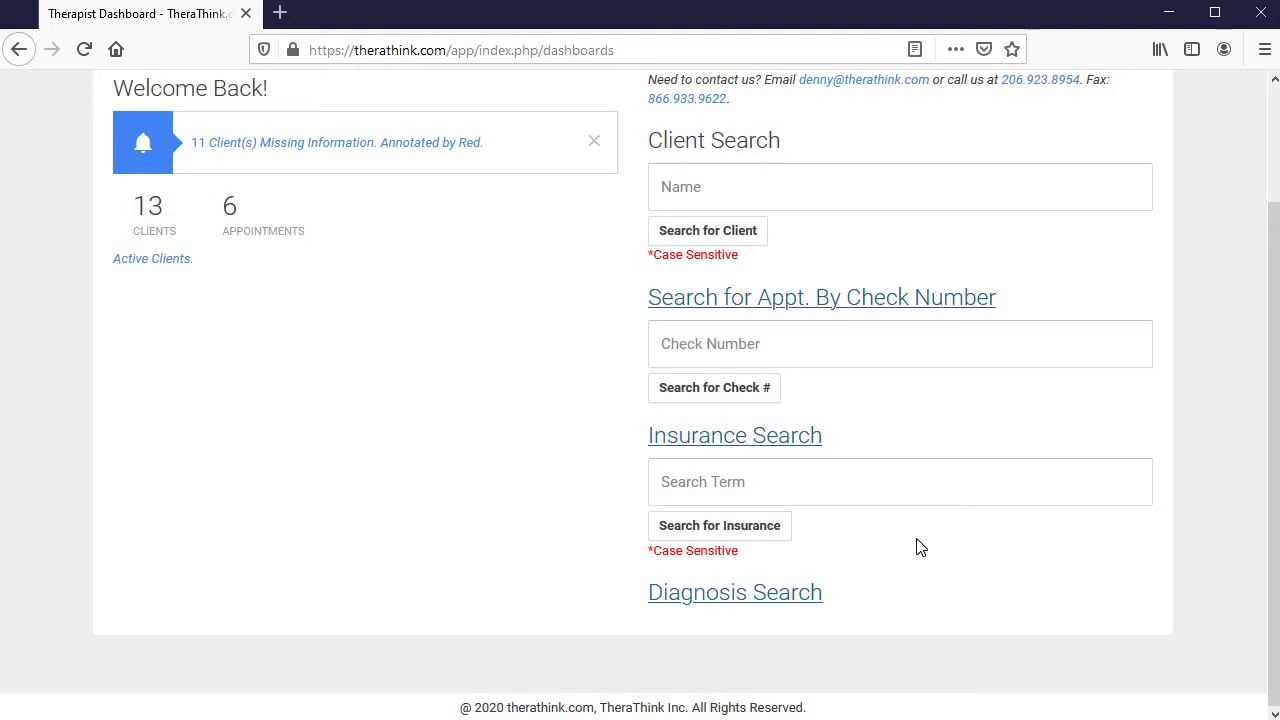
click(772, 593)
scroll(900, 594, down, 1)
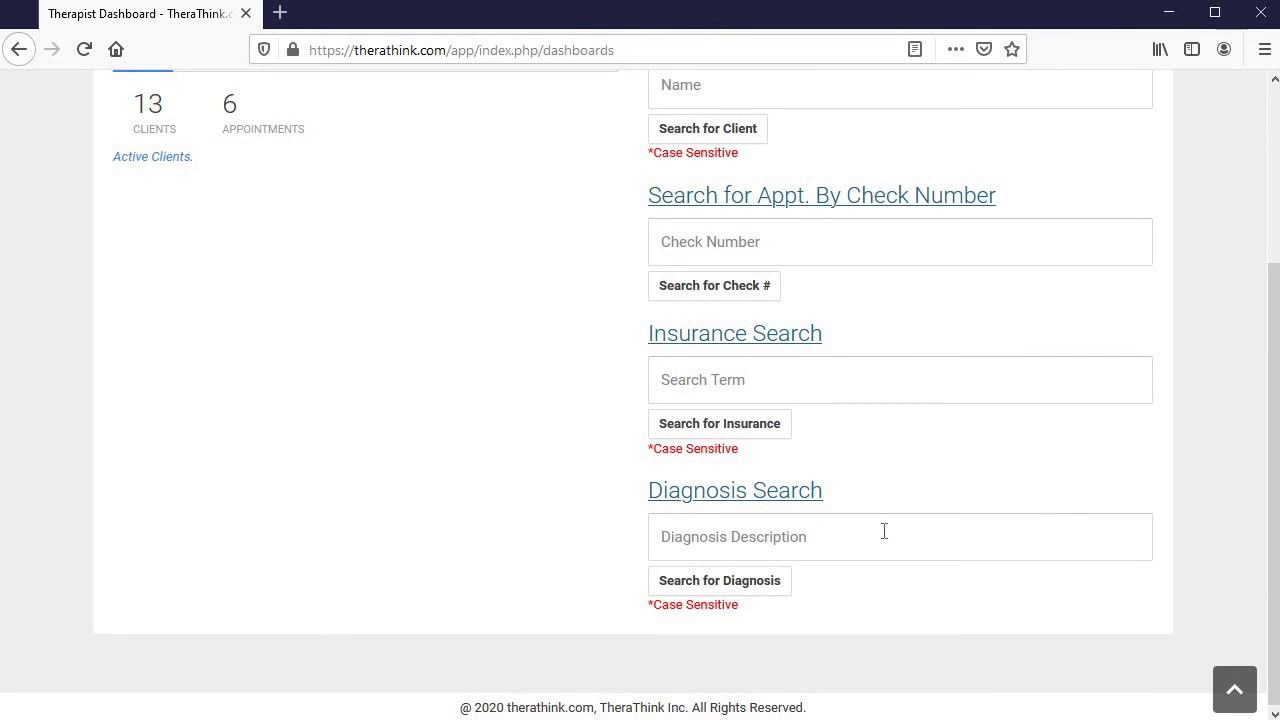
scroll(910, 460, up, 3)
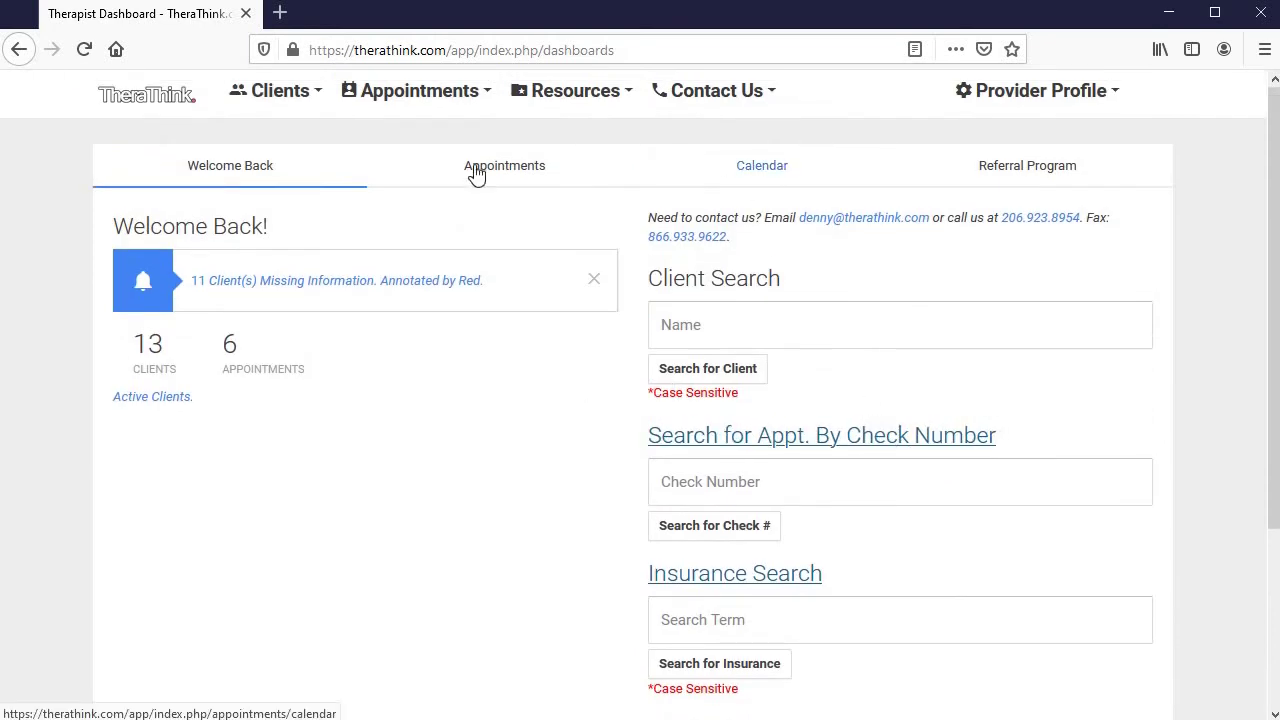
Open Generate Statement/Superbill and select the client in the Client dropdown
click(285, 101)
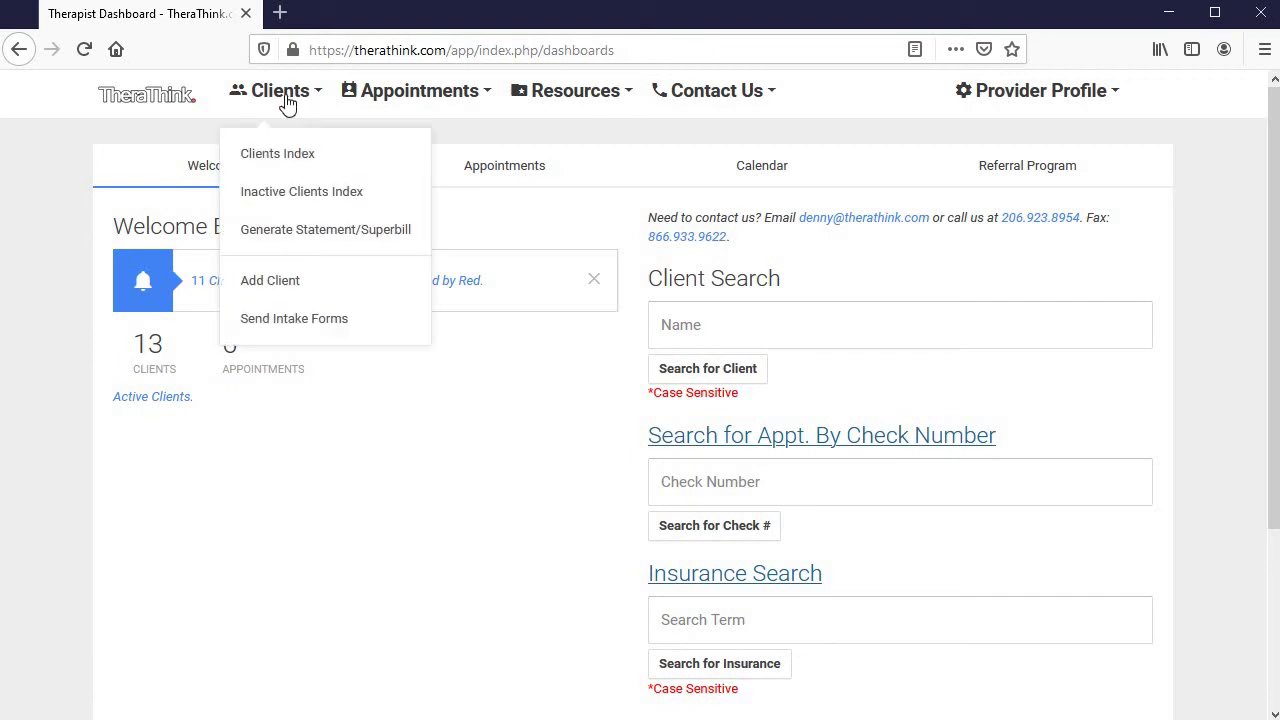
click(378, 238)
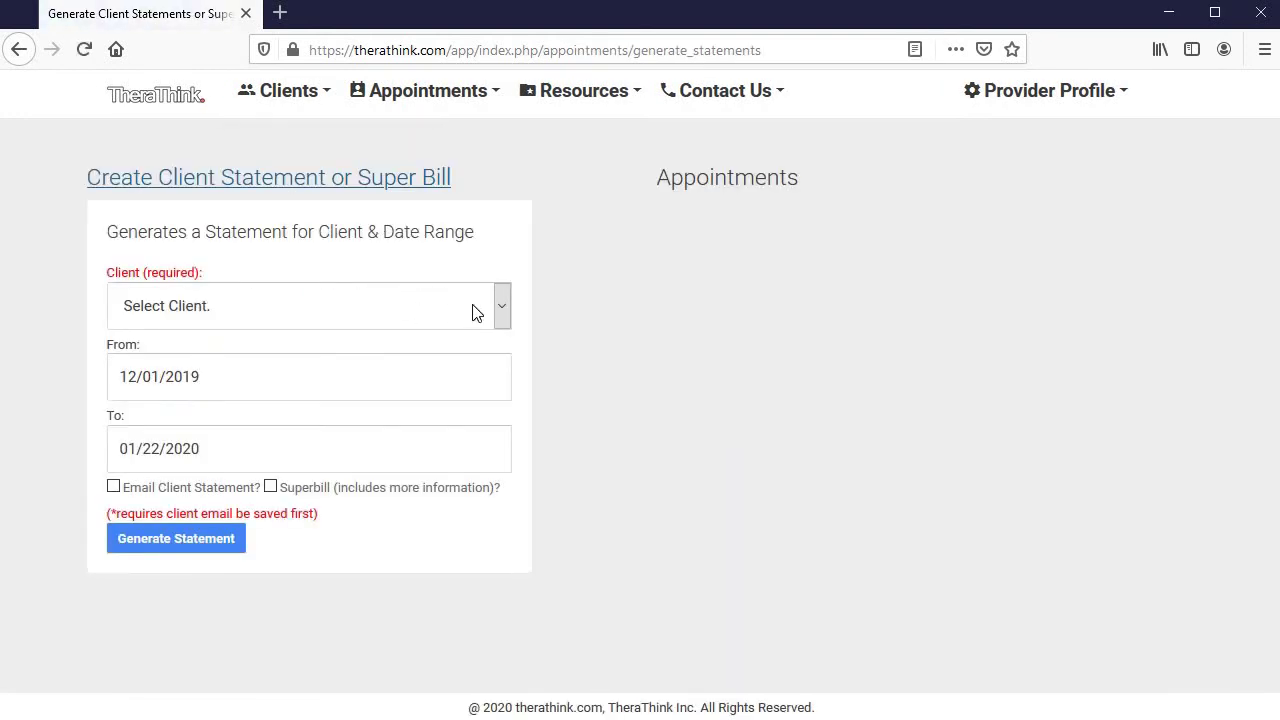
click(485, 310)
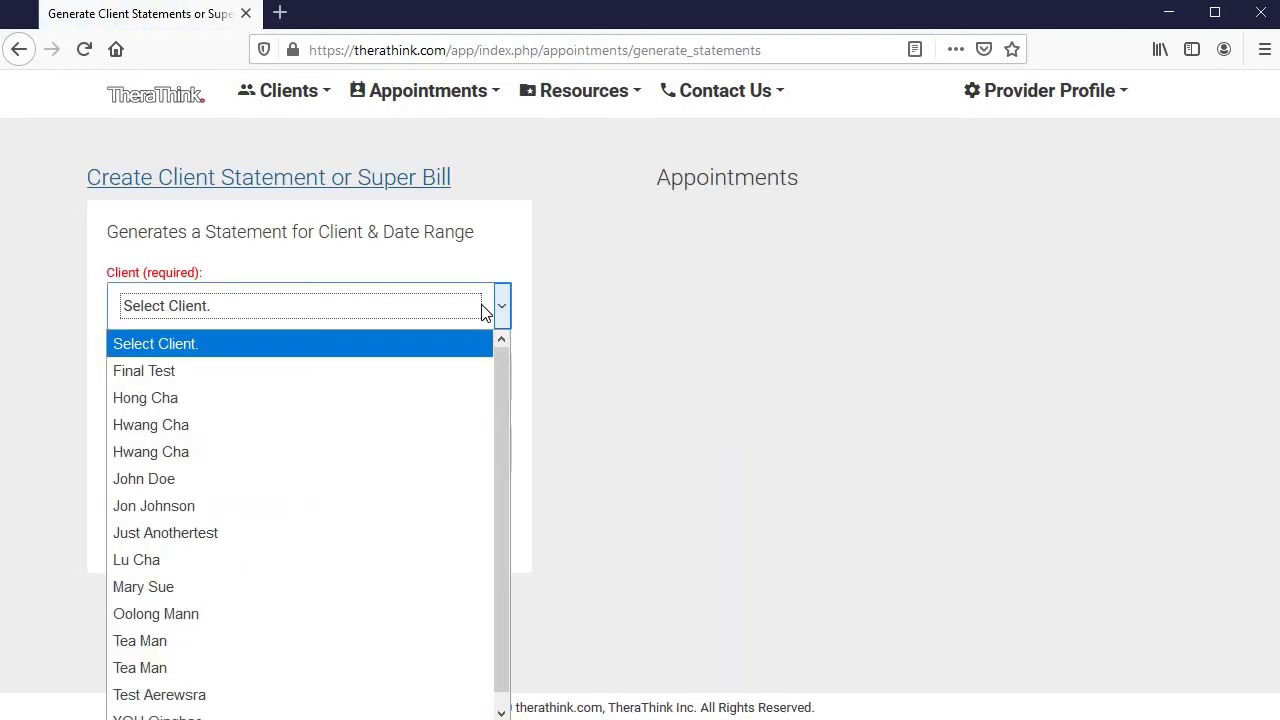
click(198, 590)
Set the statement's From date to 11/01/2019 with the datepicker
click(278, 373)
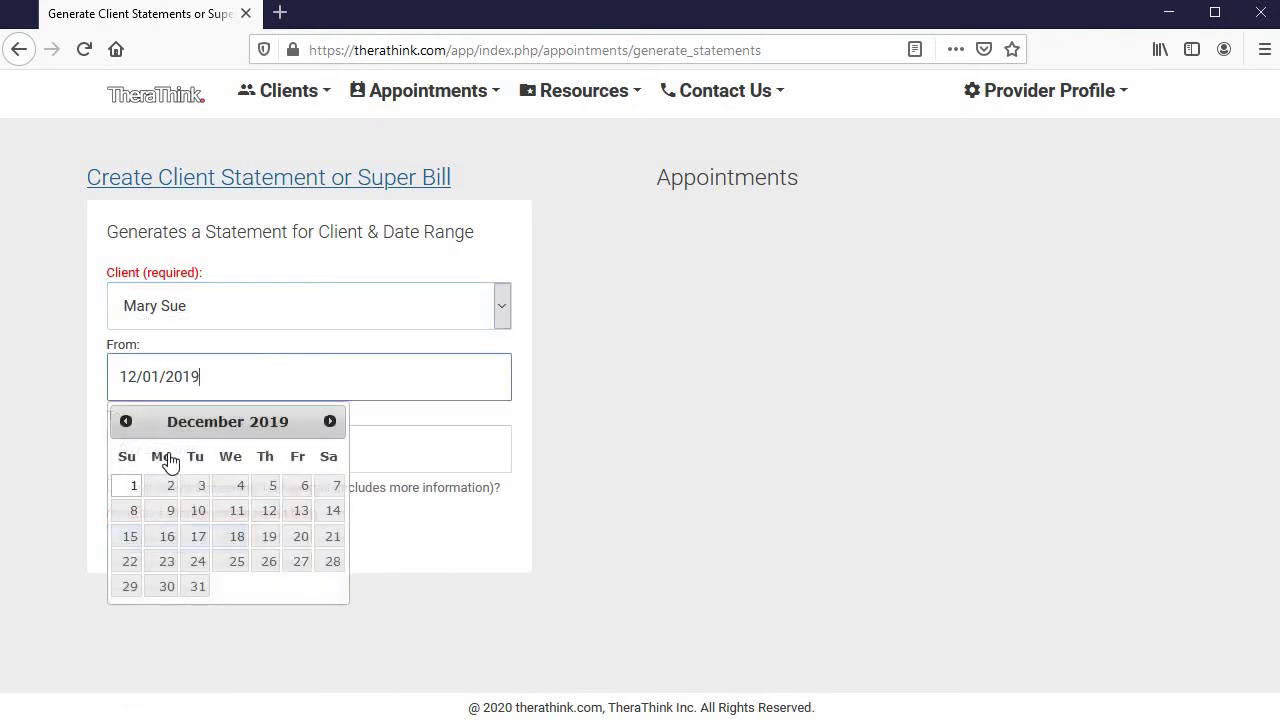
click(128, 420)
click(297, 486)
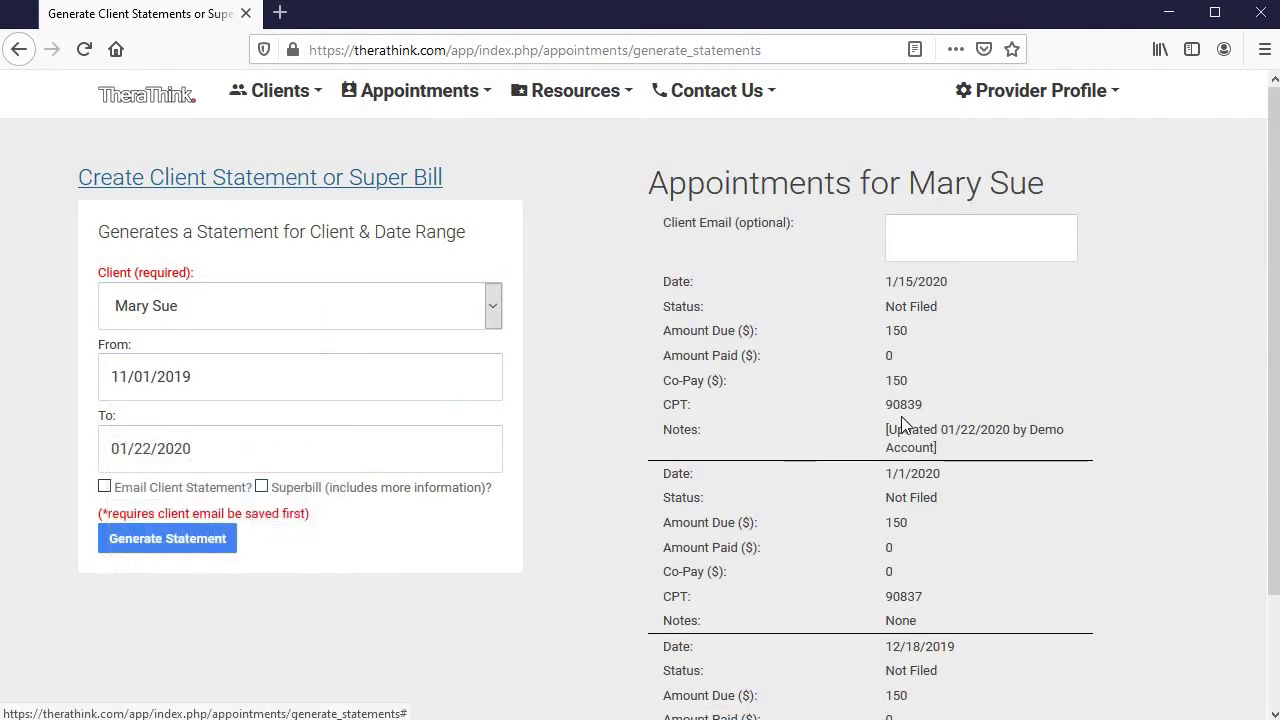
scroll(980, 560, down, 1)
scroll(806, 491, up, 1)
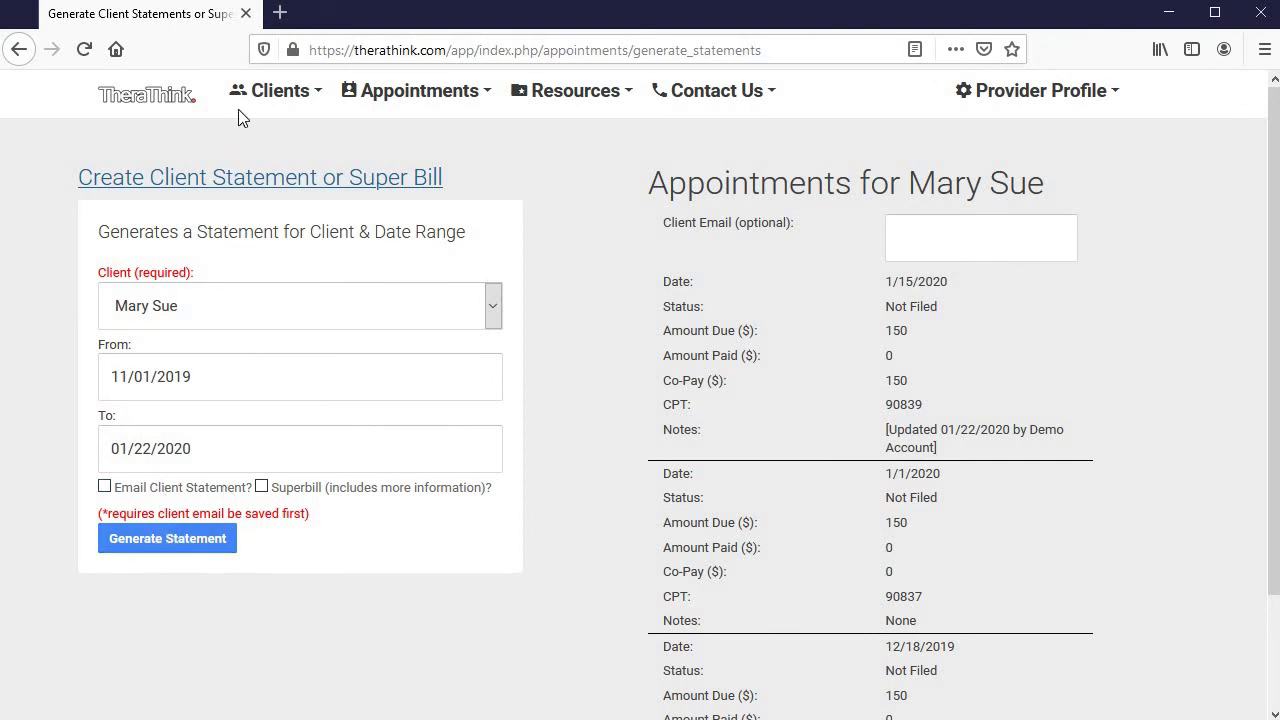
click(289, 104)
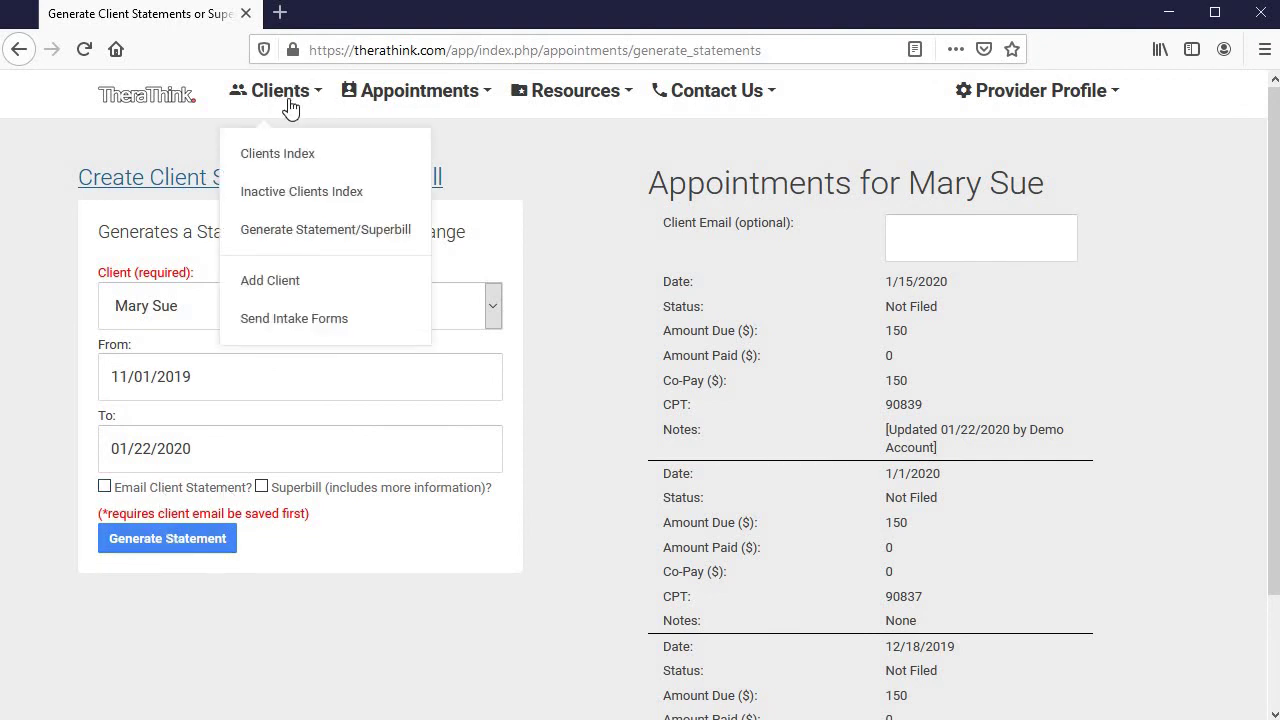
Open the Send Intake Forms to Client page from the Clients menu
click(288, 320)
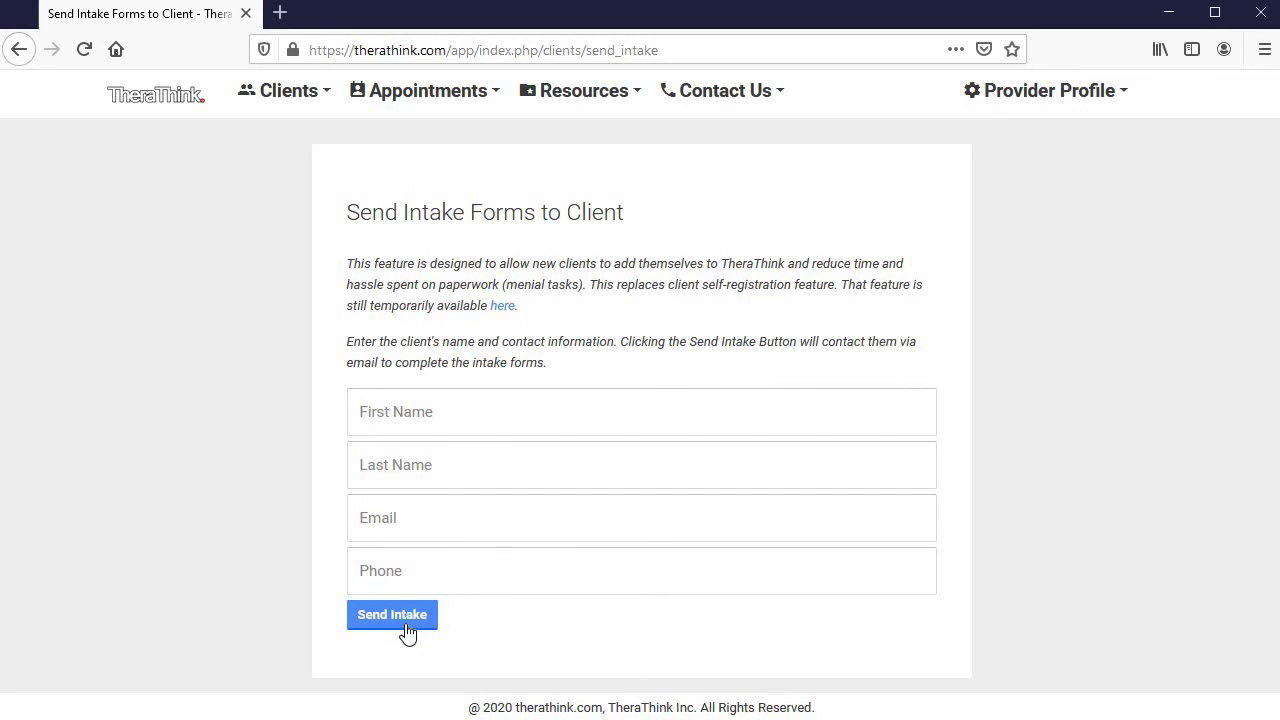
Go back to the Therapist Dashboard via the TheraThink logo
click(131, 110)
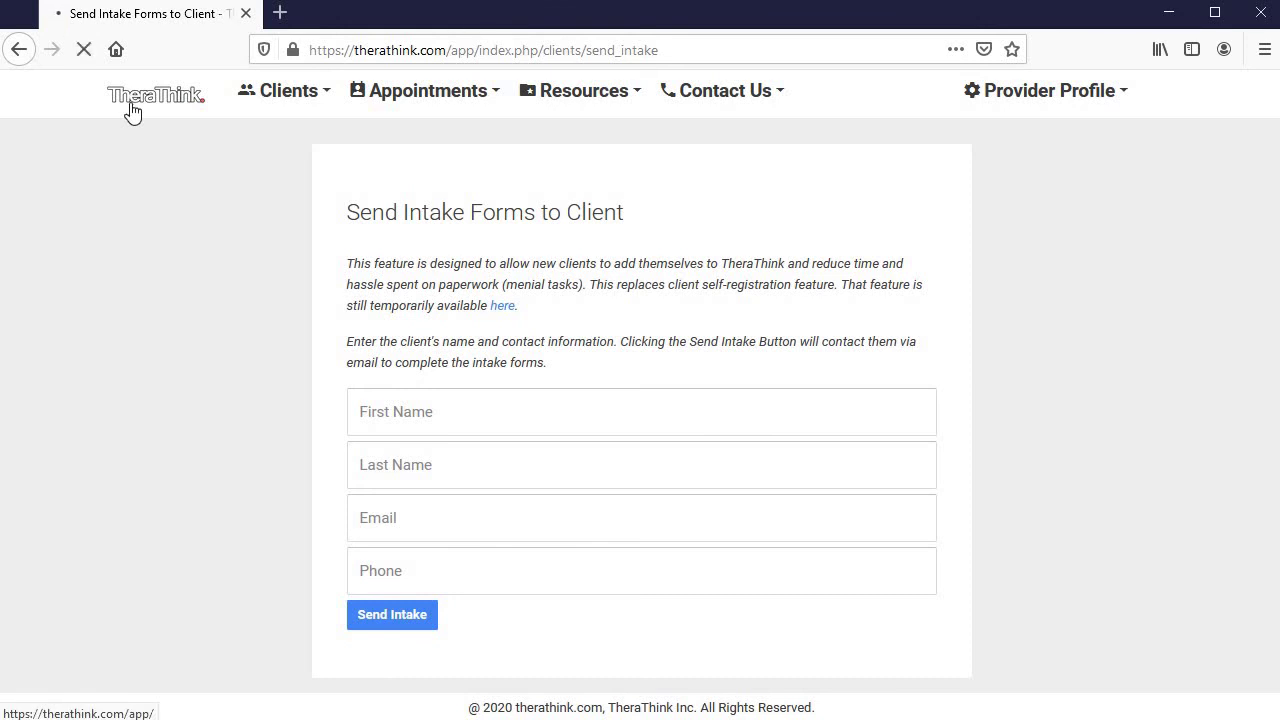